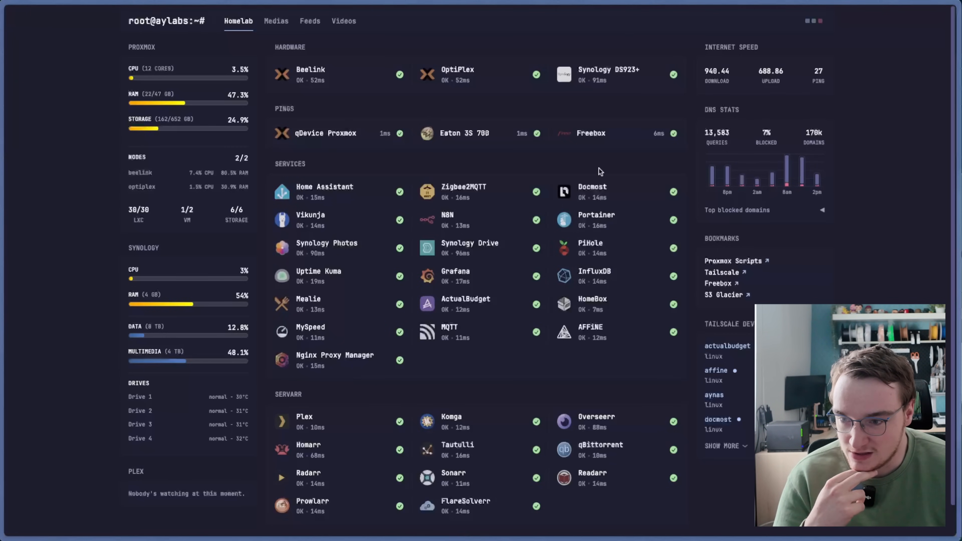
# Step: Examine the Homelab dashboard's services and its internet speed widget with download, upload and ping
pyautogui.scroll(-2, 434, 363)
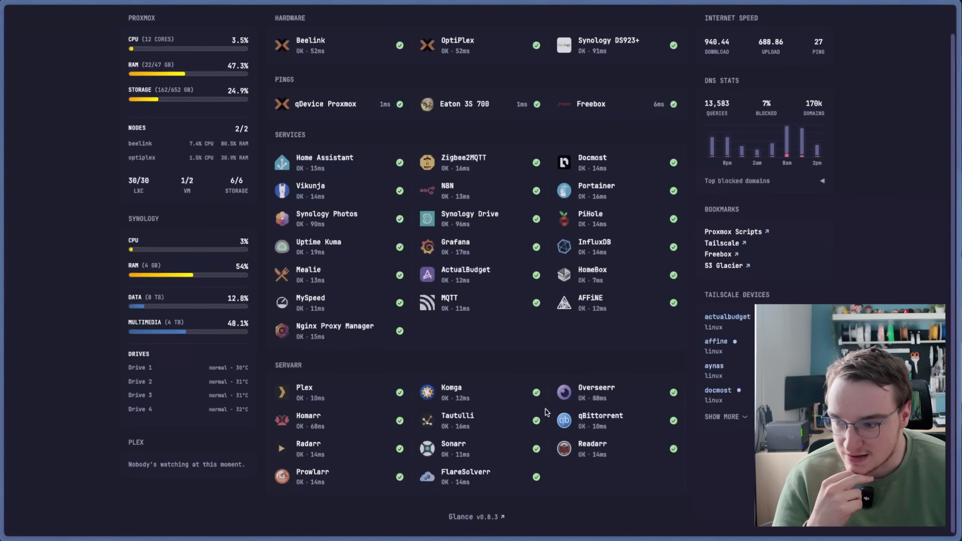
pyautogui.scroll(2, 404, 157)
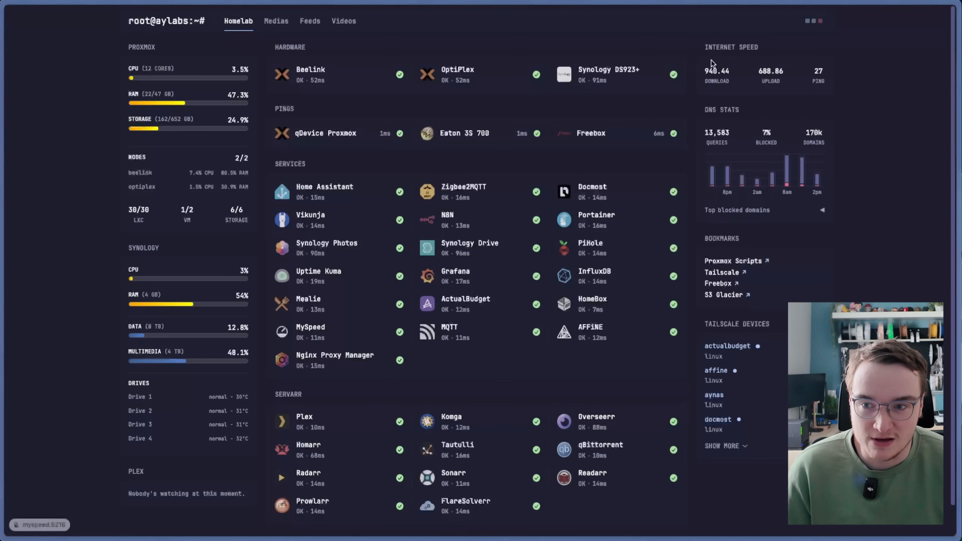
pyautogui.moveTo(706, 49); pyautogui.dragTo(790, 49)
pyautogui.click(790, 49)
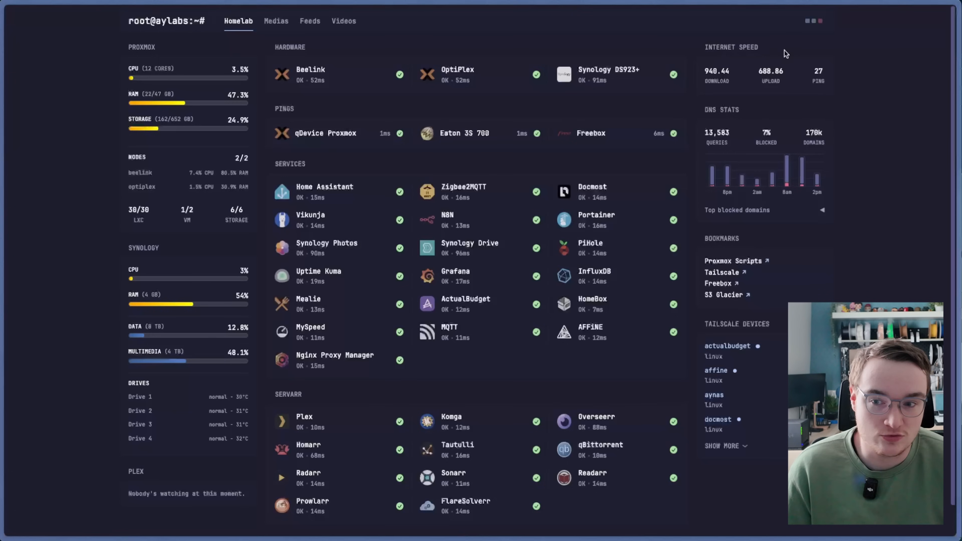
pyautogui.moveTo(704, 71); pyautogui.dragTo(869, 71)
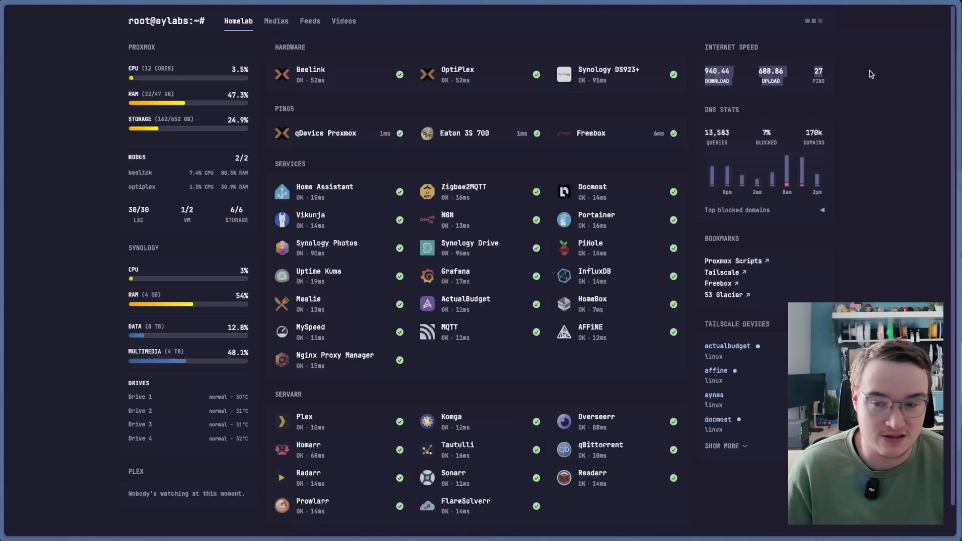
pyautogui.click(870, 71)
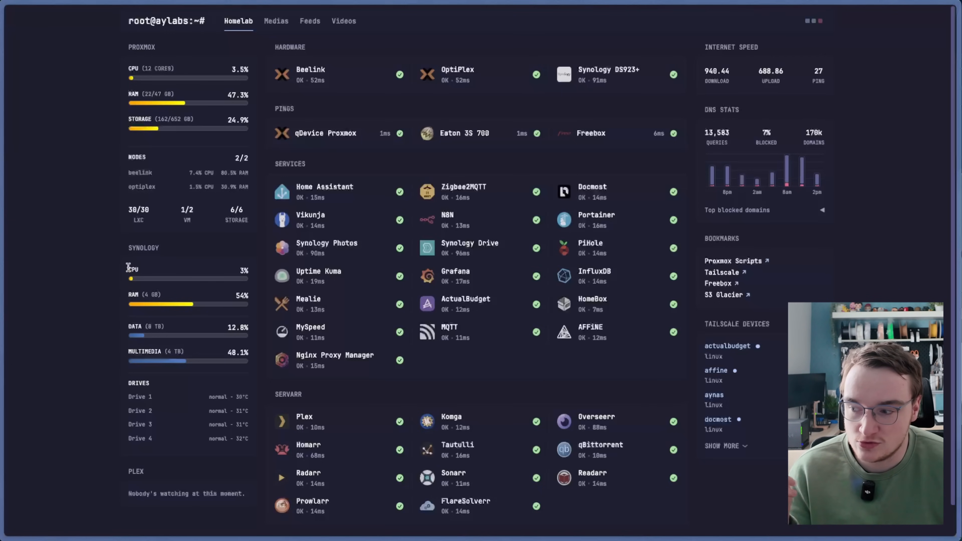
# Step: Examine the Plex activity message and the Proxmox widget's node, LXC, VM and storage figures
pyautogui.moveTo(128, 495); pyautogui.dragTo(248, 497)
pyautogui.click(246, 497)
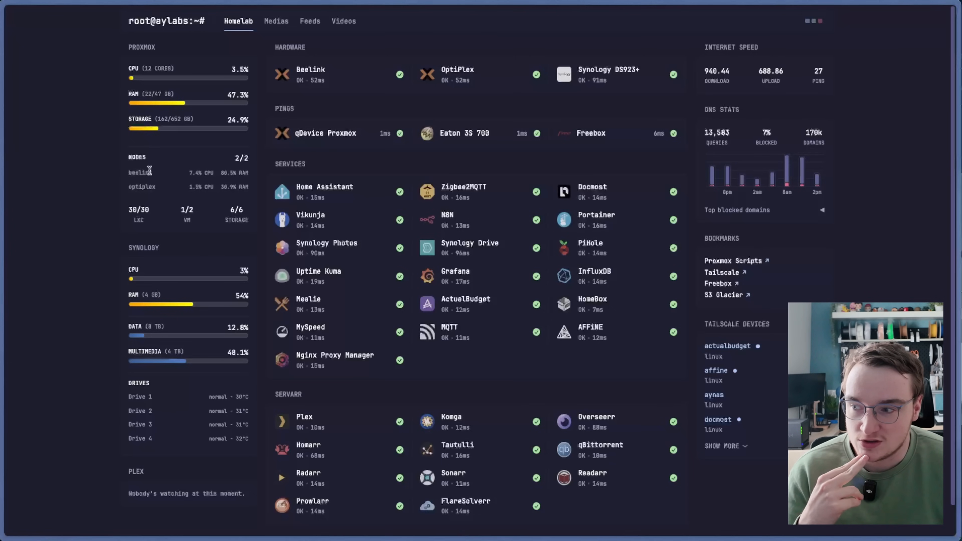
pyautogui.moveTo(220, 172); pyautogui.dragTo(246, 173)
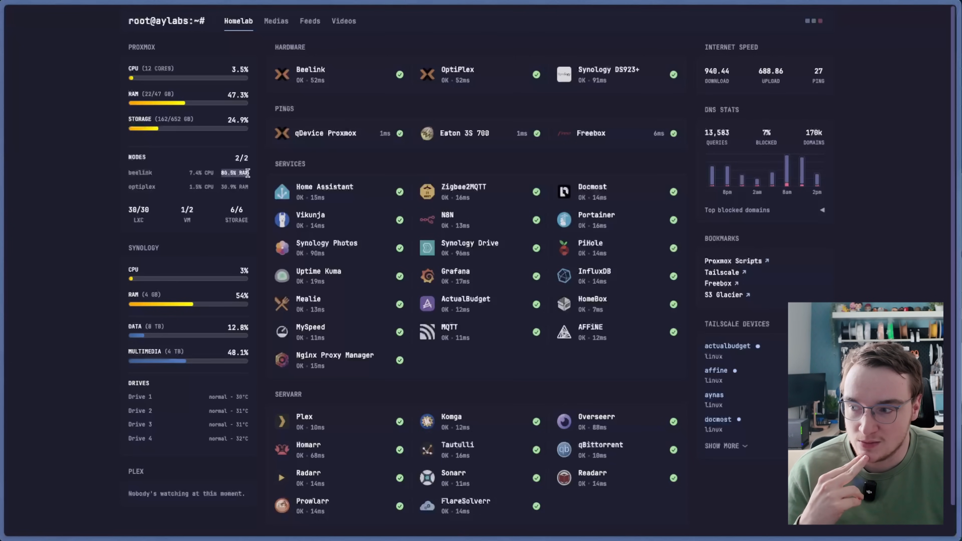
pyautogui.moveTo(95, 209); pyautogui.dragTo(196, 210)
pyautogui.click(227, 212)
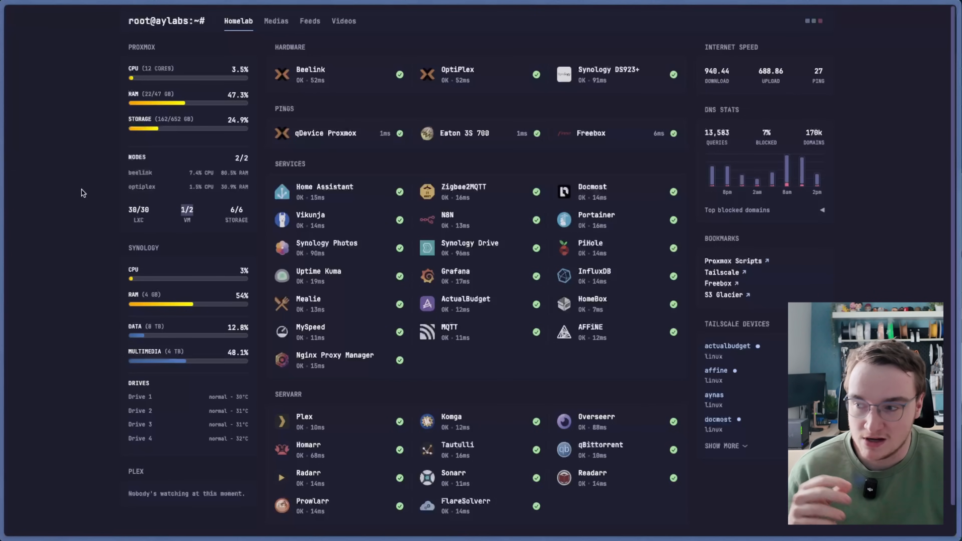
pyautogui.click(82, 192)
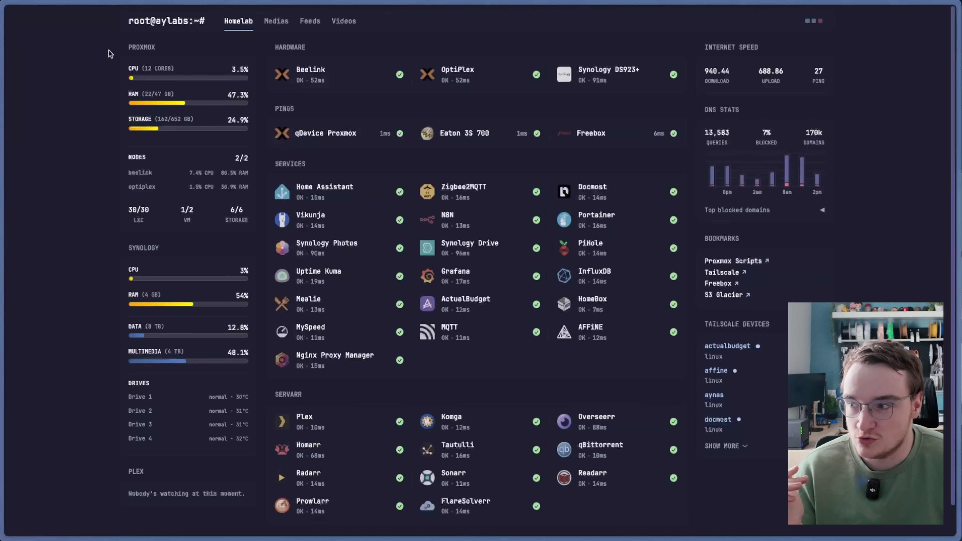
pyautogui.moveTo(105, 51); pyautogui.dragTo(256, 215)
pyautogui.click(76, 185)
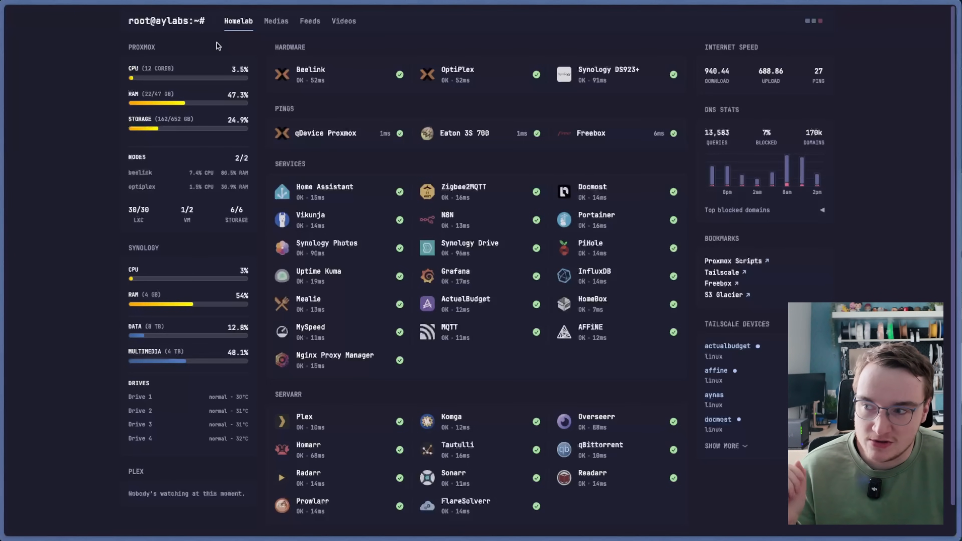
# Step: Open the Medias page and examine the Plex activity, Next Episodes and Plex History widgets
pyautogui.click(277, 23)
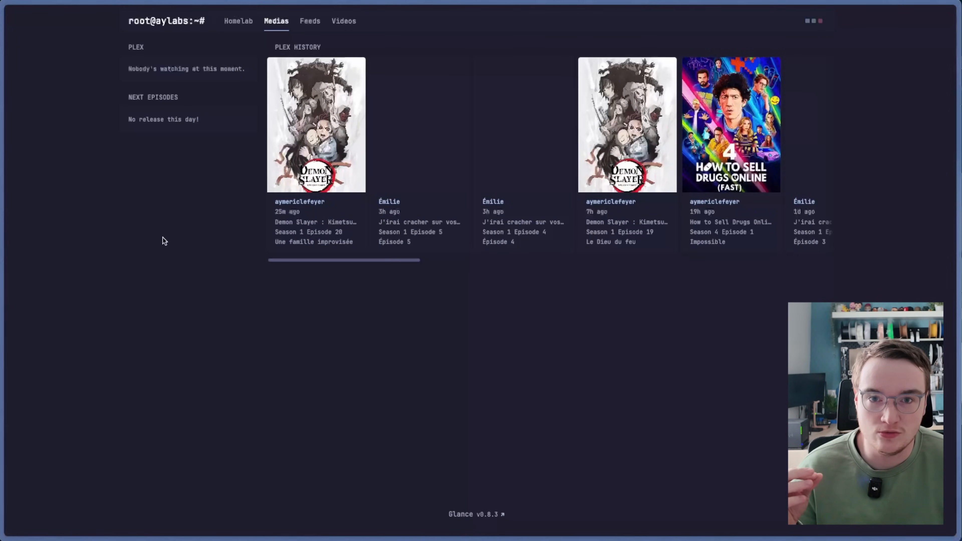
pyautogui.moveTo(129, 66); pyautogui.dragTo(213, 68)
pyautogui.click(152, 121)
pyautogui.moveTo(134, 119); pyautogui.dragTo(206, 130)
pyautogui.click(133, 120)
pyautogui.moveTo(129, 120); pyautogui.dragTo(207, 159)
pyautogui.click(206, 158)
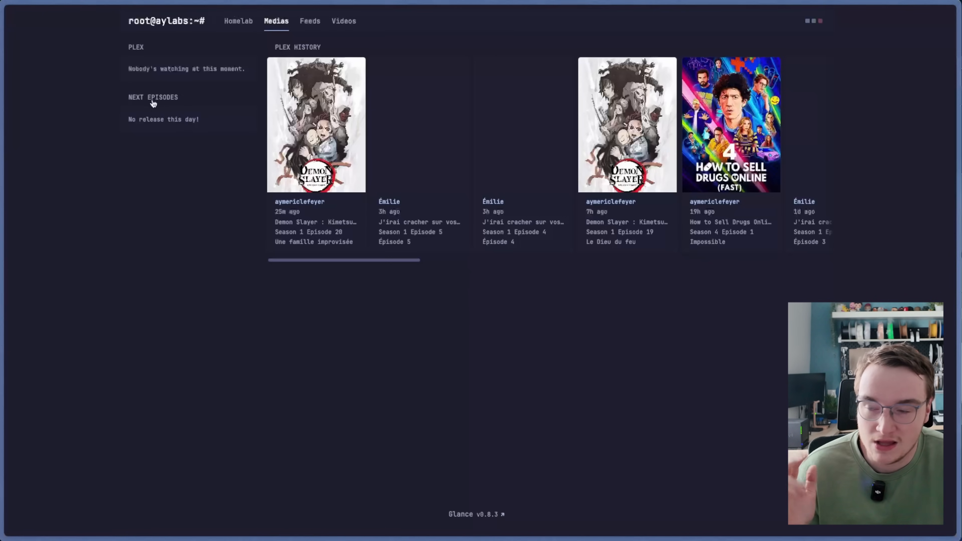
pyautogui.moveTo(349, 260); pyautogui.dragTo(240, 291)
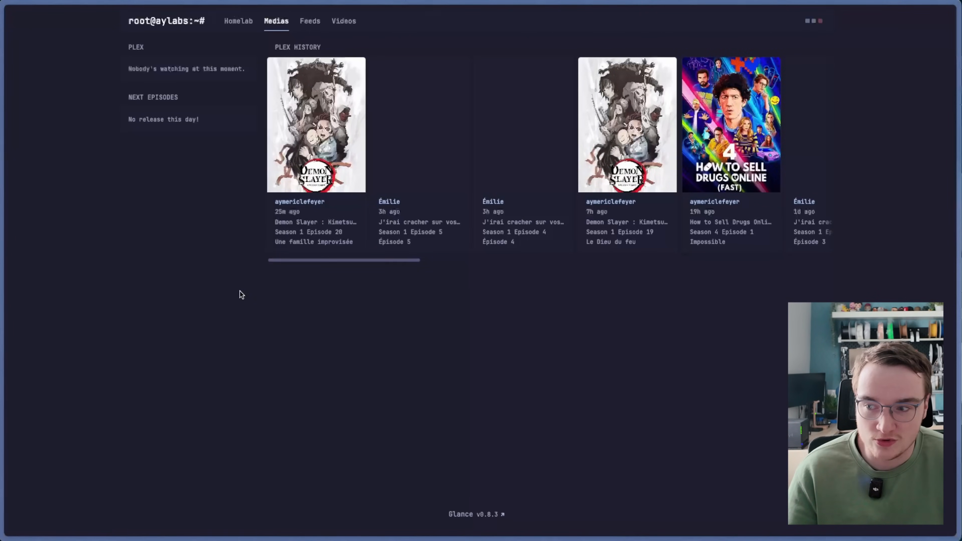
# Step: View the Feeds and Videos pages, then return to the Homelab page
pyautogui.click(304, 22)
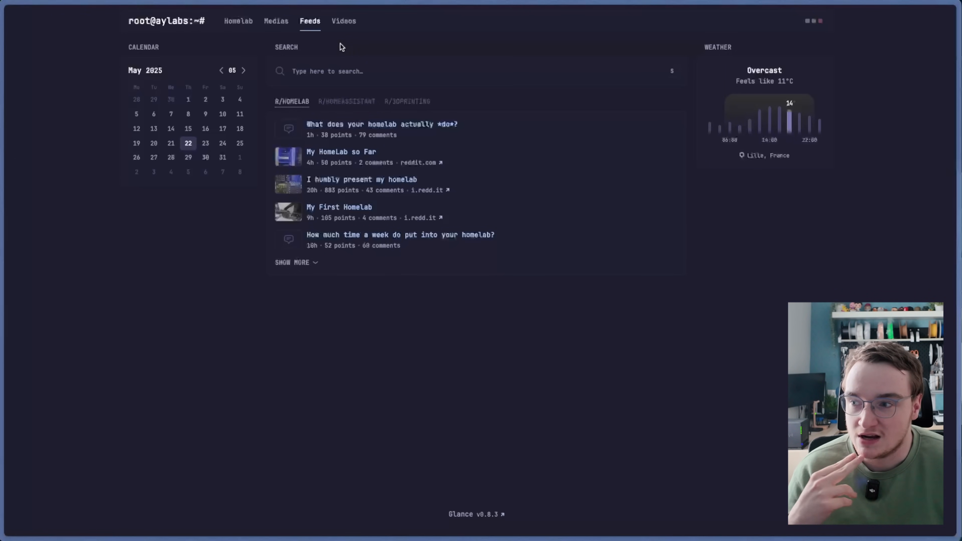
pyautogui.click(343, 22)
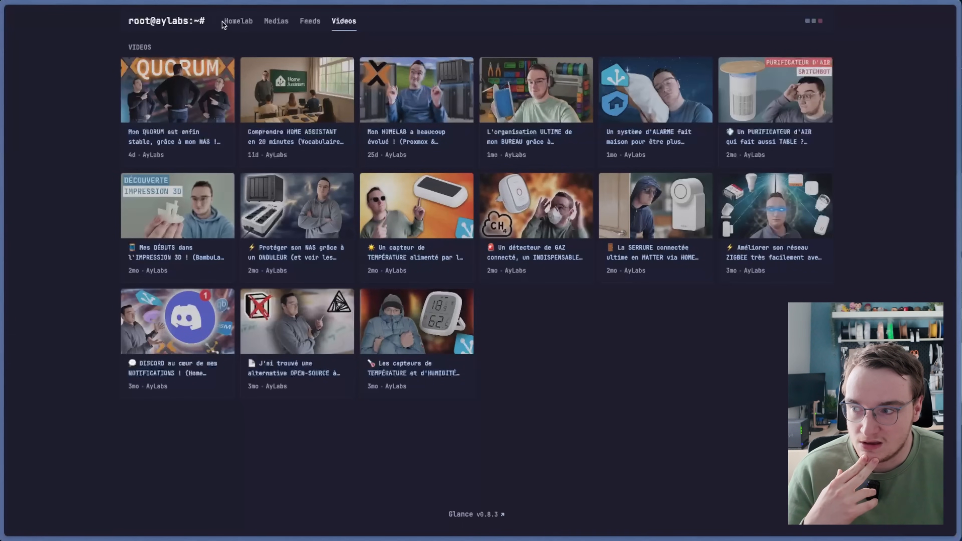
pyautogui.click(231, 24)
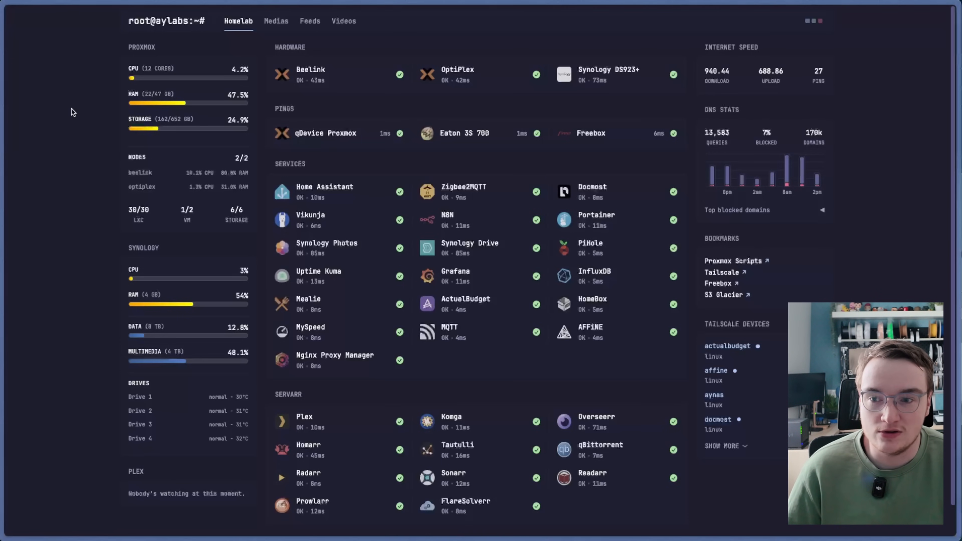
pyautogui.click(276, 21)
pyautogui.click(238, 21)
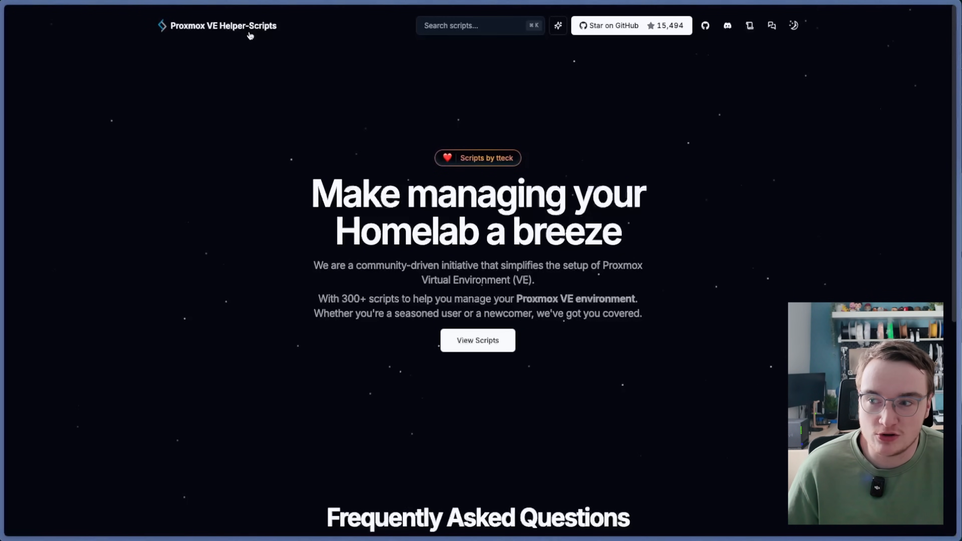
pyautogui.click(454, 25)
pyautogui.write('glance')
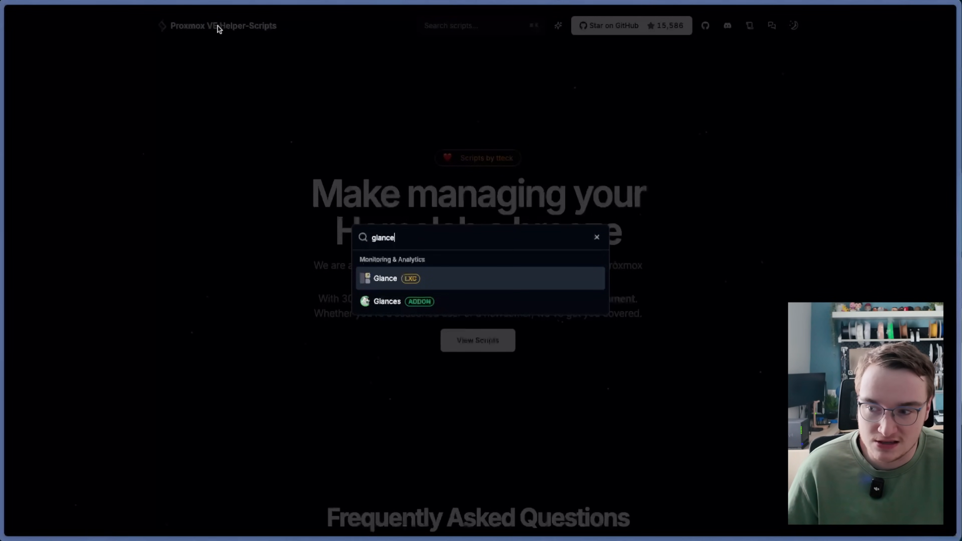
pyautogui.click(400, 303)
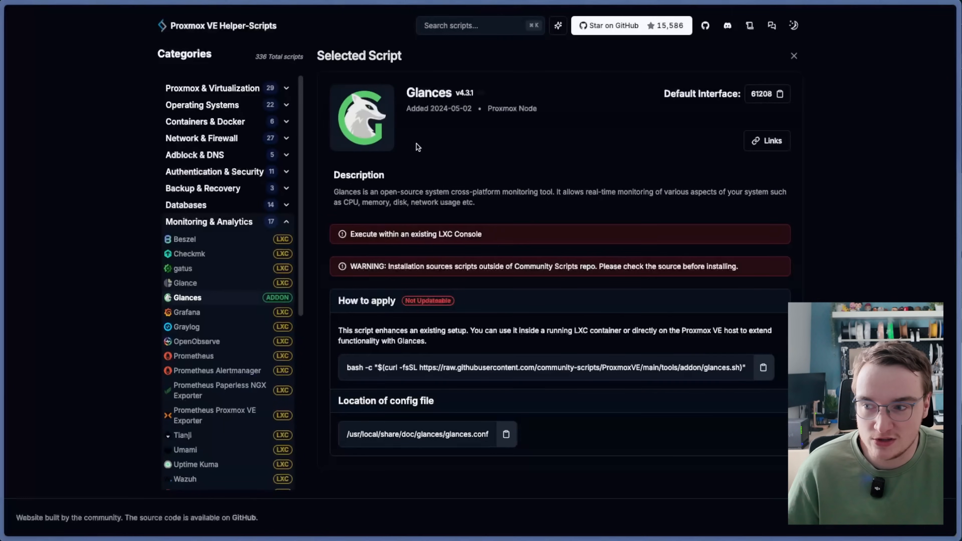
# Step: Search the Proxmox VE Helper-Scripts for "glance", open the Glance LXC script and copy its install command
pyautogui.click(475, 24)
pyautogui.write('glance')
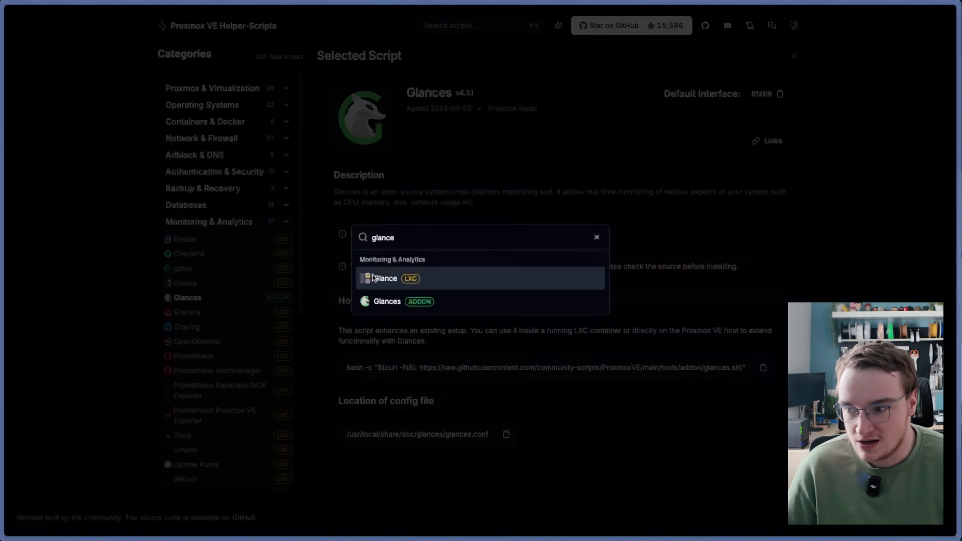
pyautogui.click(382, 278)
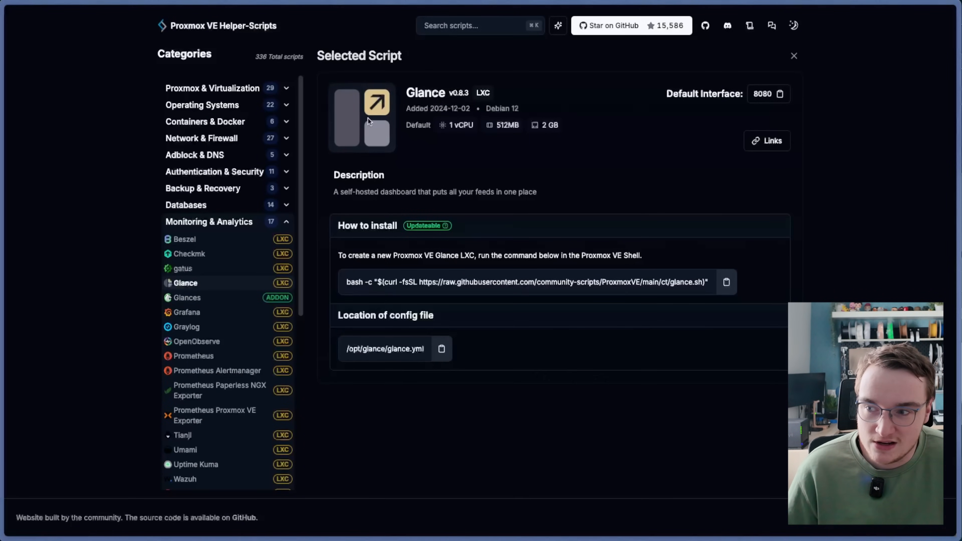
pyautogui.moveTo(347, 282); pyautogui.dragTo(716, 287)
pyautogui.click(725, 283)
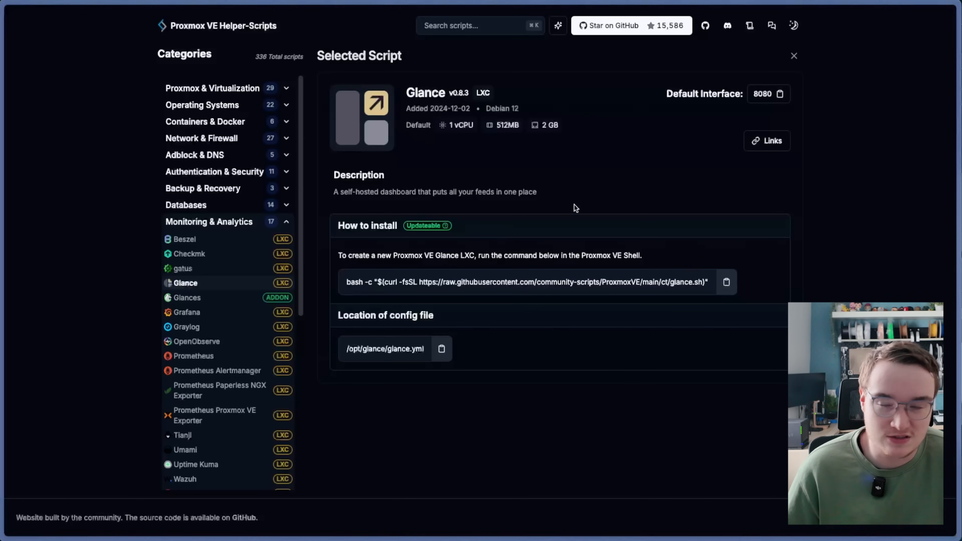
# Step: Switch to Proxmox, run the copied Glance install command in the optiplex node's shell and agree to create the new LXC
pyautogui.press('super+s')
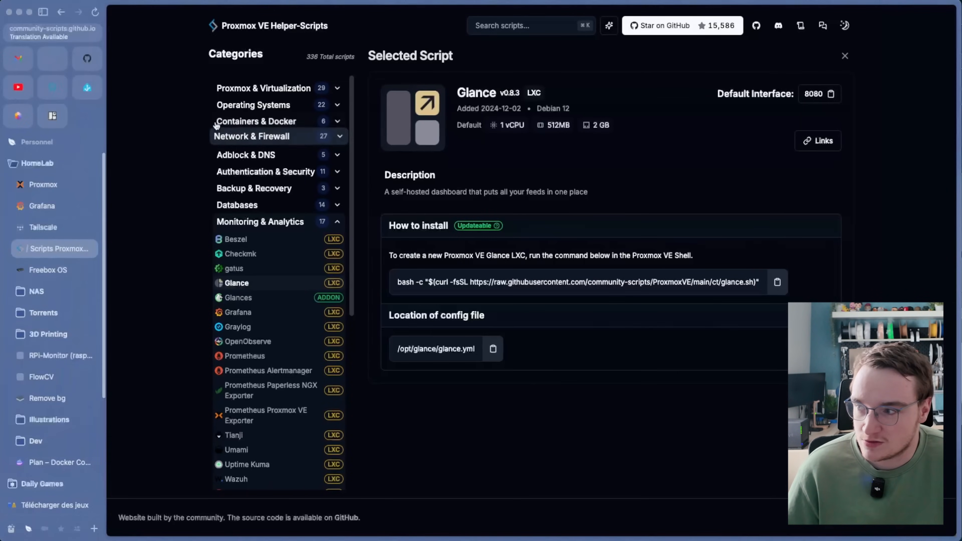
pyautogui.click(43, 185)
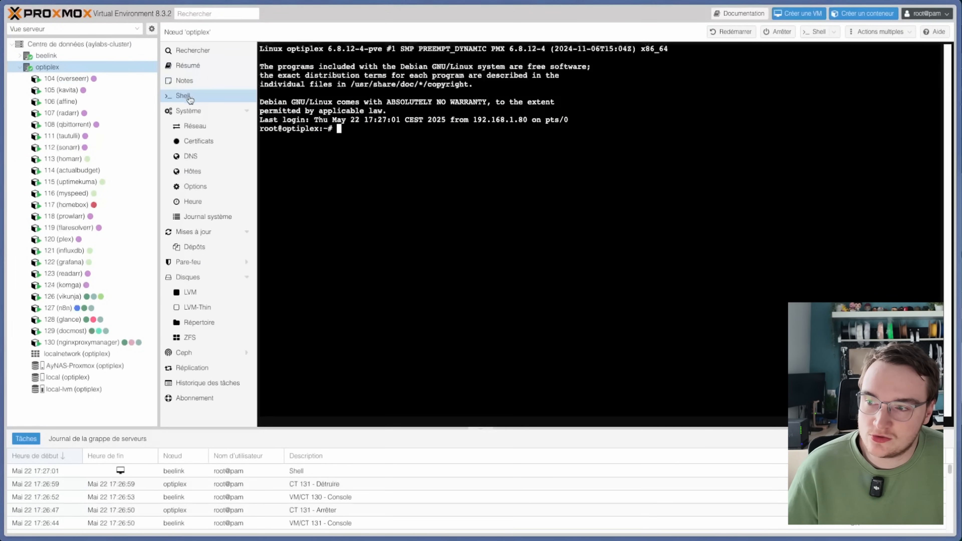
pyautogui.press('super+v')
pyautogui.press('Return')
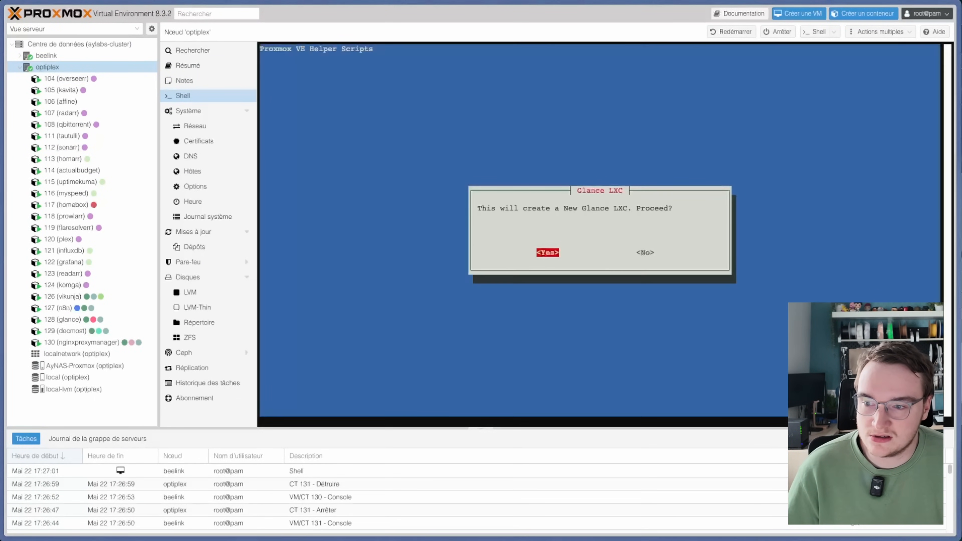
pyautogui.press('Return')
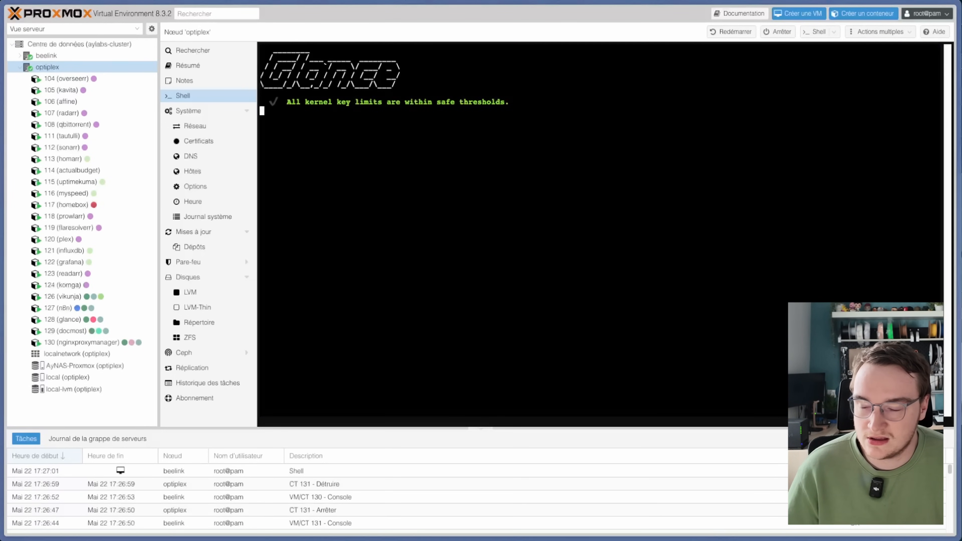
# Step: Choose Advanced Settings for the Glance LXC, keep the Unprivileged type and accept the defaults up to the hostname
pyautogui.press('Down')
pyautogui.press('Down')
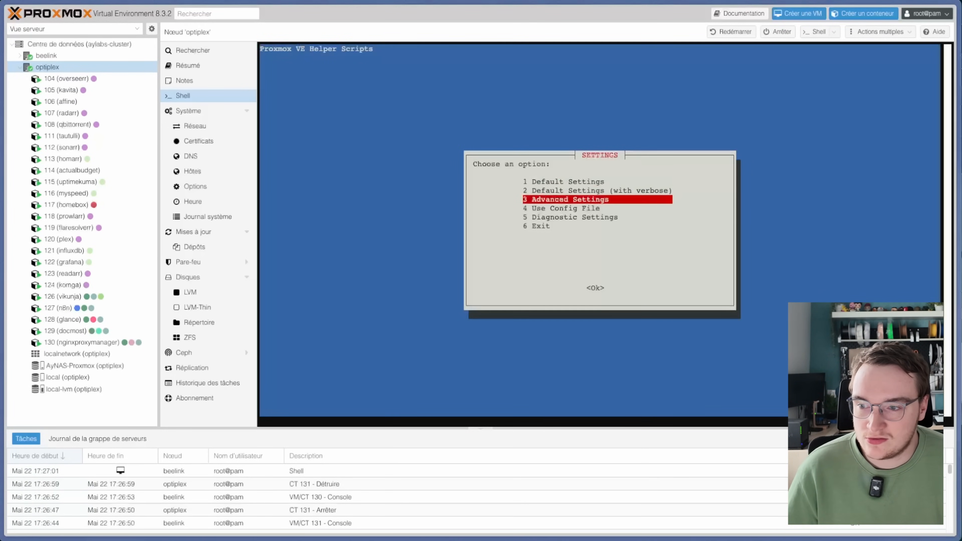
pyautogui.press('Return')
pyautogui.press('Return')
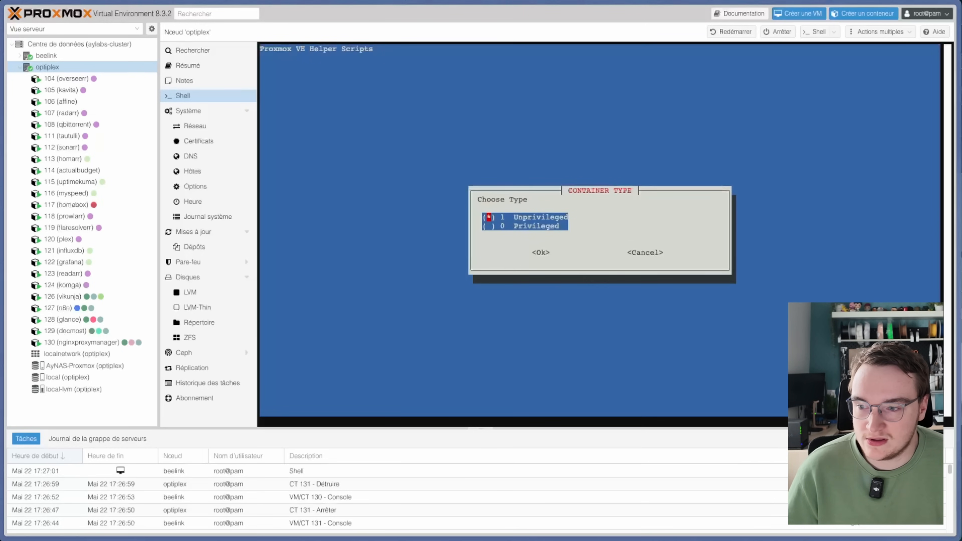
pyautogui.press('Return')
pyautogui.press('Return')
pyautogui.press('Return')
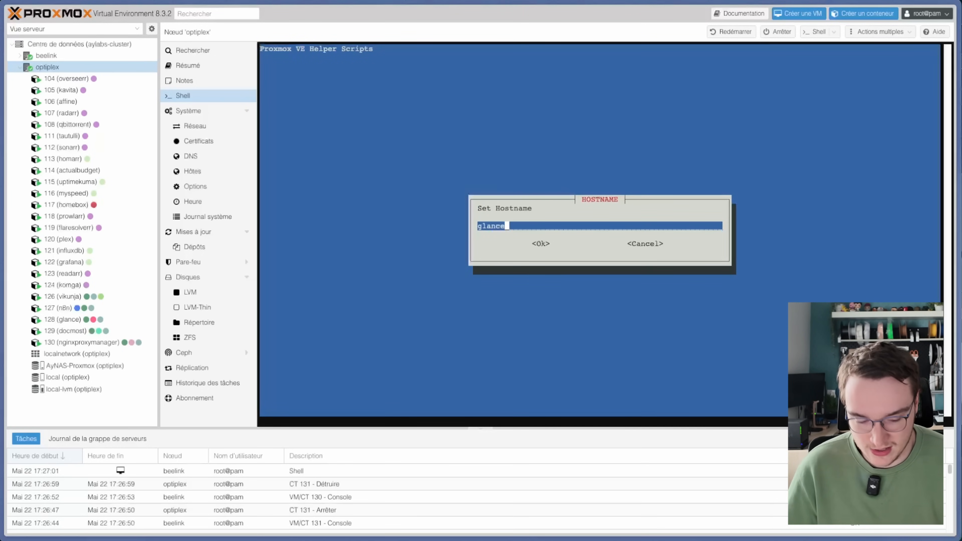
# Step: Set the container's hostname to glance-demo and keep the 2 GB disk, 1 CPU core and default RAM
pyautogui.write('-')
pyautogui.write('demo')
pyautogui.press('Return')
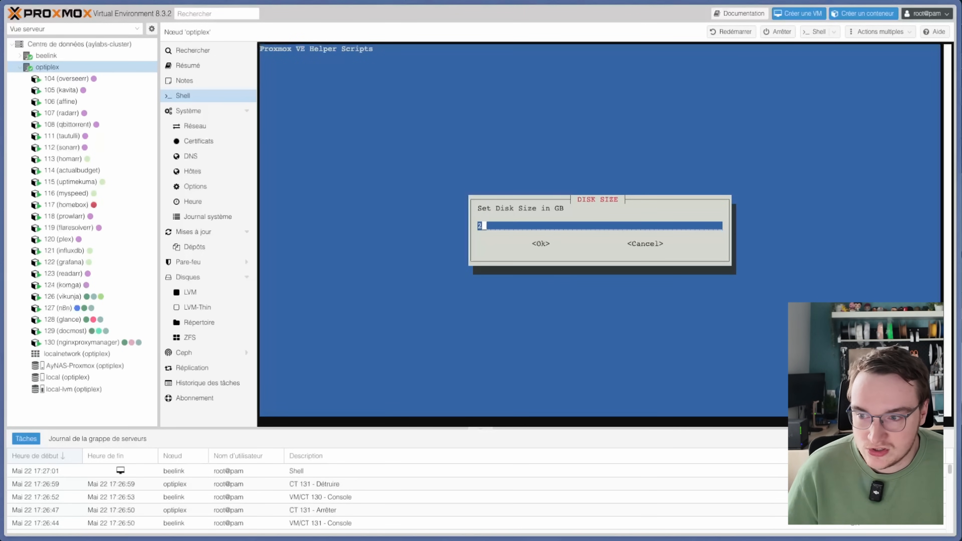
pyautogui.press('Return')
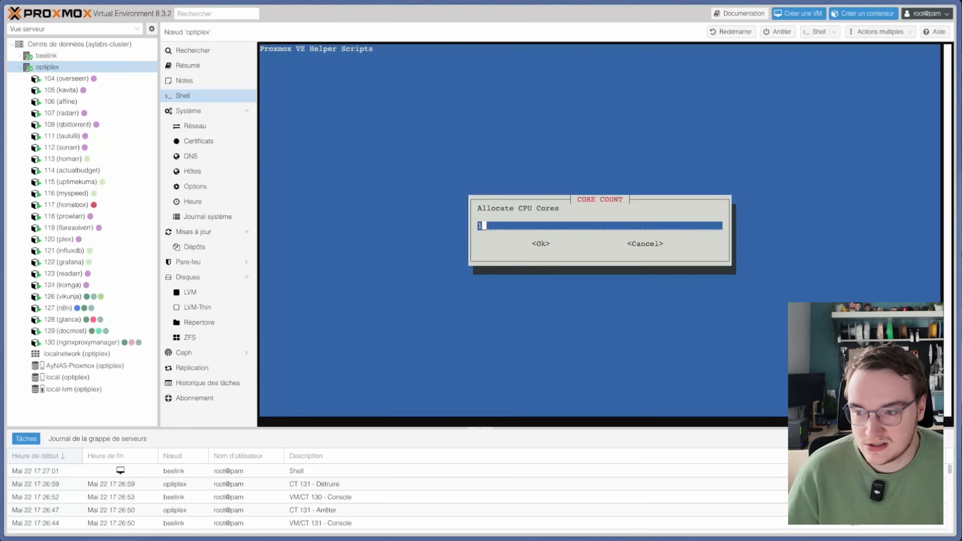
pyautogui.press('Return')
pyautogui.press('Return')
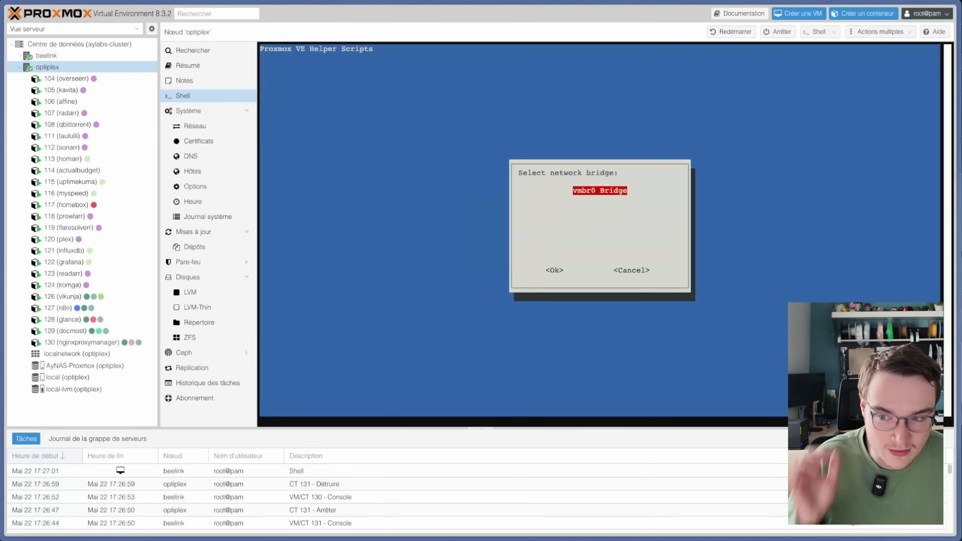
# Step: Keep the vmbr0 bridge and default network settings, leaving the APT-Cacher IP and root's SSH authorized key blank
pyautogui.press('Return')
pyautogui.press('Return')
pyautogui.press('Return')
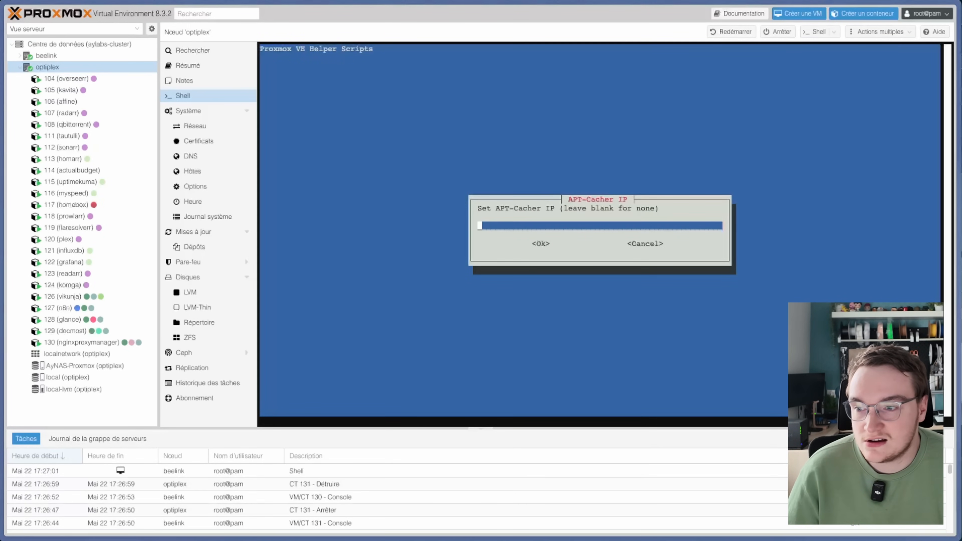
pyautogui.press('Return')
pyautogui.press('Return')
pyautogui.press('Return')
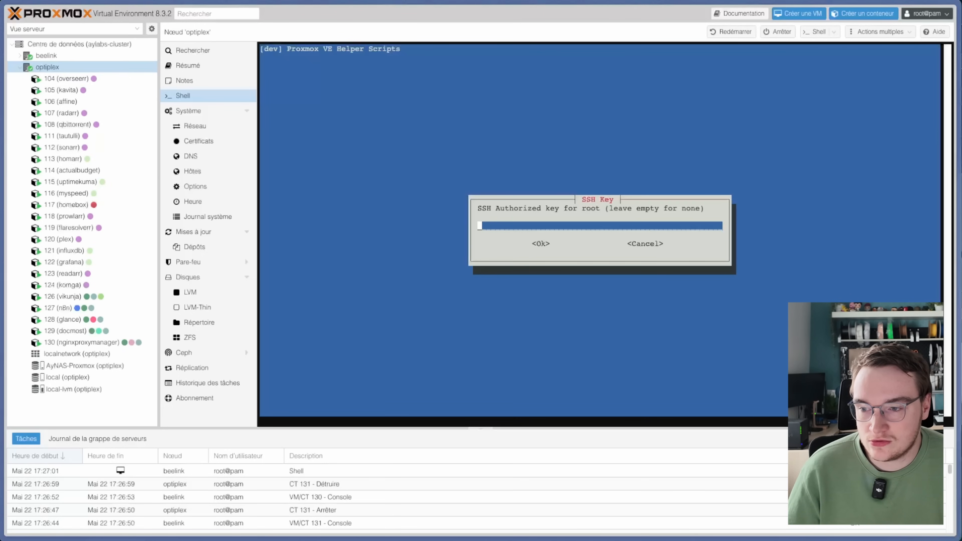
pyautogui.press('Return')
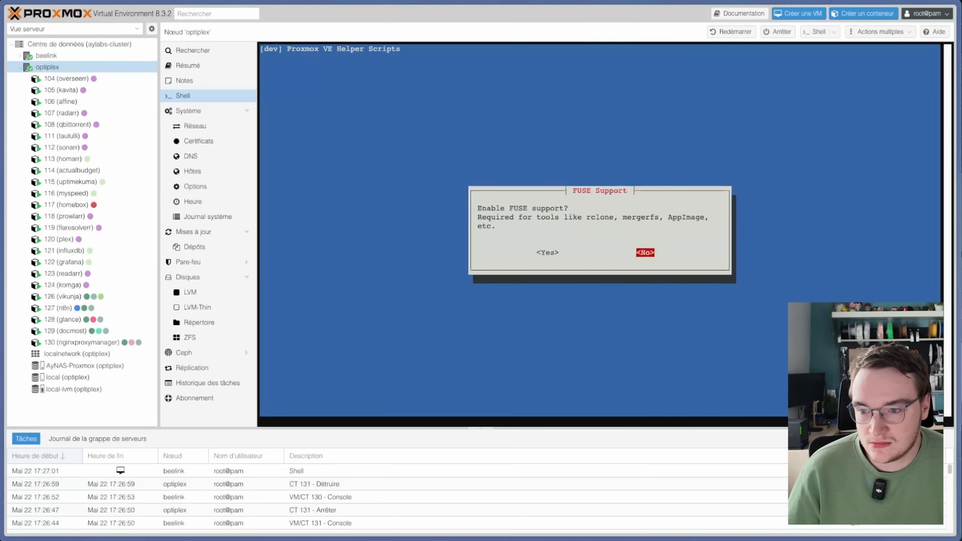
# Step: Decline FUSE support, keep verbose mode off and create the Glance LXC with the chosen advanced settings
pyautogui.press('Return')
pyautogui.press('Return')
pyautogui.press('Return')
pyautogui.press('Return')
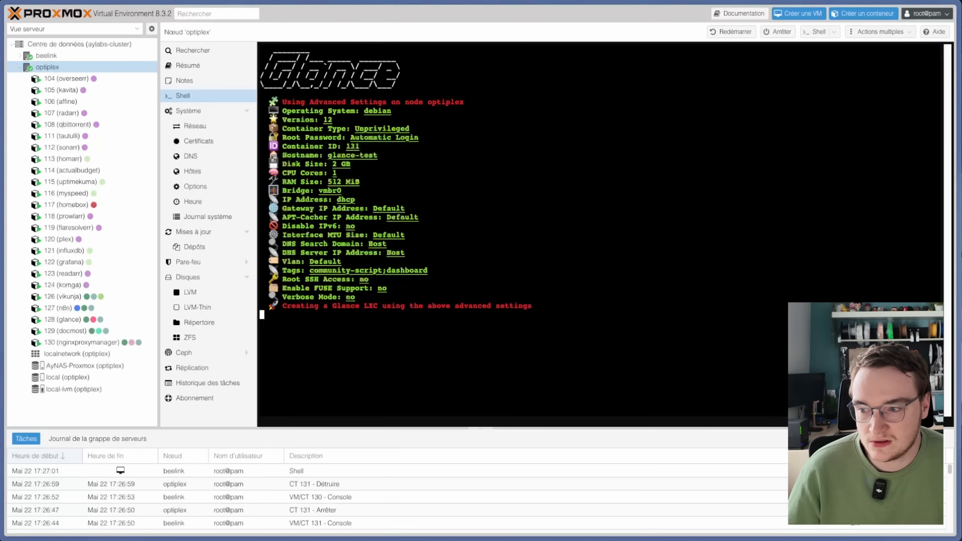
pyautogui.press('Return')
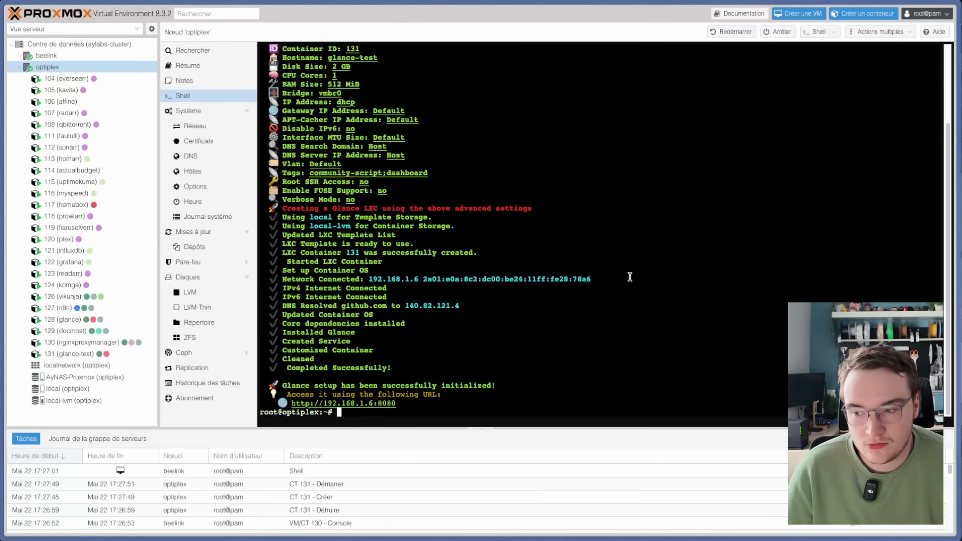
pyautogui.moveTo(397, 403); pyautogui.dragTo(294, 402)
pyautogui.press('super+c')
pyautogui.press('super+t')
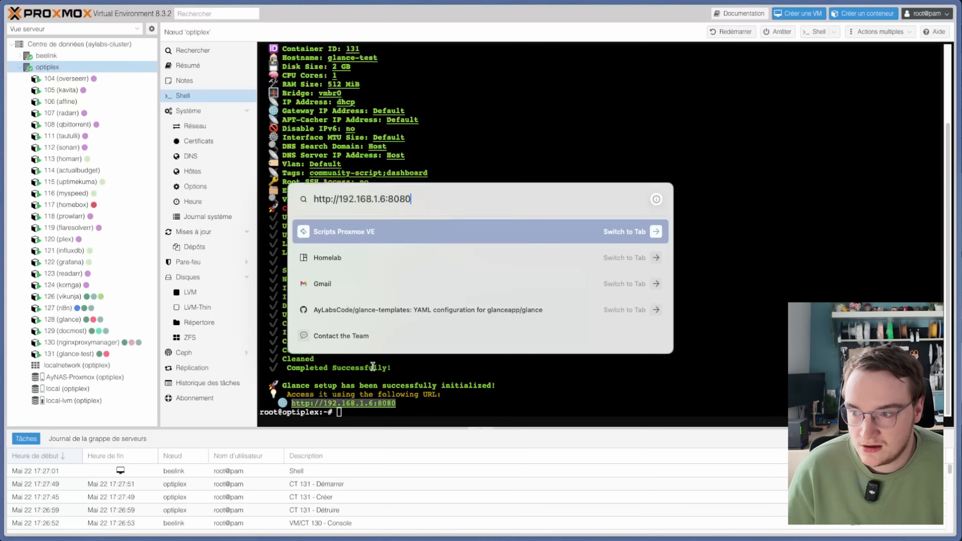
pyautogui.press('super+v')
pyautogui.press('Return')
pyautogui.click(380, 170)
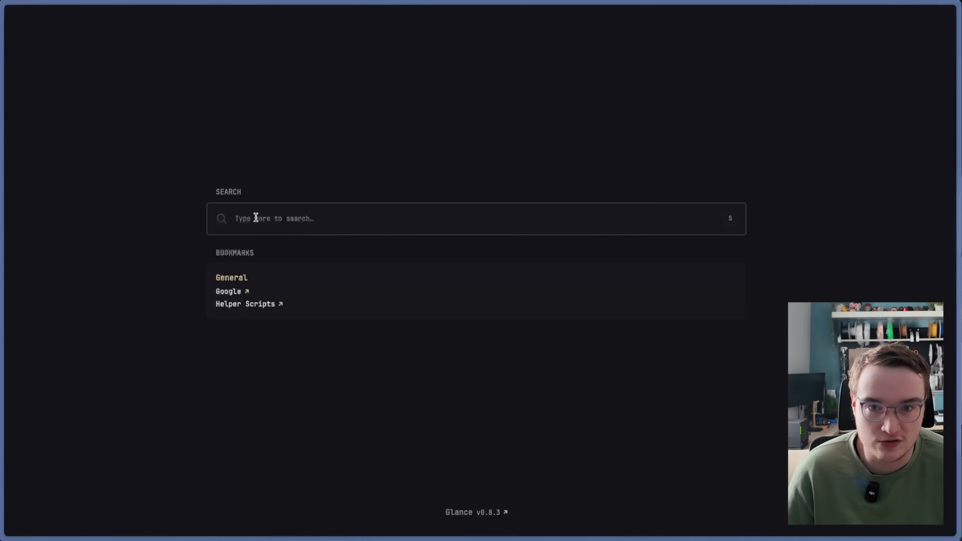
# Step: Switch to the glance-templates repository on GitHub and follow its README link to the glanceapp/glance repository
pyautogui.press('super+s')
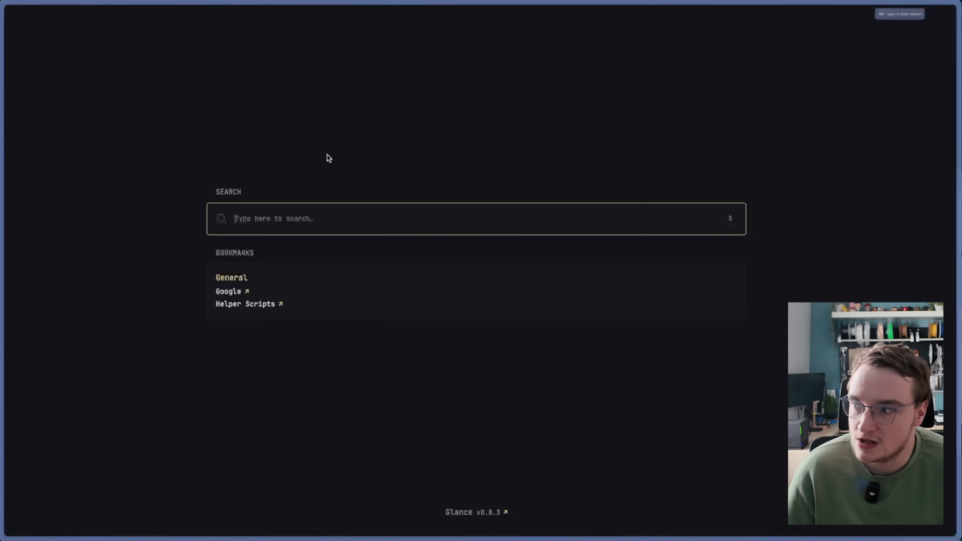
pyautogui.press('super+s')
pyautogui.scroll(5, 49, 396)
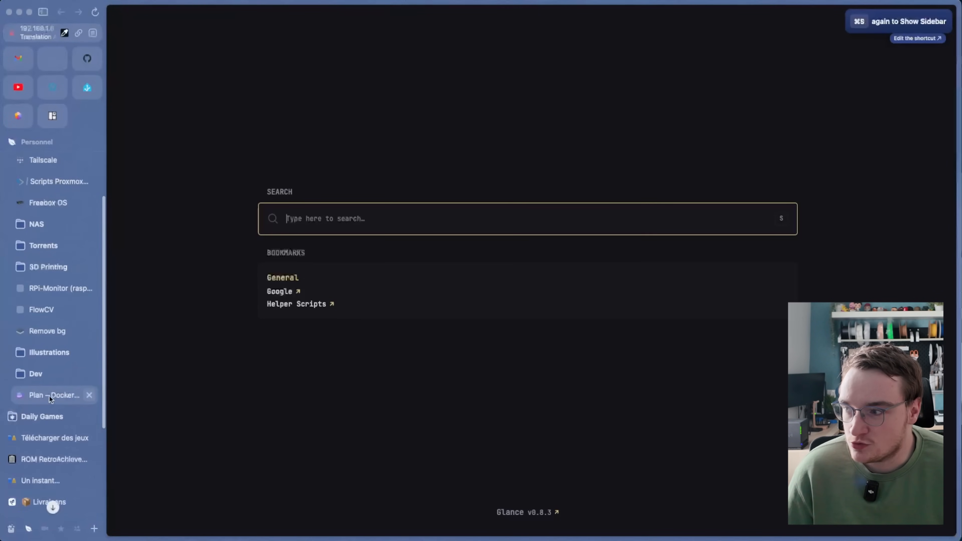
pyautogui.scroll(-3, 54, 282)
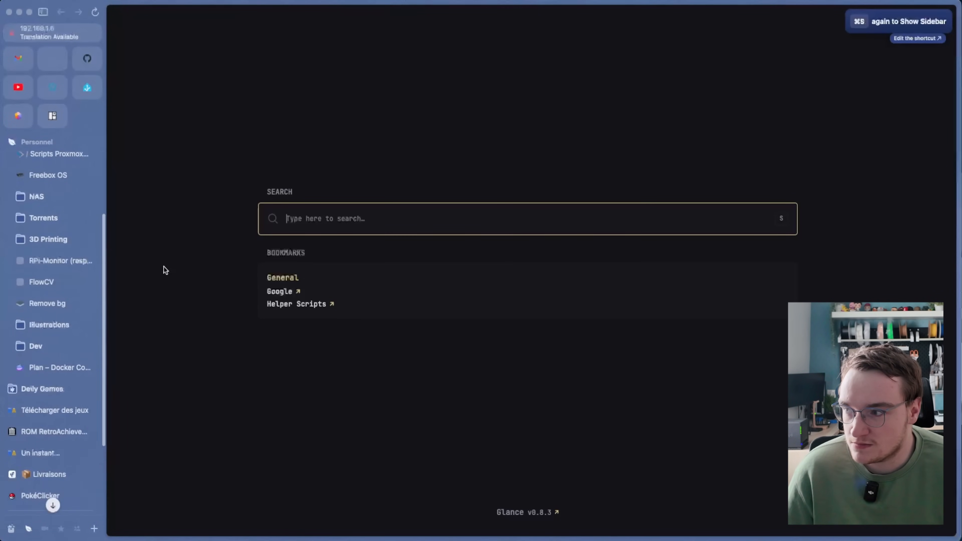
pyautogui.click(87, 58)
pyautogui.scroll(15, 326, 195)
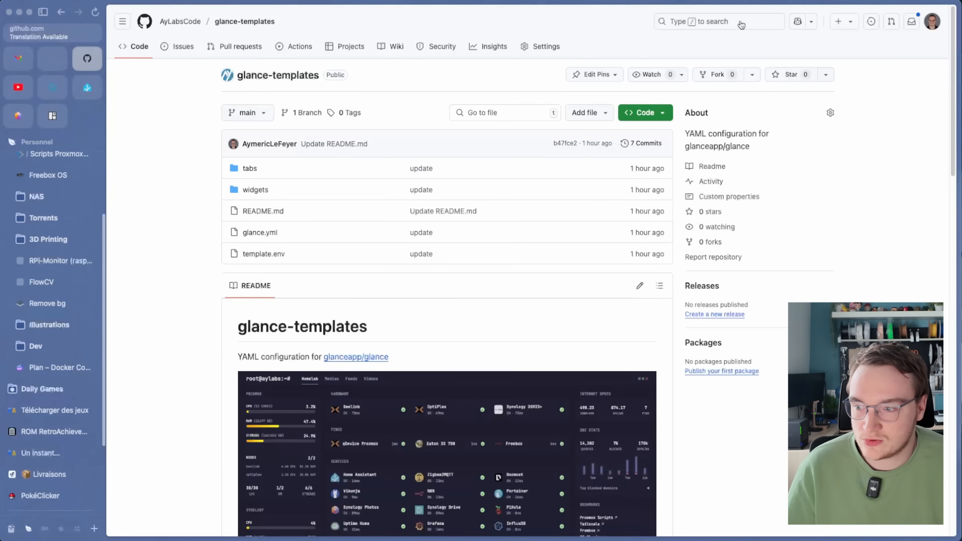
pyautogui.click(356, 358)
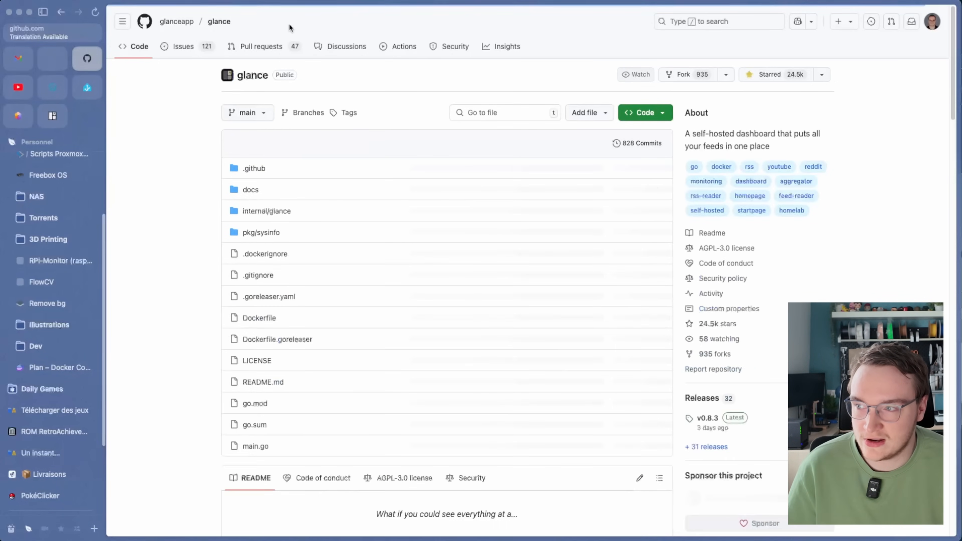
# Step: Open the Configuration documentation linked in the Glance repository's README
pyautogui.press('super+s')
pyautogui.scroll(-10, 165, 297)
pyautogui.scroll(-5, 165, 297)
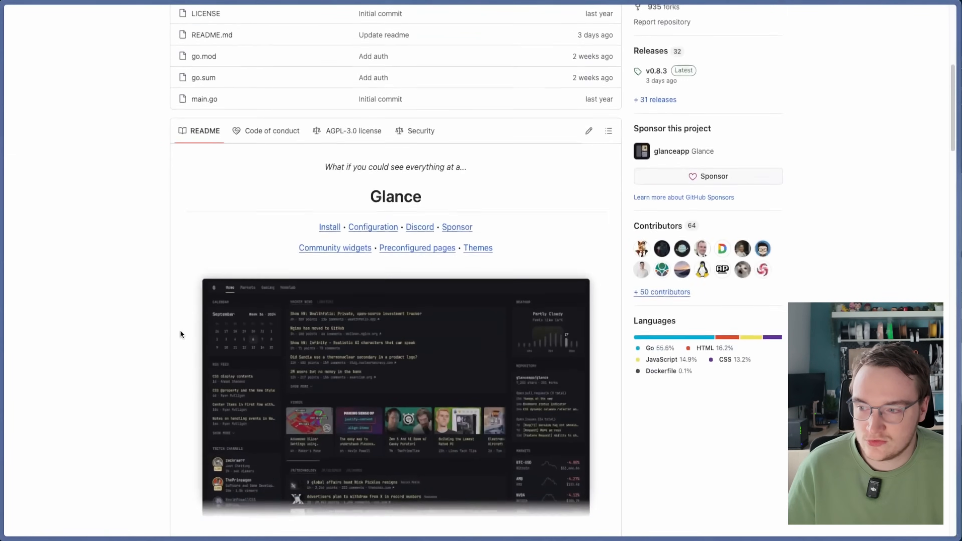
pyautogui.click(363, 108)
pyautogui.scroll(-15, 292, 269)
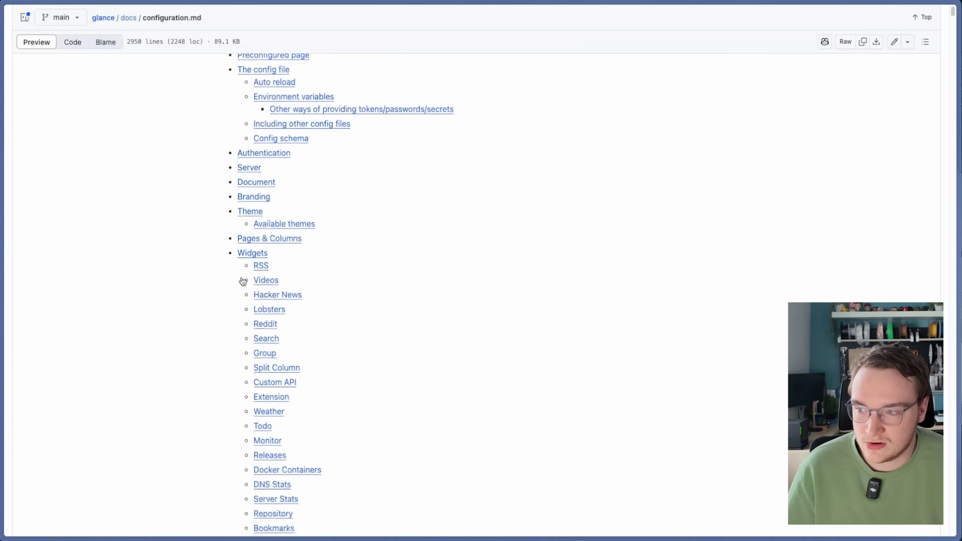
# Step: Examine the Configuring Glance page, including the environment variables section and the table of contents listing the built-in widgets
pyautogui.scroll(-20, 333, 299)
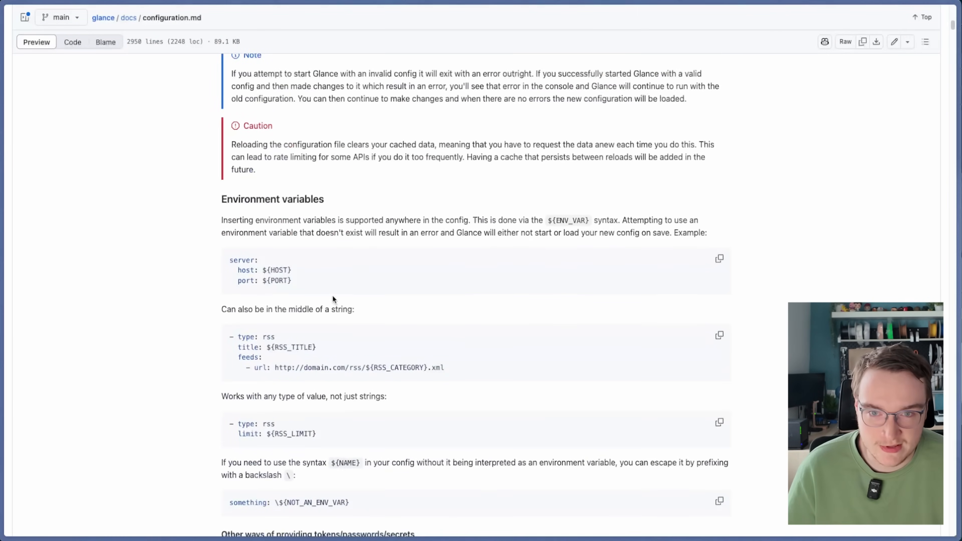
pyautogui.scroll(20, 328, 299)
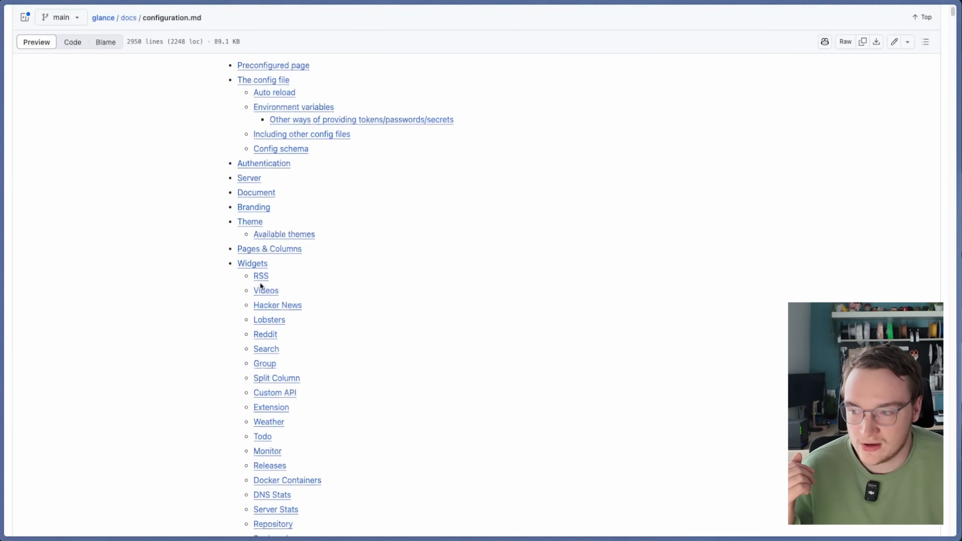
pyautogui.scroll(-4, 275, 337)
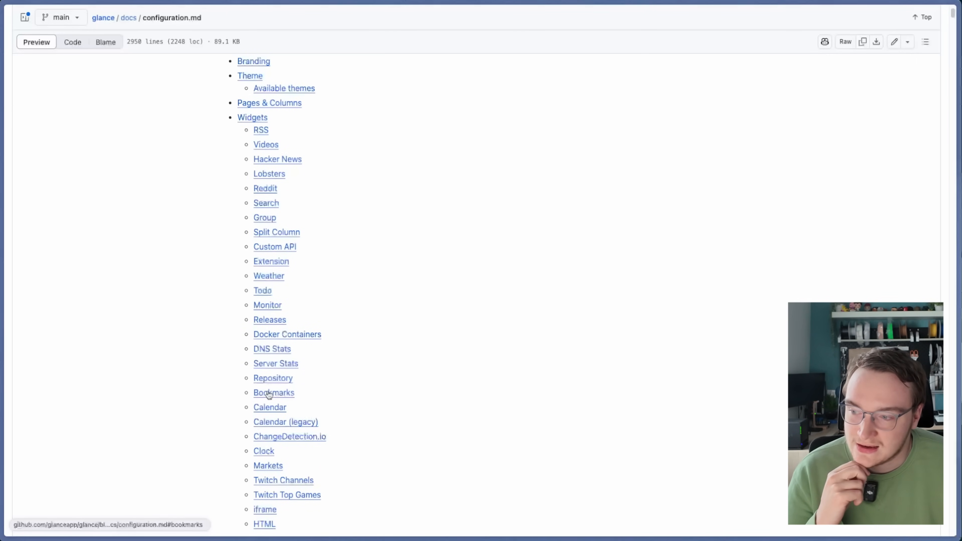
pyautogui.scroll(-2, 267, 399)
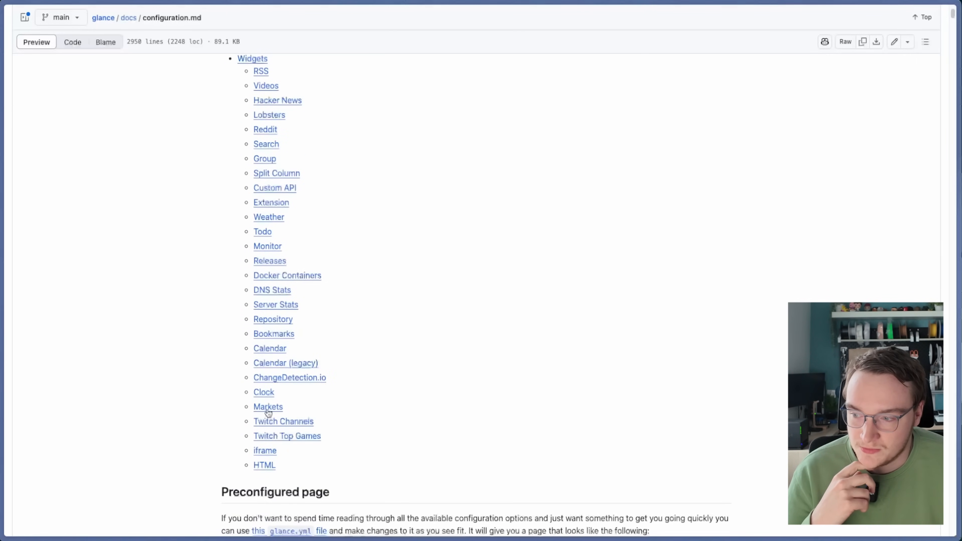
pyautogui.scroll(4, 283, 400)
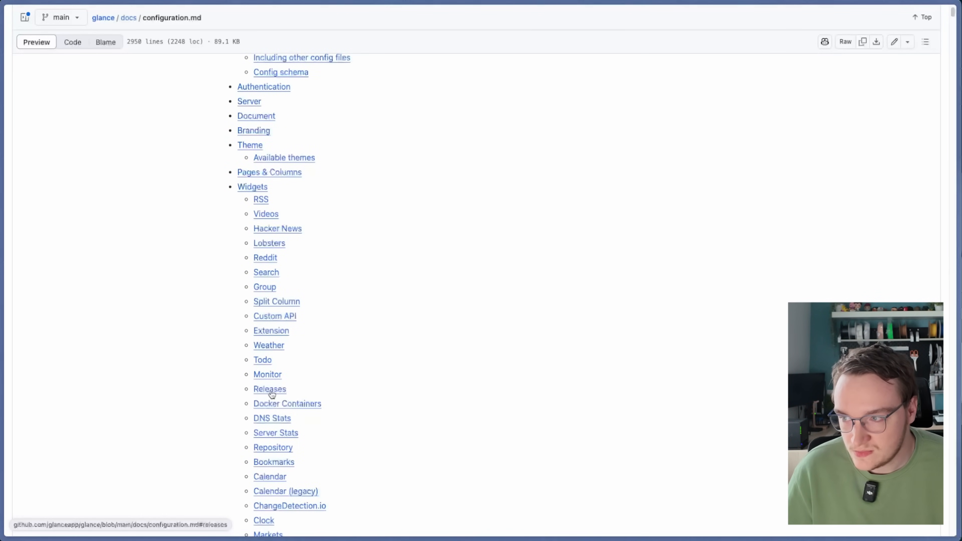
pyautogui.scroll(6, 289, 361)
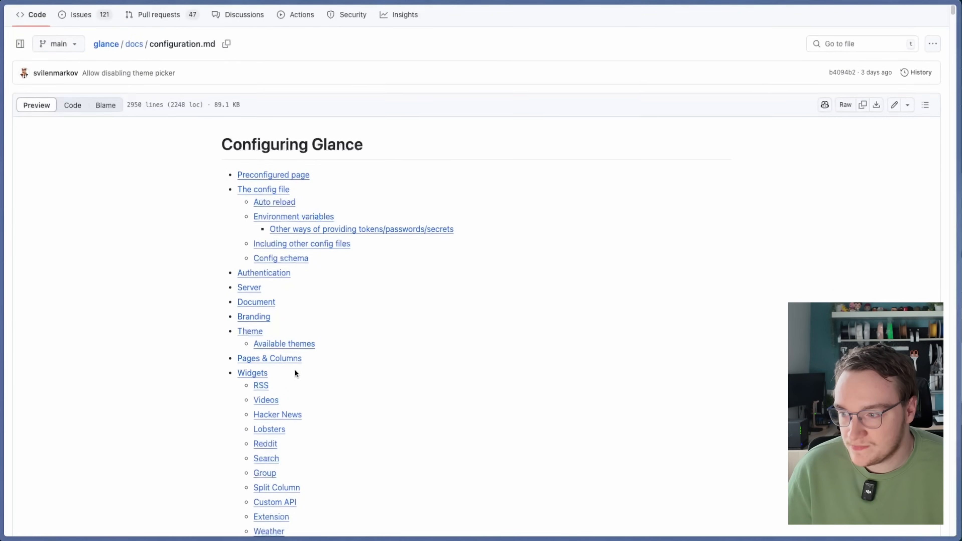
pyautogui.scroll(-15, 295, 371)
pyautogui.scroll(15, 335, 366)
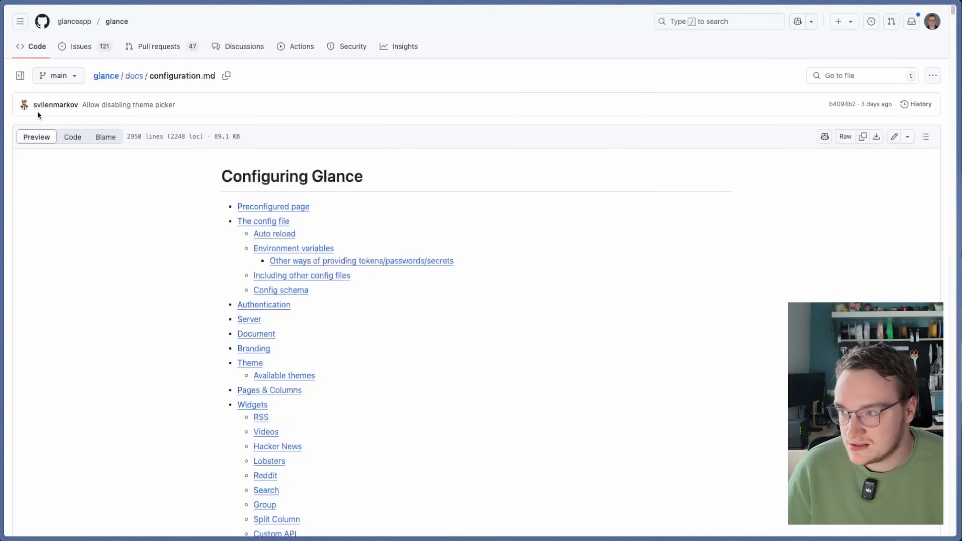
# Step: Open the community-widgets repository from the Glance README and look into its widgets folder
pyautogui.click(116, 77)
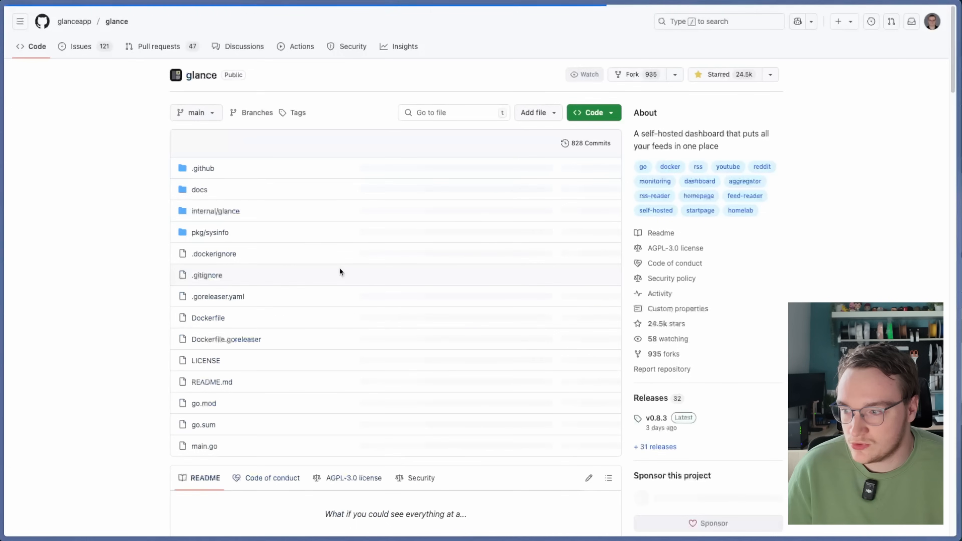
pyautogui.scroll(-6, 339, 267)
pyautogui.click(343, 408)
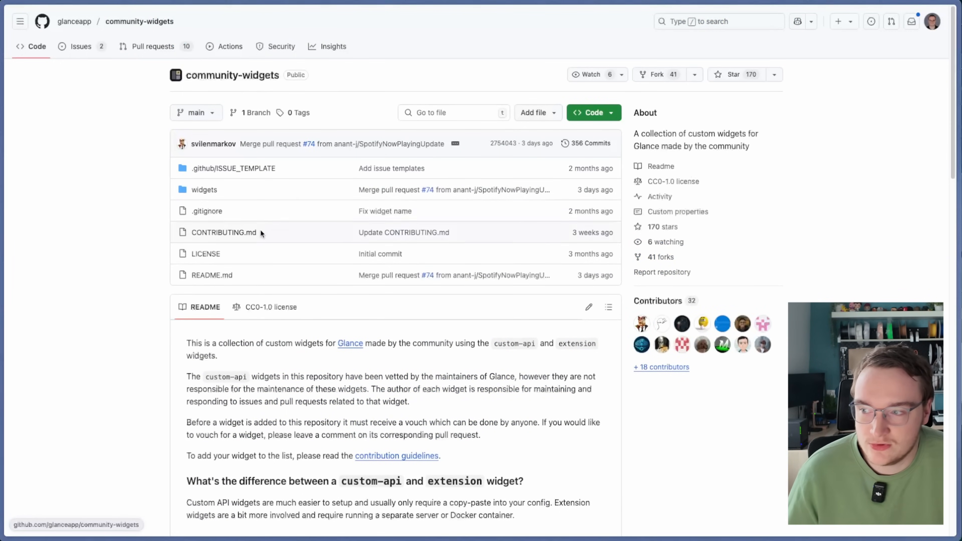
pyautogui.click(201, 190)
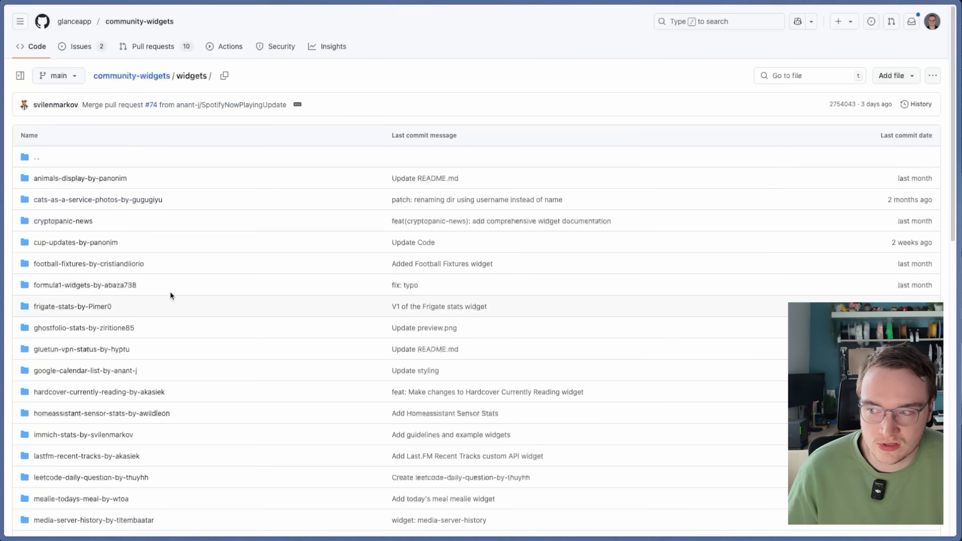
pyautogui.click(129, 75)
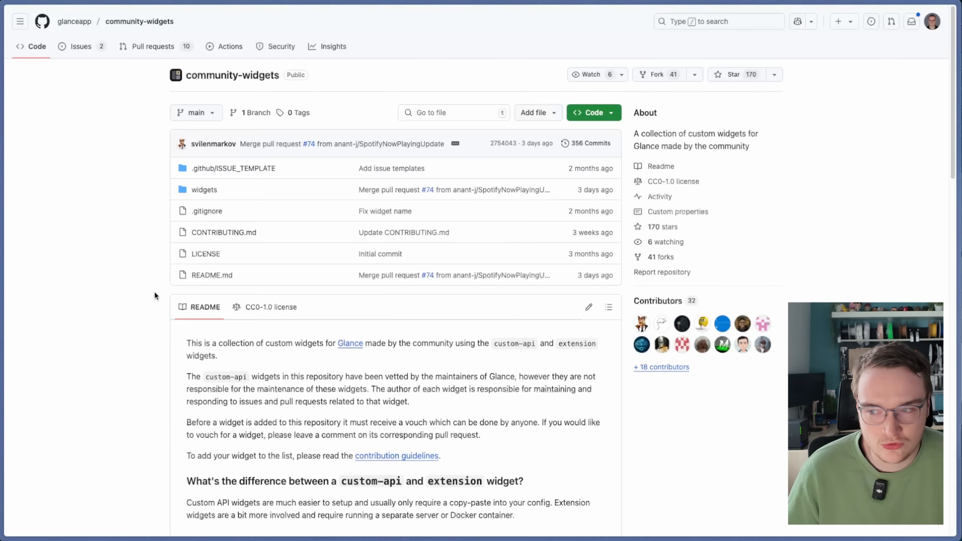
# Step: Examine the Custom API Widgets list in the community-widgets README, such as the Proxmox VE, Speedtest and Uptime Kuma entries
pyautogui.scroll(-1, 154, 292)
pyautogui.scroll(-5, 153, 288)
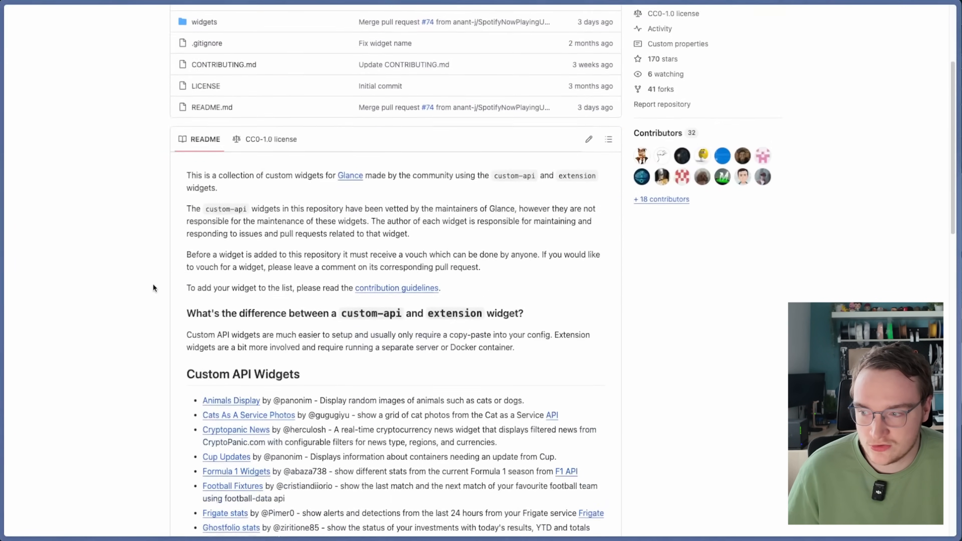
pyautogui.scroll(-5, 202, 348)
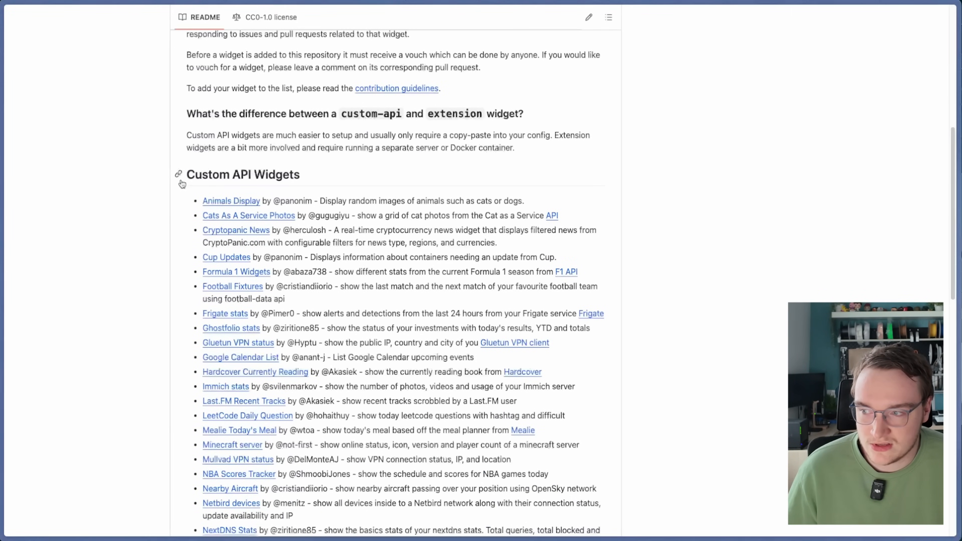
pyautogui.scroll(-3, 238, 295)
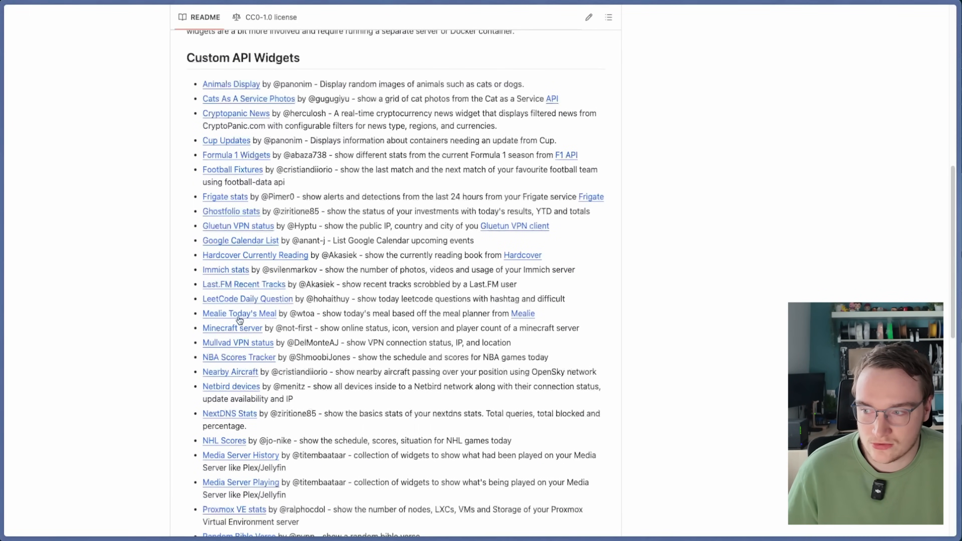
pyautogui.scroll(-4, 265, 348)
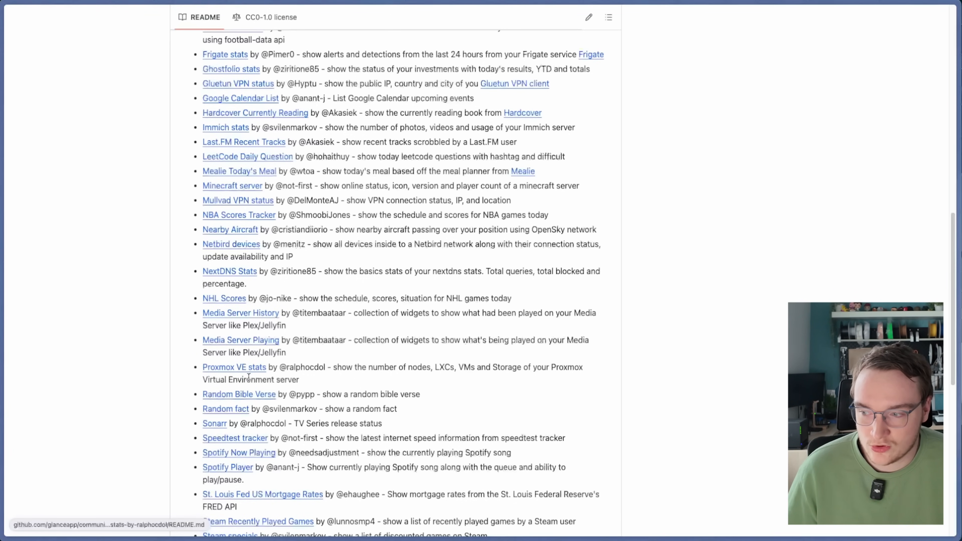
pyautogui.scroll(-2, 248, 377)
pyautogui.scroll(-2, 230, 369)
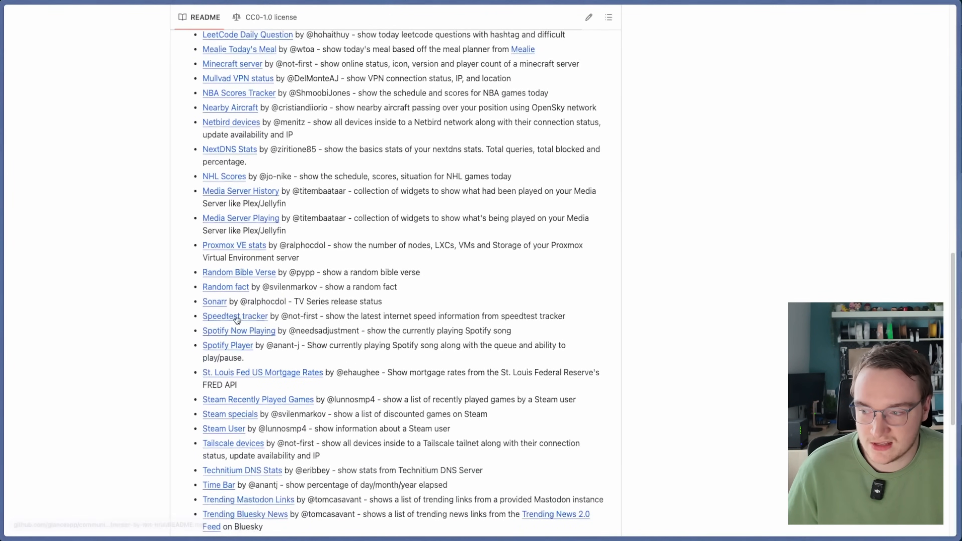
pyautogui.scroll(-4, 237, 326)
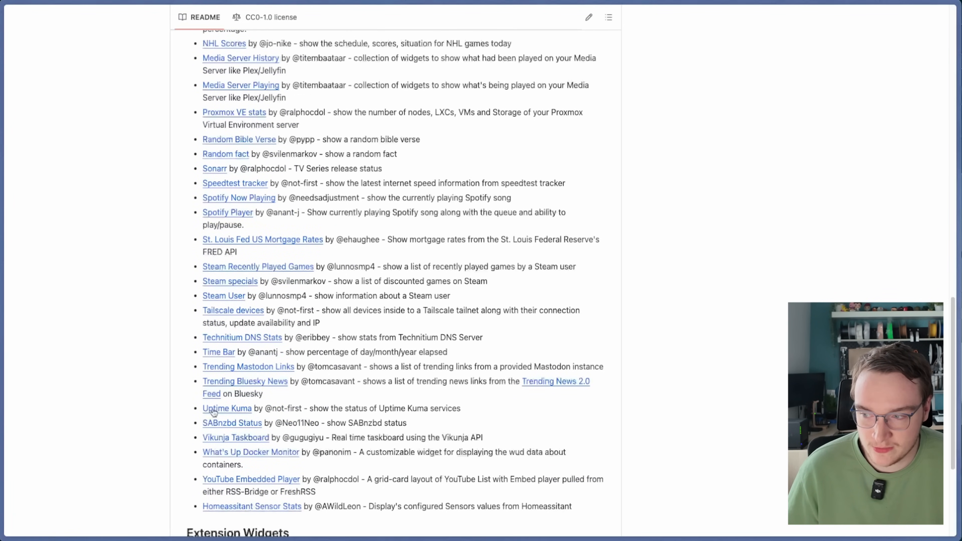
pyautogui.scroll(20, 342, 438)
pyautogui.scroll(2, 343, 433)
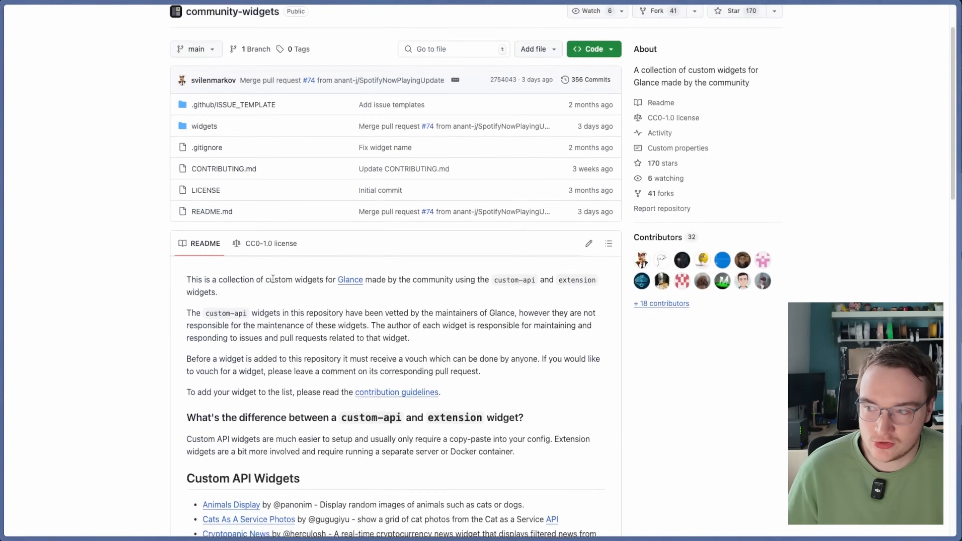
pyautogui.scroll(-12, 141, 265)
pyautogui.scroll(12, 141, 258)
# Step: Switch back to the Proxmox optiplex shell and enter the new Glance container with pct enter 131
pyautogui.press('super+s')
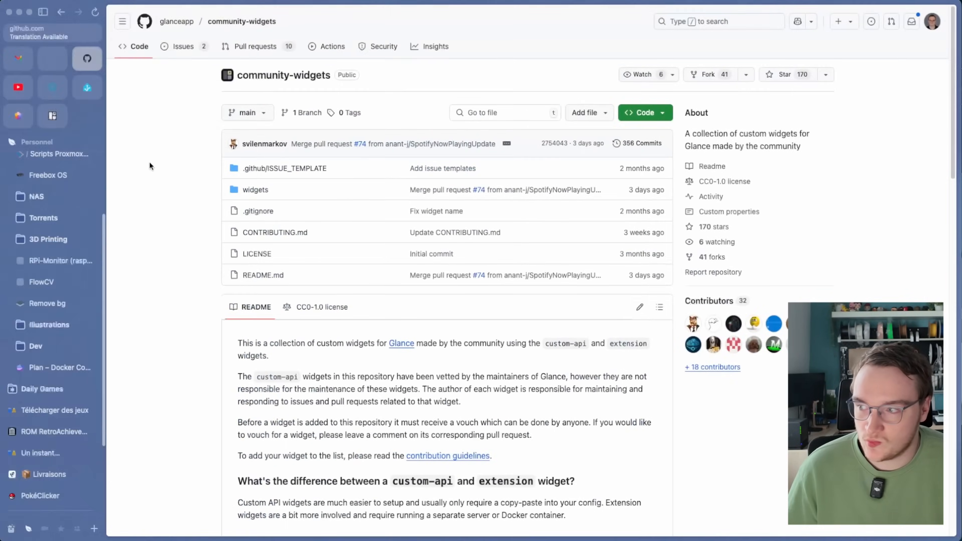
pyautogui.scroll(-3, 53, 379)
pyautogui.click(49, 442)
pyautogui.press('super+s')
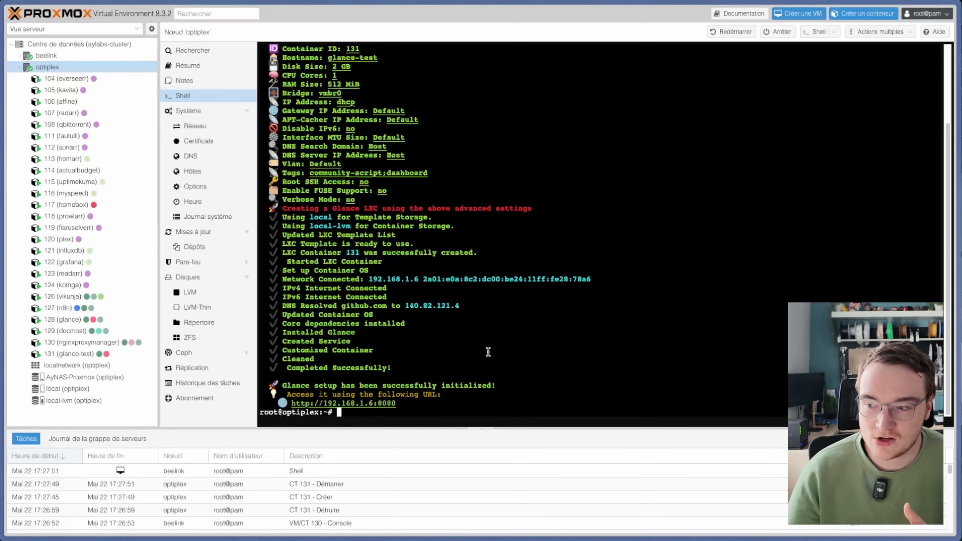
pyautogui.write('pct enter 131')
pyautogui.press('Return')
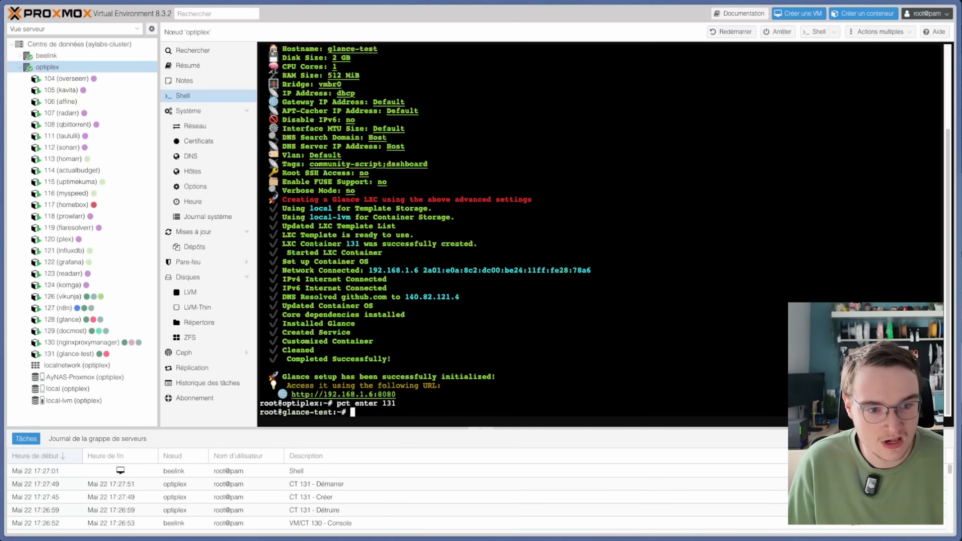
# Step: Go to /opt/glance in the container, list its files and print the contents of glance.yml
pyautogui.write('cd /opt/glance')
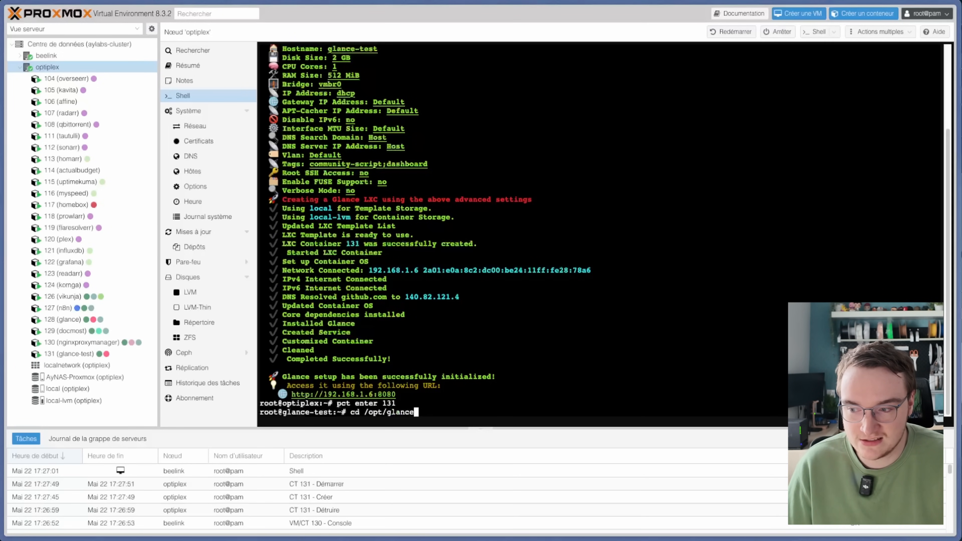
pyautogui.press('Return')
pyautogui.write('ls')
pyautogui.press('Return')
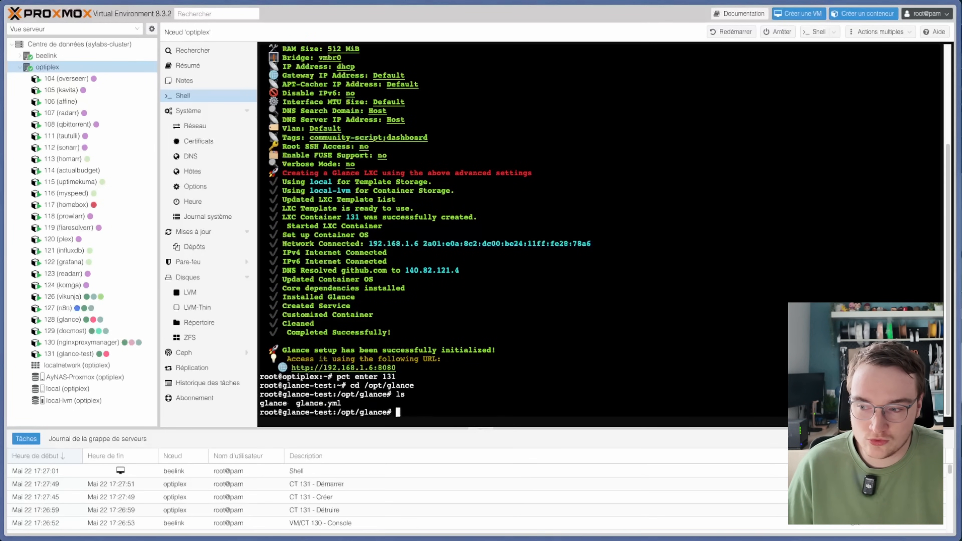
pyautogui.write('cat glance.yml')
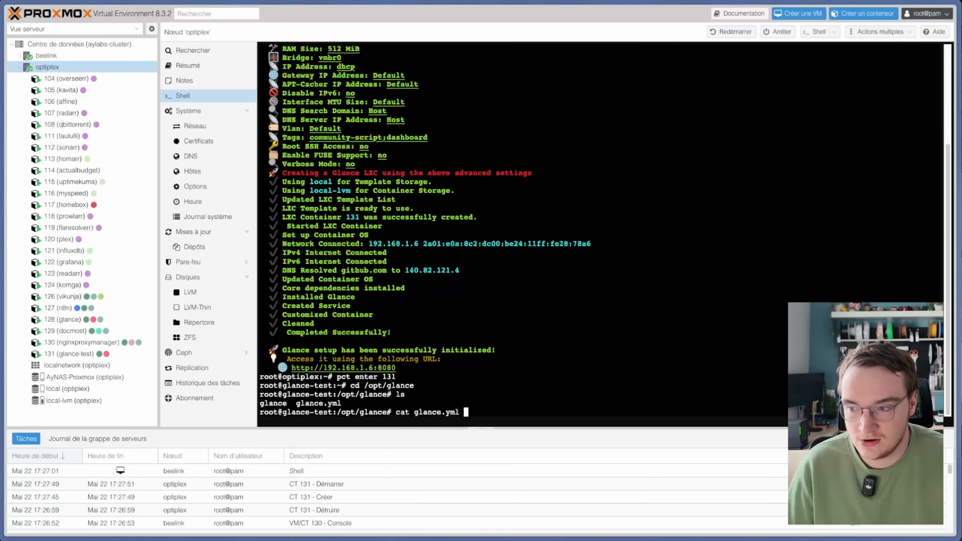
pyautogui.press('Return')
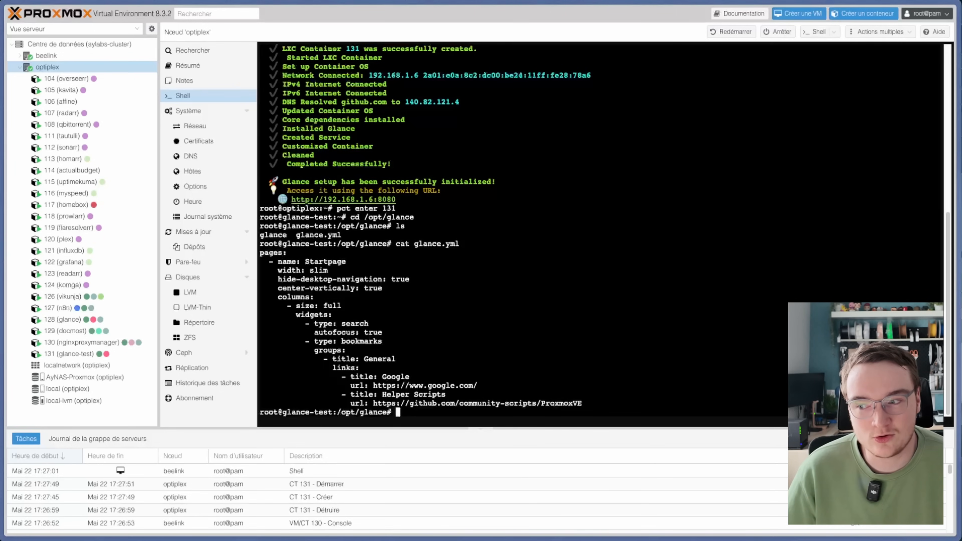
# Step: Open glance.yml in nano to examine the default page and widget configuration, and exit without editing
pyautogui.write('nano ')
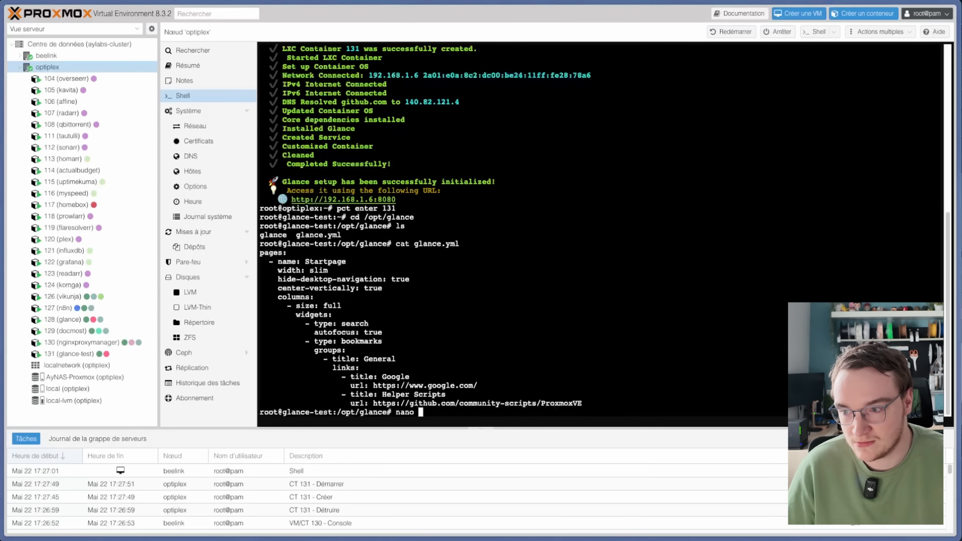
pyautogui.write('glance.yml')
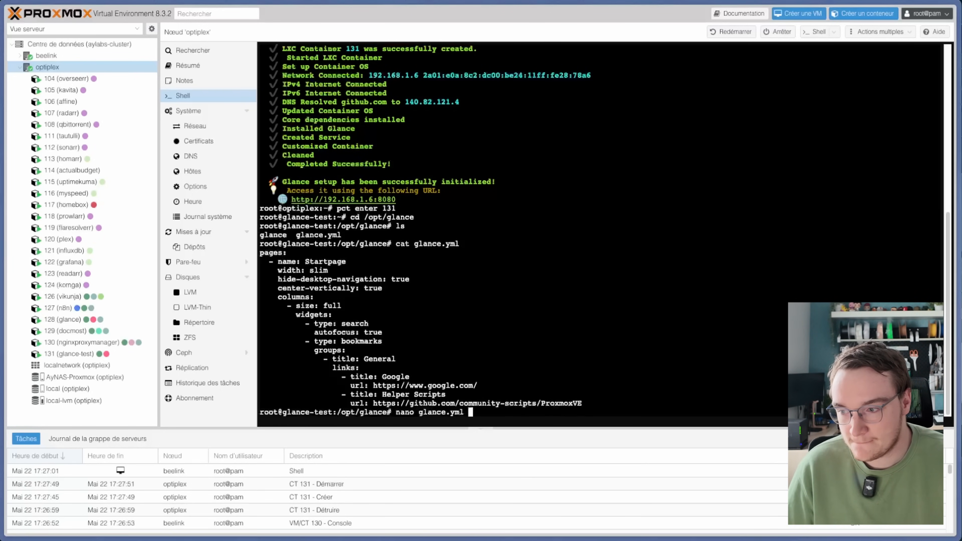
pyautogui.press('Return')
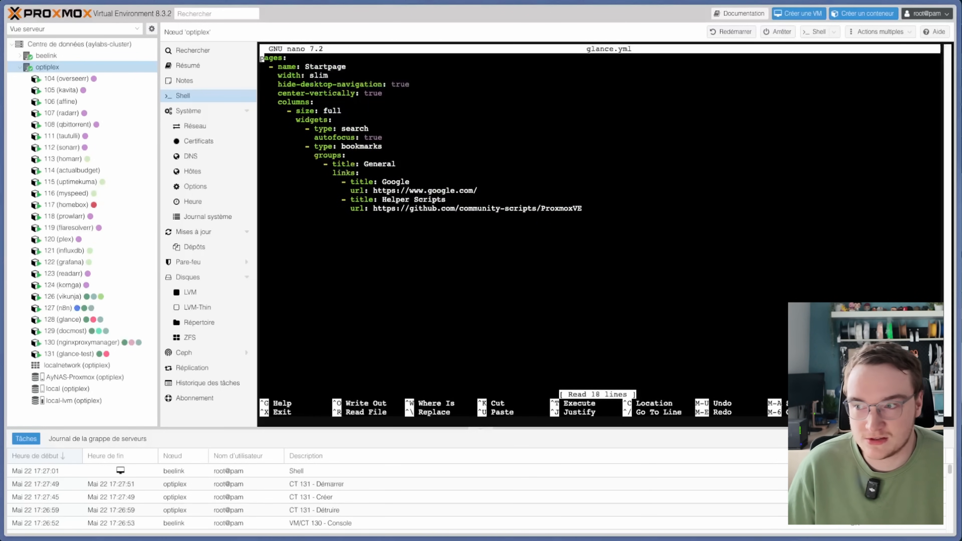
pyautogui.hotkey('ctrl', 'x')
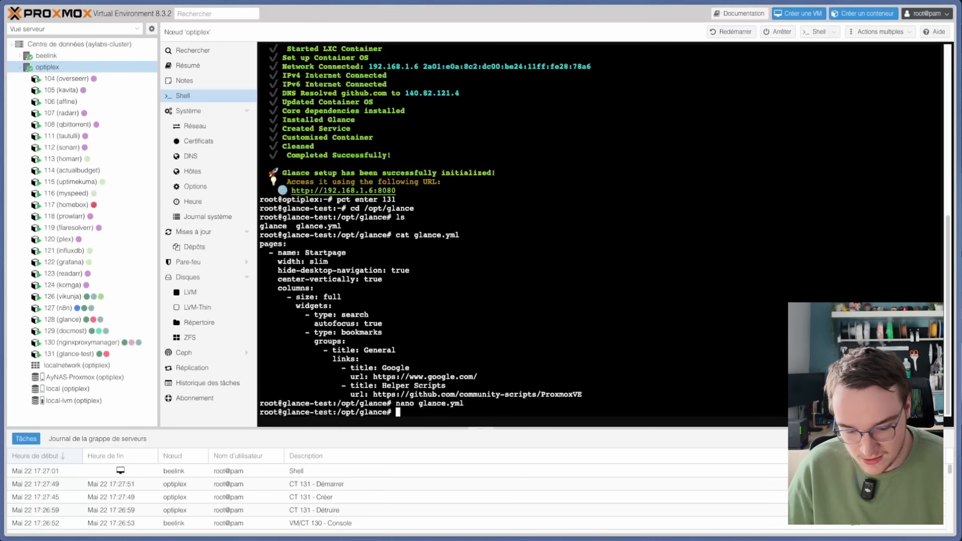
# Step: Delete the default glance.yml from /opt/glance and list the directory contents
pyautogui.write('rm glance.yml')
pyautogui.press('Return')
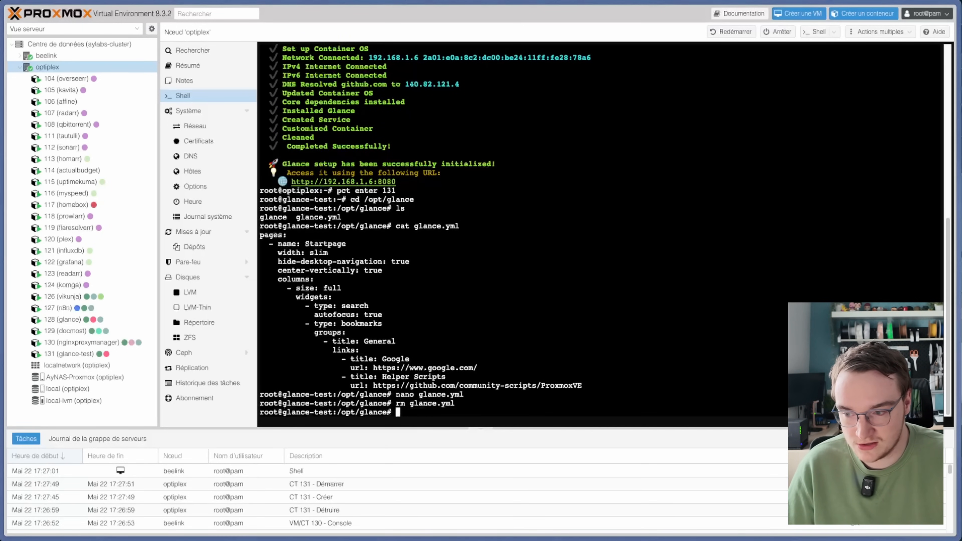
pyautogui.write('ls')
pyautogui.press('Return')
pyautogui.write('apt install git')
pyautogui.press('Return')
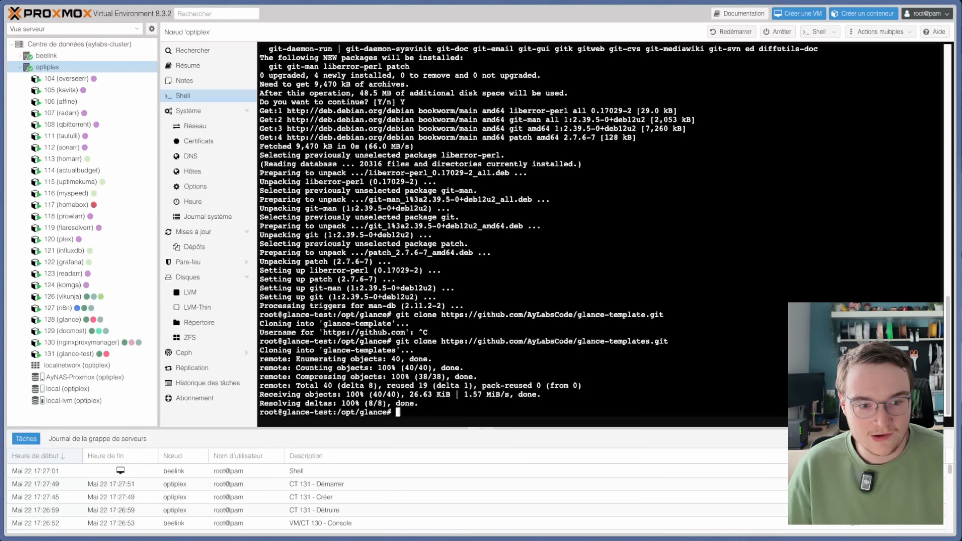
# Step: Open /etc/ssh/sshd_config in nano and uncomment the PermitRootLogin line in the Authentication section
pyautogui.write('nano ')
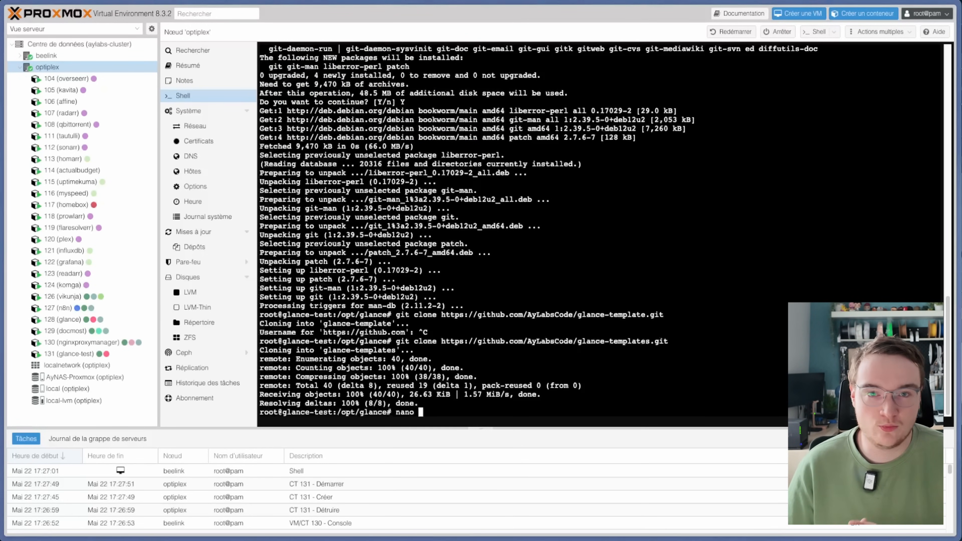
pyautogui.write('/etc/ssh/sshd_config')
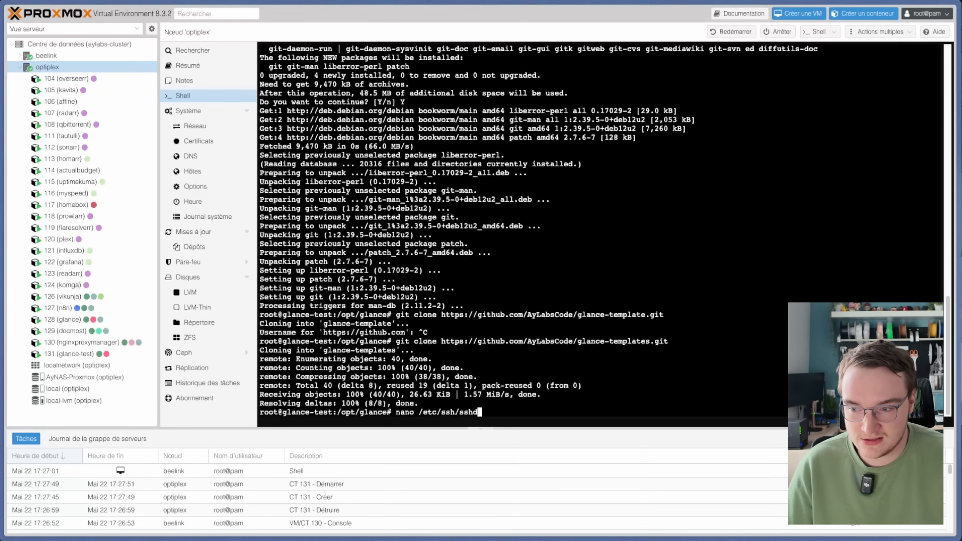
pyautogui.press('Return')
pyautogui.press('Down')
pyautogui.press('Down')
pyautogui.press('Down')
pyautogui.press('Down')
pyautogui.press('Down')
pyautogui.press('Down')
pyautogui.press('Down')
pyautogui.press('Down')
pyautogui.press('Down')
pyautogui.press('Down')
pyautogui.press('Down')
pyautogui.press('Down')
pyautogui.press('Down')
pyautogui.press('Down')
pyautogui.press('Down')
pyautogui.press('Down')
pyautogui.press('Down')
pyautogui.press('Down')
pyautogui.press('Down')
pyautogui.press('Down')
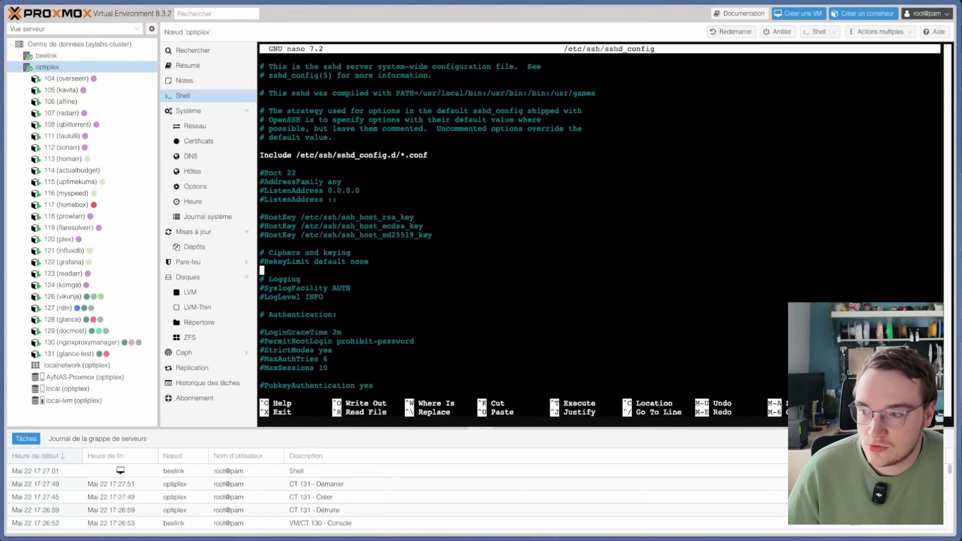
pyautogui.press('Down')
pyautogui.press('Down')
pyautogui.press('Down')
pyautogui.press('Down')
pyautogui.press('Down')
pyautogui.press('Down')
pyautogui.press('Down')
pyautogui.press('Down')
pyautogui.press('Down')
pyautogui.press('Up')
pyautogui.press('Delete')
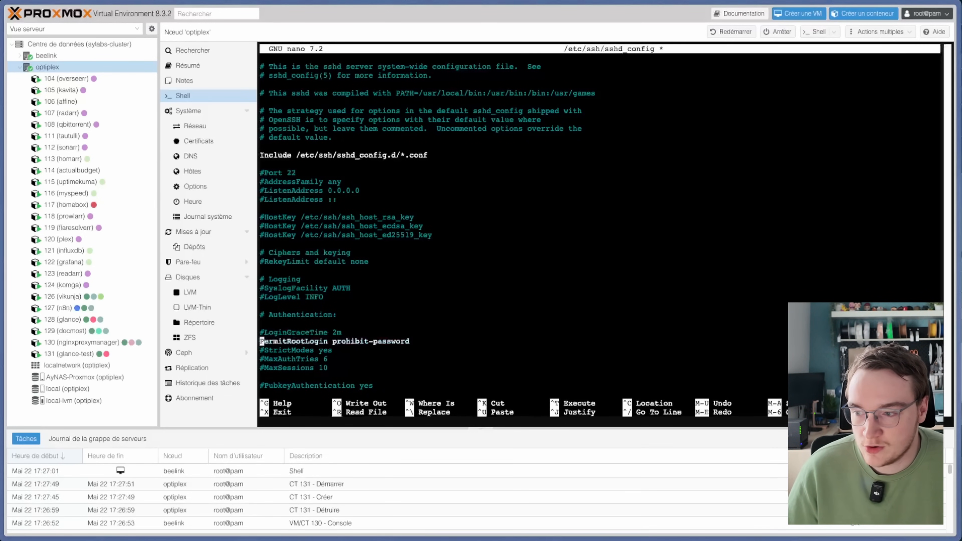
# Step: Set PermitRootLogin to yes, save sshd_config and exit nano
pyautogui.press('Right')
pyautogui.press('Right')
pyautogui.press('Right')
pyautogui.press('Right')
pyautogui.press('Right')
pyautogui.press('Right')
pyautogui.press('Right')
pyautogui.press('Right')
pyautogui.press('Right')
pyautogui.press('Right')
pyautogui.press('Right')
pyautogui.press('Right')
pyautogui.press('Right')
pyautogui.press('Right')
pyautogui.press('Right')
pyautogui.press('Right')
pyautogui.press('Right')
pyautogui.press('Right')
pyautogui.press('Right')
pyautogui.press('Right')
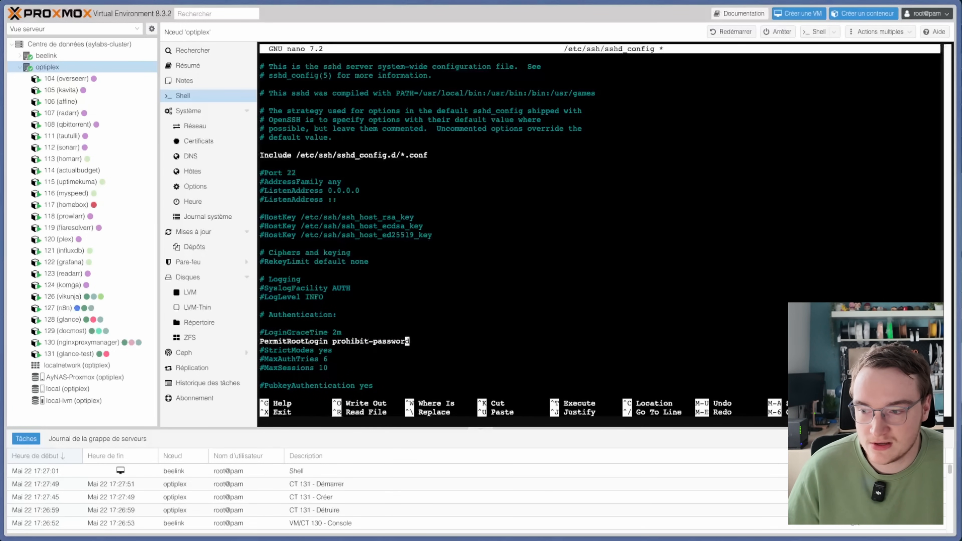
pyautogui.press('Right')
pyautogui.press('BackSpace')
pyautogui.press('BackSpace')
pyautogui.press('BackSpace')
pyautogui.press('BackSpace')
pyautogui.press('BackSpace')
pyautogui.press('BackSpace')
pyautogui.press('BackSpace')
pyautogui.press('BackSpace')
pyautogui.press('BackSpace')
pyautogui.press('BackSpace')
pyautogui.press('BackSpace')
pyautogui.press('BackSpace')
pyautogui.press('BackSpace')
pyautogui.press('BackSpace')
pyautogui.press('BackSpace')
pyautogui.press('BackSpace')
pyautogui.press('BackSpace')
pyautogui.press('BackSpace')
pyautogui.write('yes')
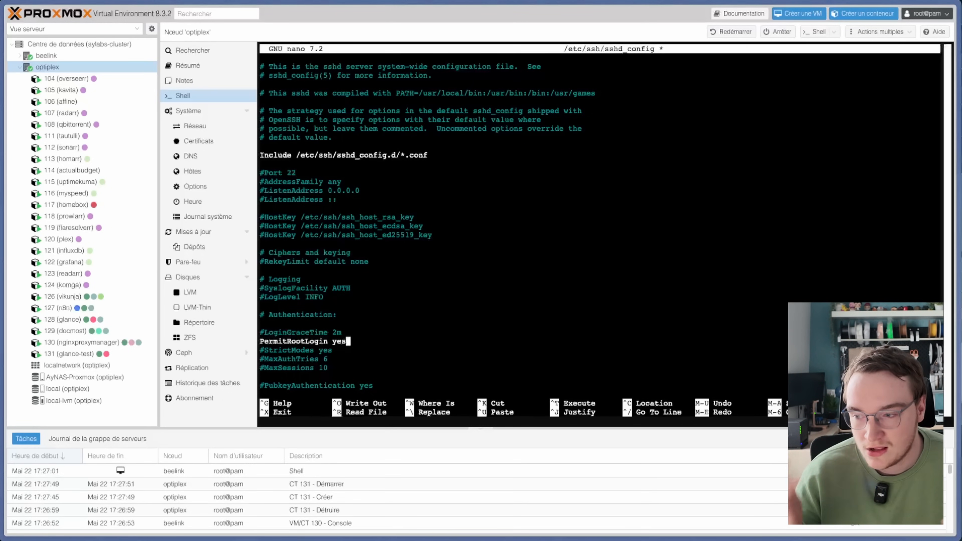
pyautogui.hotkey('ctrl', 's')
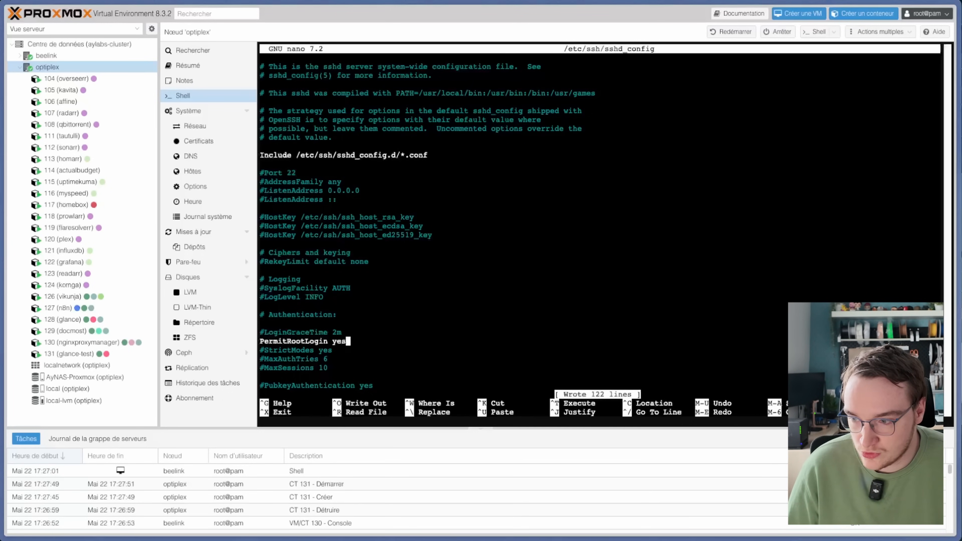
pyautogui.hotkey('ctrl', 'x')
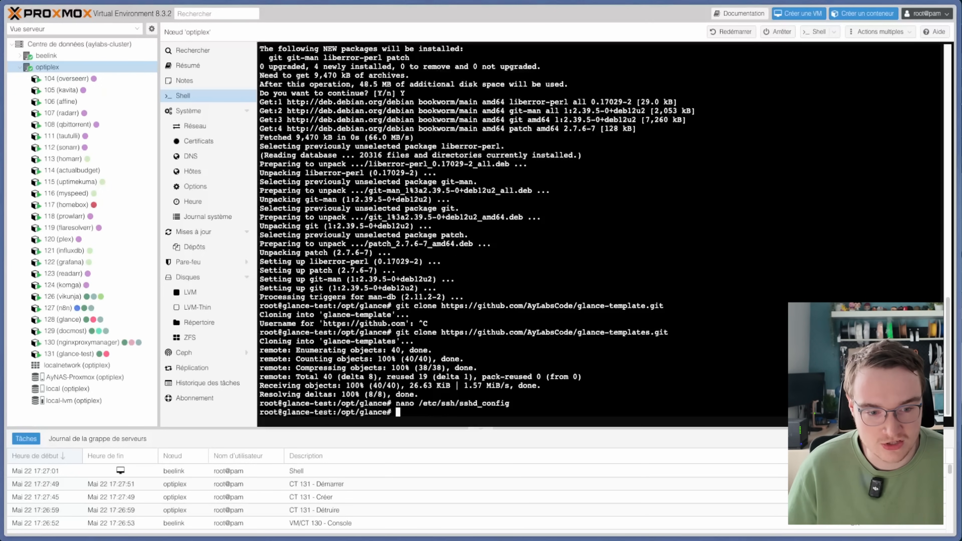
# Step: Set a new root password in the container with passwd, entering and retyping it, and reboot the container
pyautogui.write('passwd')
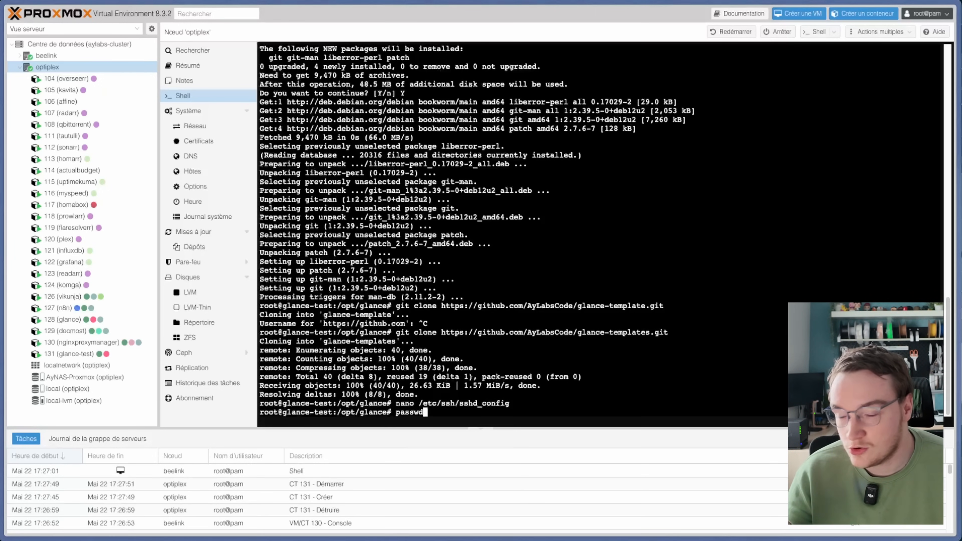
pyautogui.press('Return')
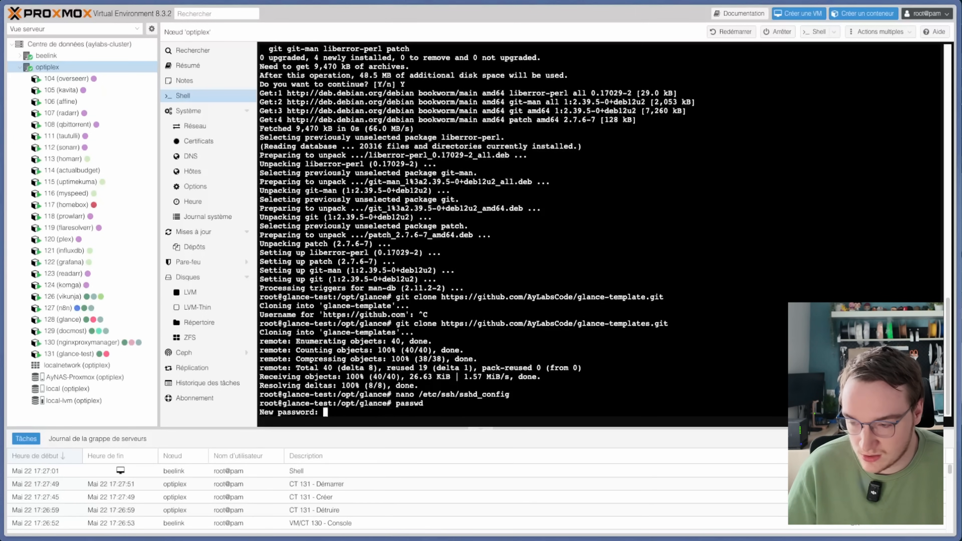
pyautogui.press('Return')
pyautogui.press('Return')
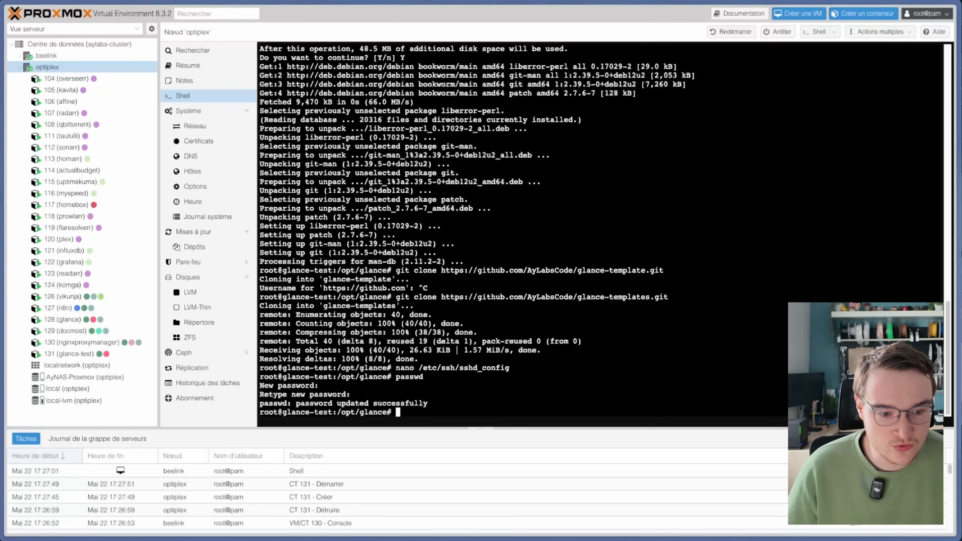
pyautogui.write('reboot')
pyautogui.press('Return')
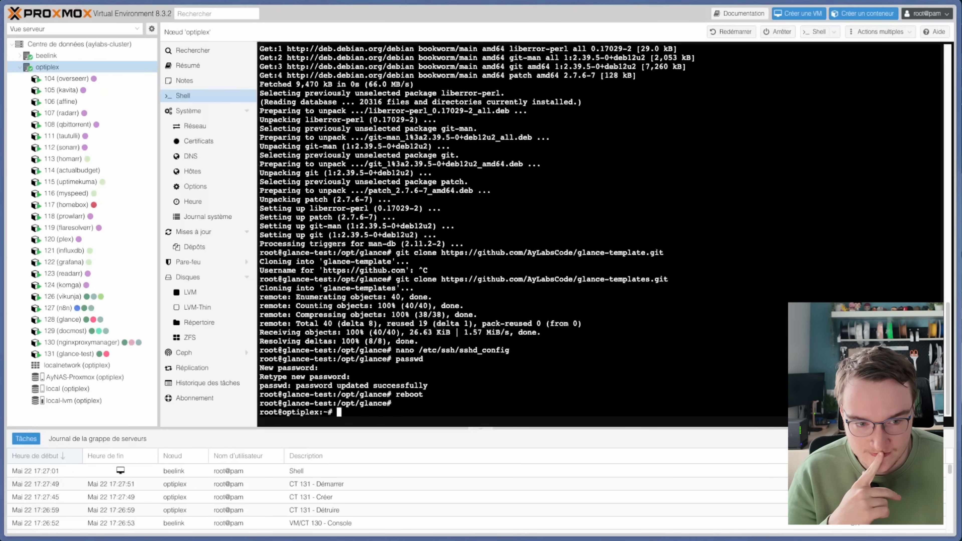
# Step: Switch to Cyberduck and start a new connection using the SFTP (SSH File Transfer Protocol) protocol
pyautogui.moveTo(762, 539)
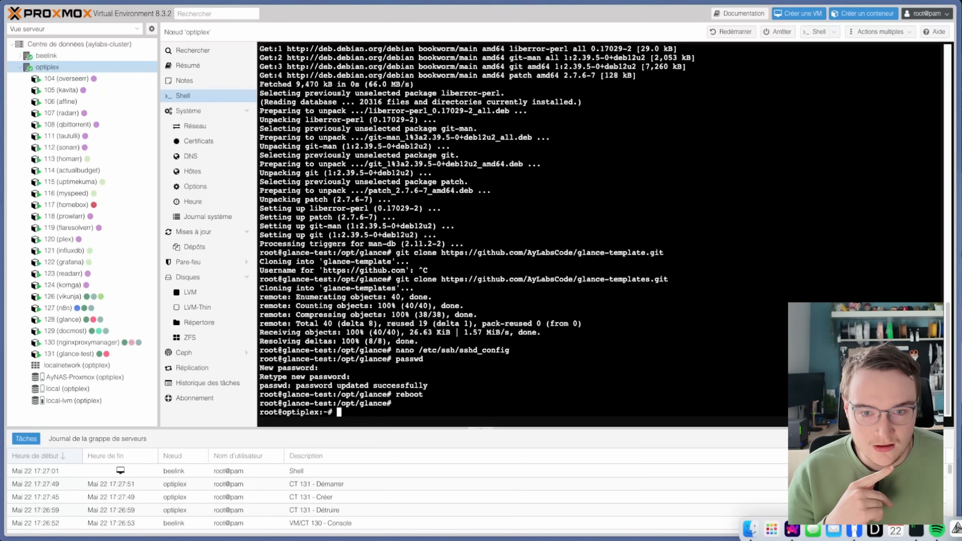
pyautogui.click(958, 531)
pyautogui.moveTo(878, 179); pyautogui.dragTo(748, 133)
pyautogui.click(679, 140)
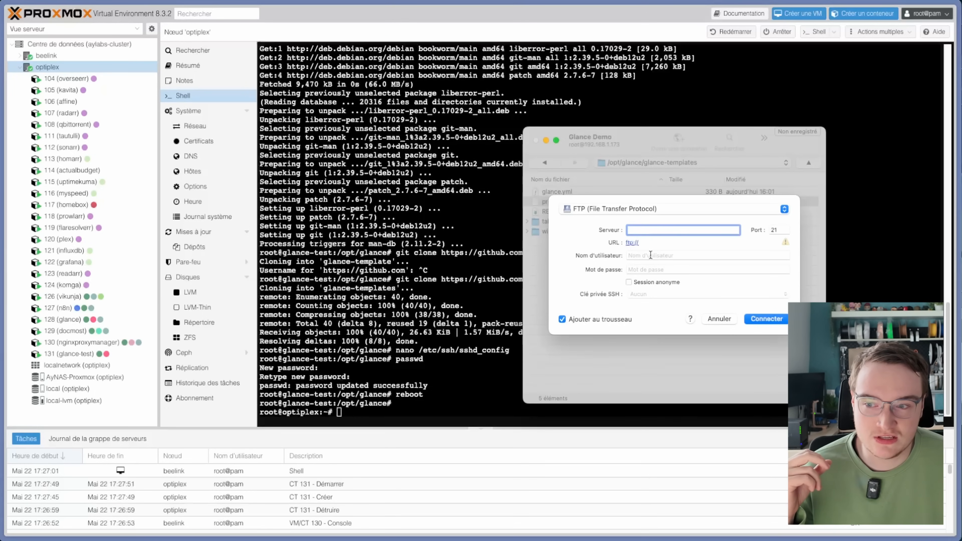
pyautogui.click(604, 205)
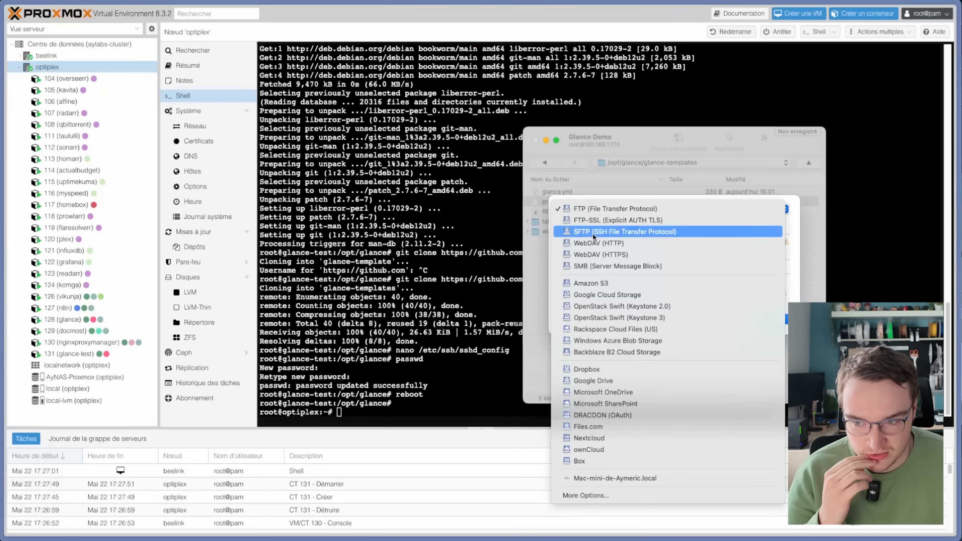
pyautogui.click(578, 233)
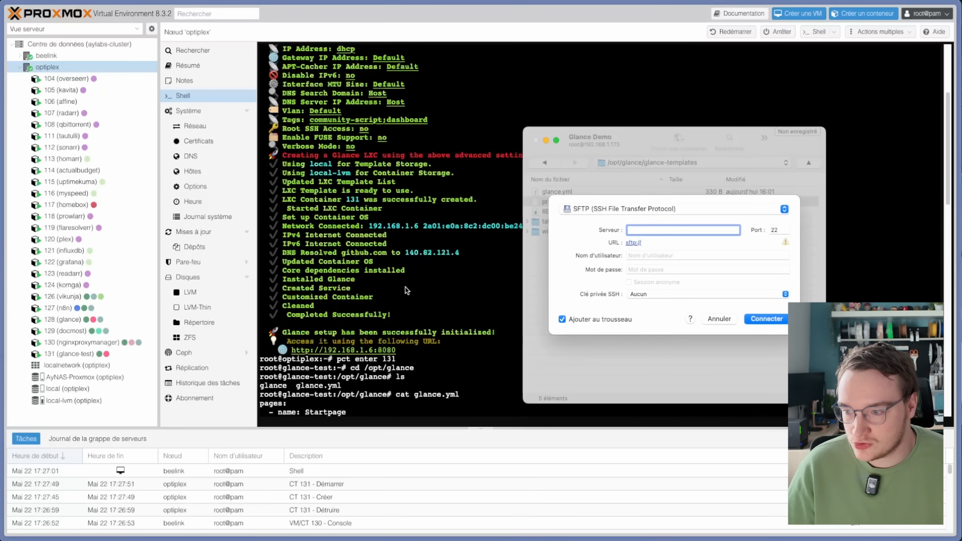
# Step: Connect over SFTP to server 192.168.1.6 with the username root and the account password
pyautogui.write('192.168')
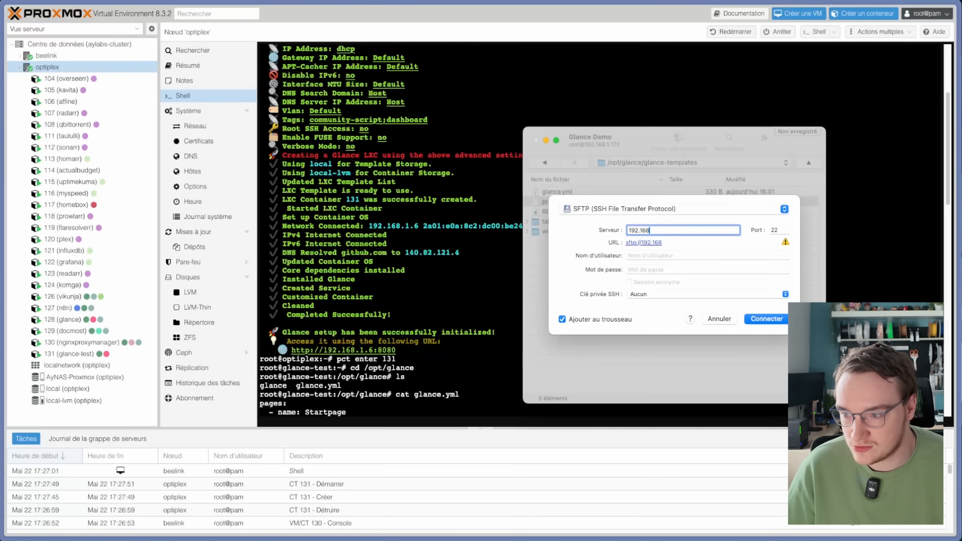
pyautogui.write('.1.6')
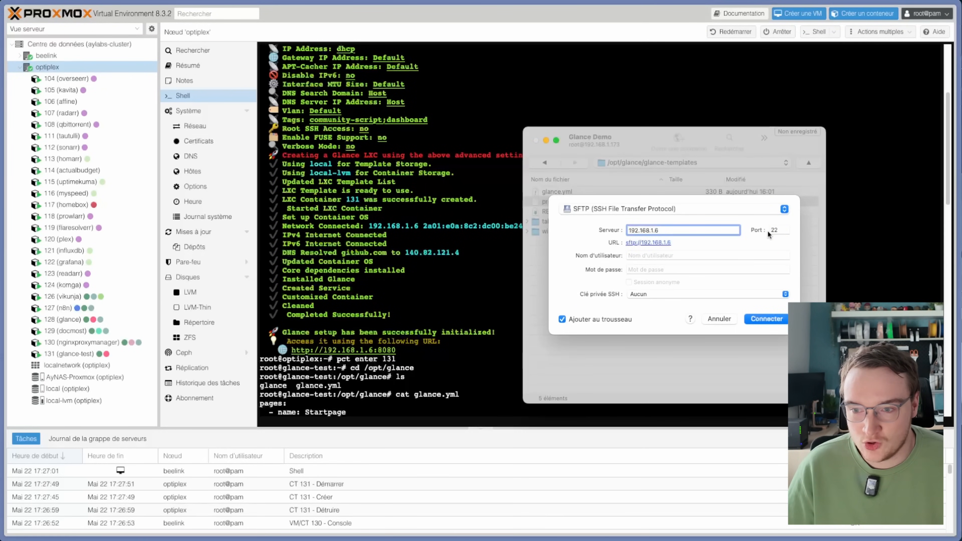
pyautogui.click(659, 256)
pyautogui.write('root')
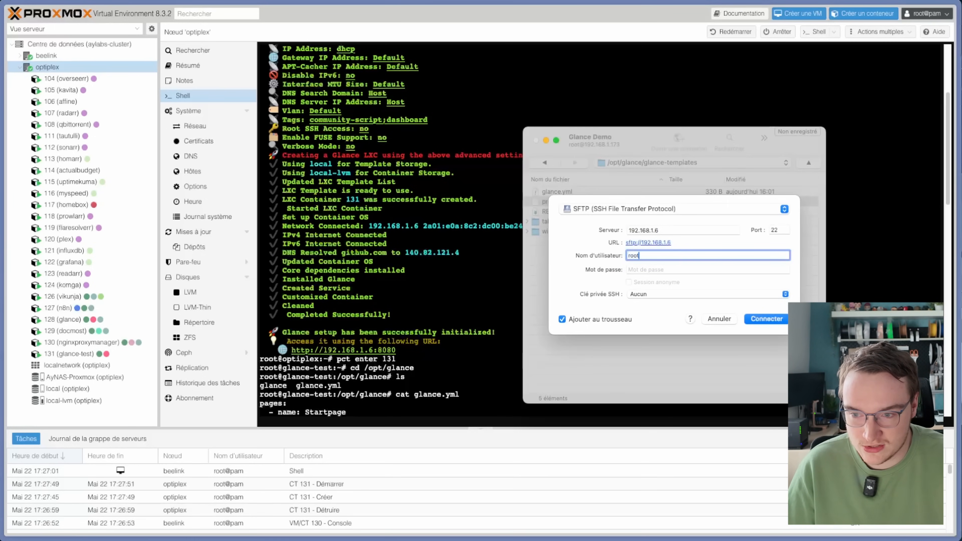
pyautogui.press('Tab')
pyautogui.write('••••')
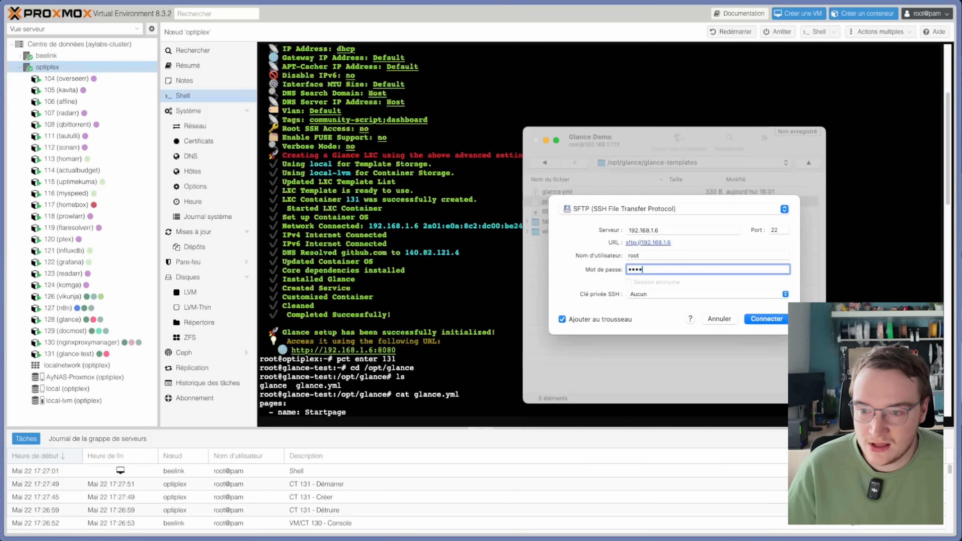
pyautogui.click(765, 319)
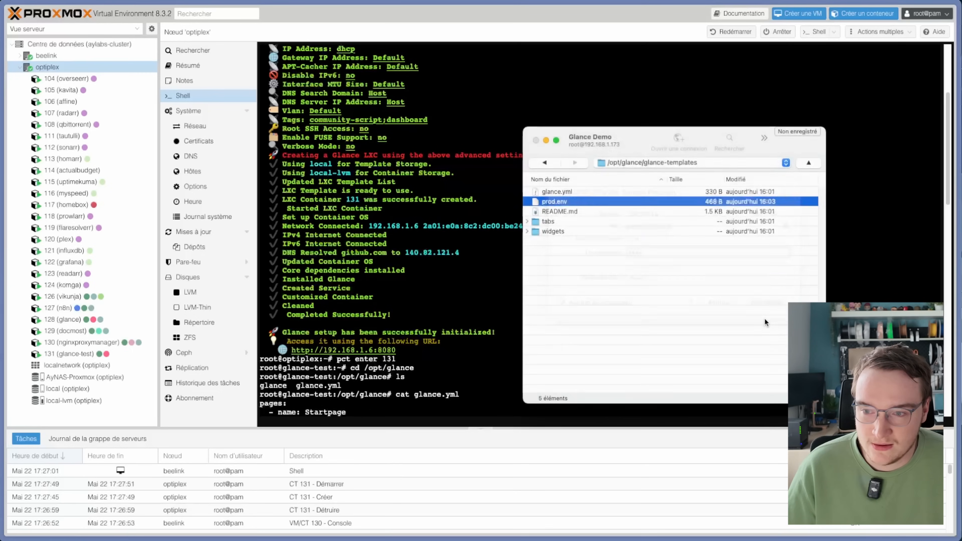
pyautogui.click(671, 293)
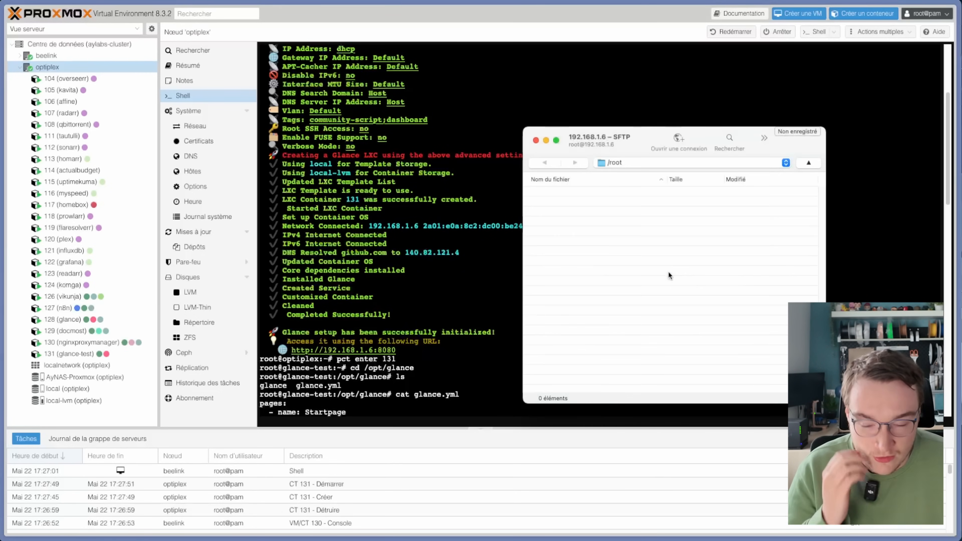
# Step: Browse the SFTP server from the root directory to /opt/glance/glance-templates
pyautogui.click(629, 165)
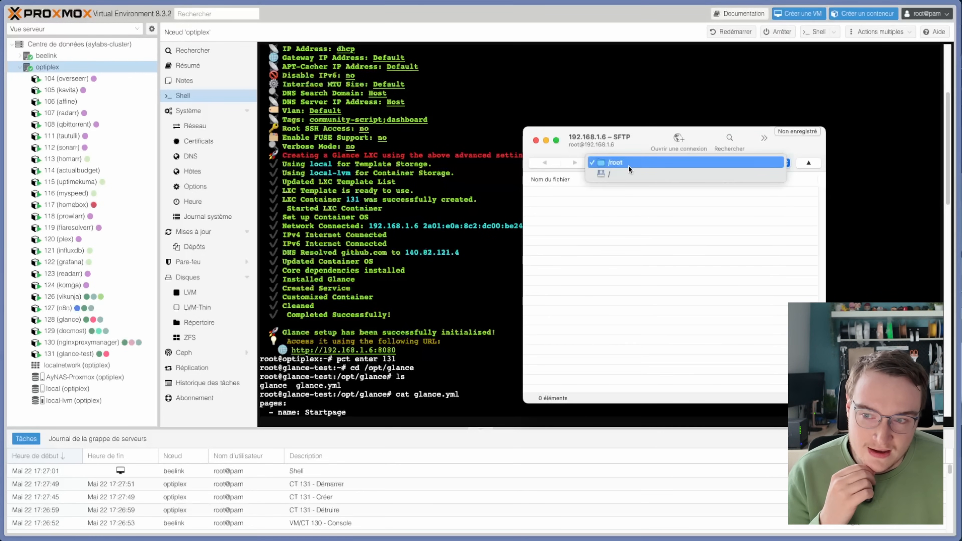
pyautogui.click(607, 175)
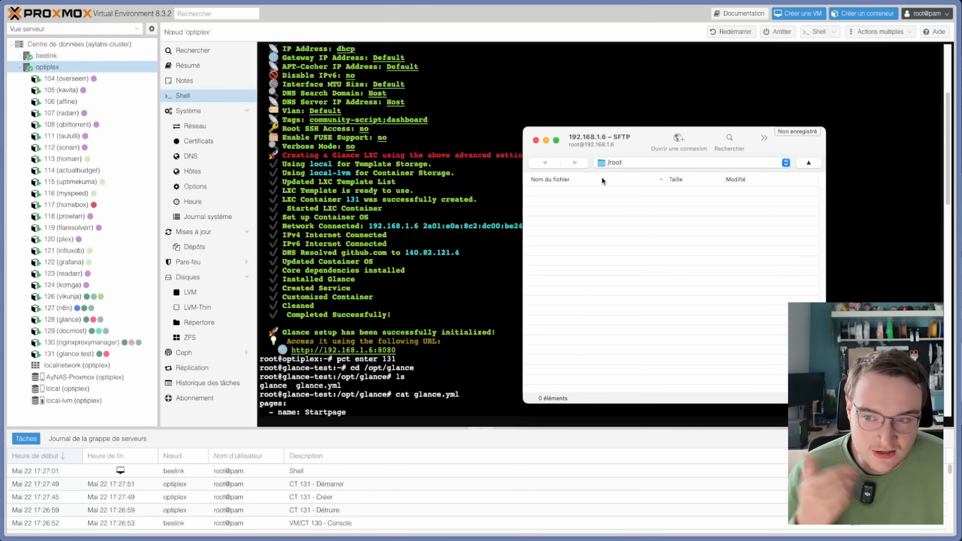
pyautogui.click(617, 163)
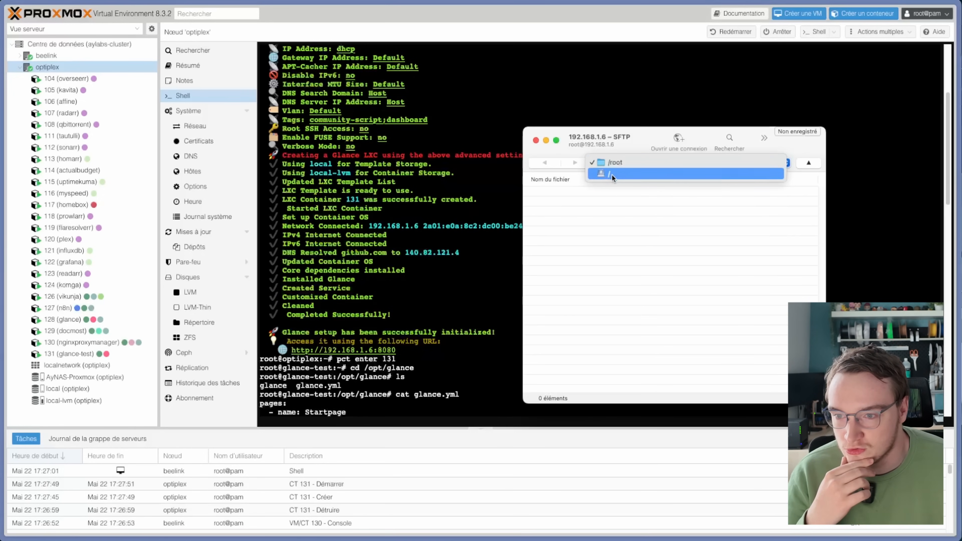
pyautogui.click(611, 174)
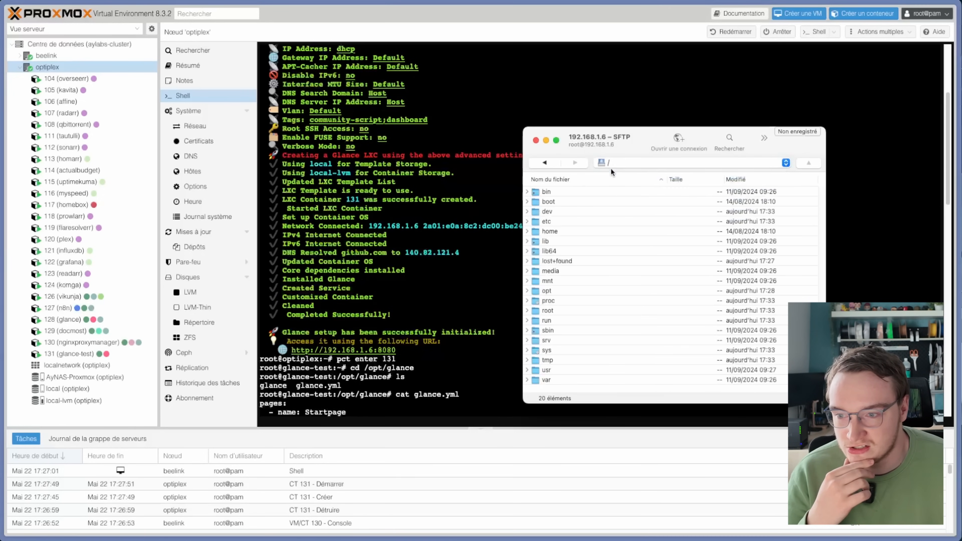
pyautogui.click(549, 291)
pyautogui.doubleClick(548, 292)
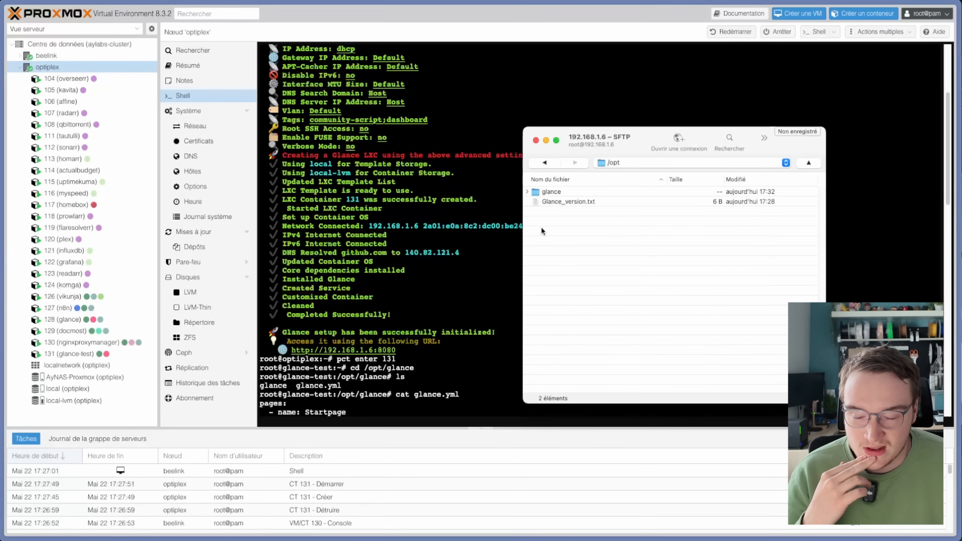
pyautogui.doubleClick(551, 192)
pyautogui.doubleClick(559, 202)
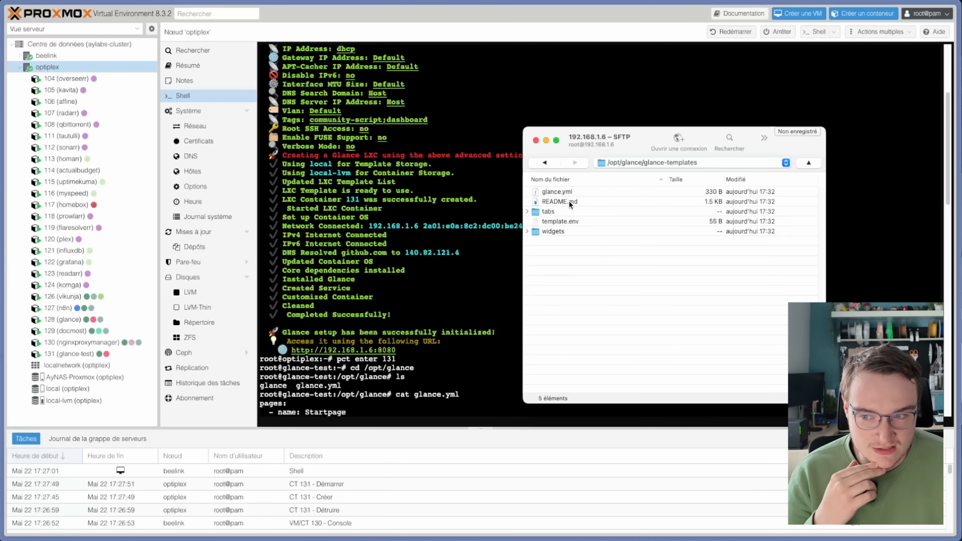
# Step: Open the remote glance.yml from glance-templates in VS Code to view its theme and page includes
pyautogui.click(564, 191)
pyautogui.rightClick(566, 191)
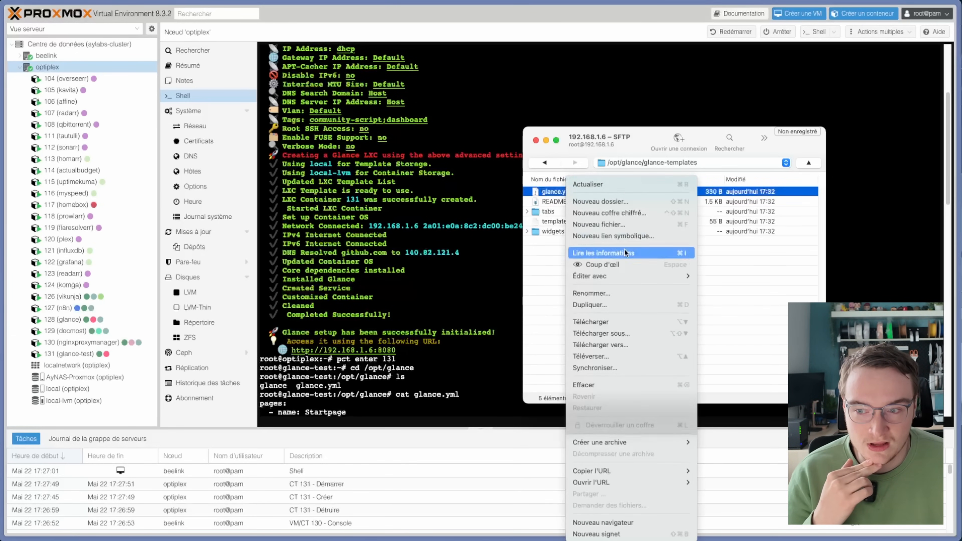
pyautogui.moveTo(614, 275)
pyautogui.click(730, 281)
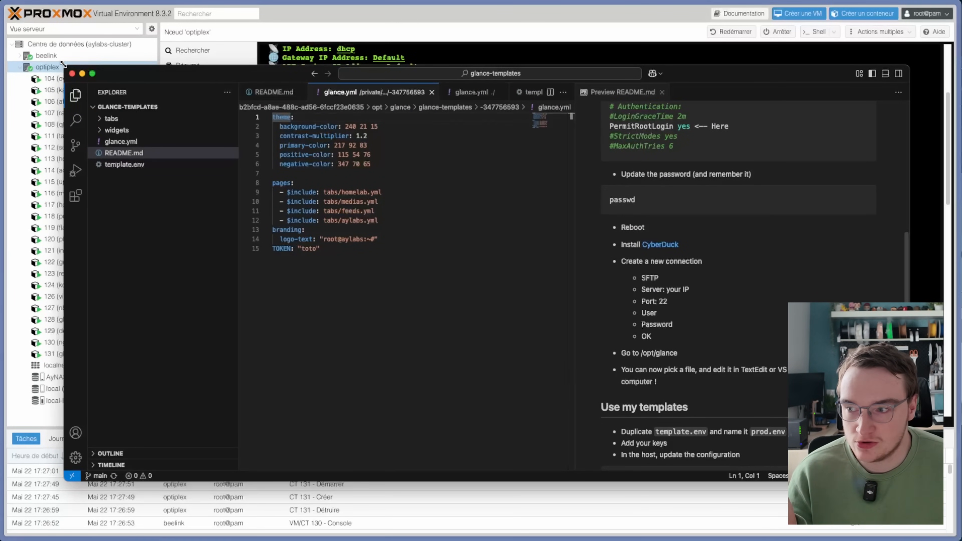
pyautogui.moveTo(66, 68); pyautogui.dragTo(34, 32)
pyautogui.click(292, 149)
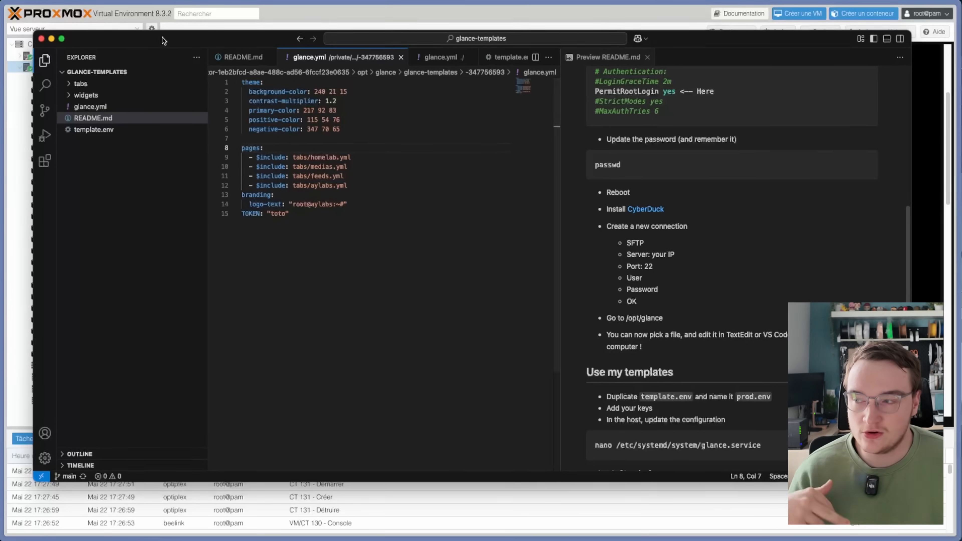
# Step: Move the VS Code window aside and close the duplicate glance.yml and the template.env editors
pyautogui.moveTo(115, 37); pyautogui.dragTo(252, 65)
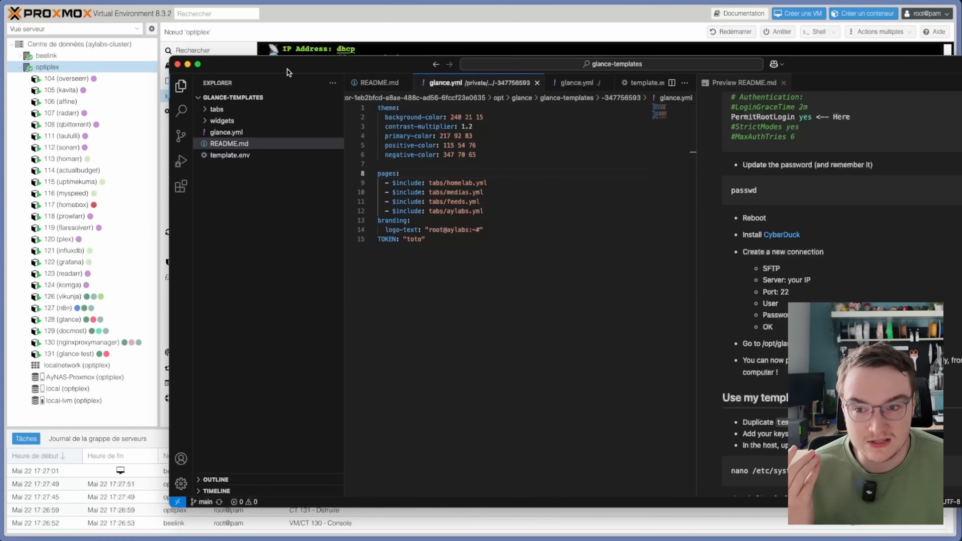
pyautogui.moveTo(405, 68); pyautogui.dragTo(367, 59)
pyautogui.click(570, 76)
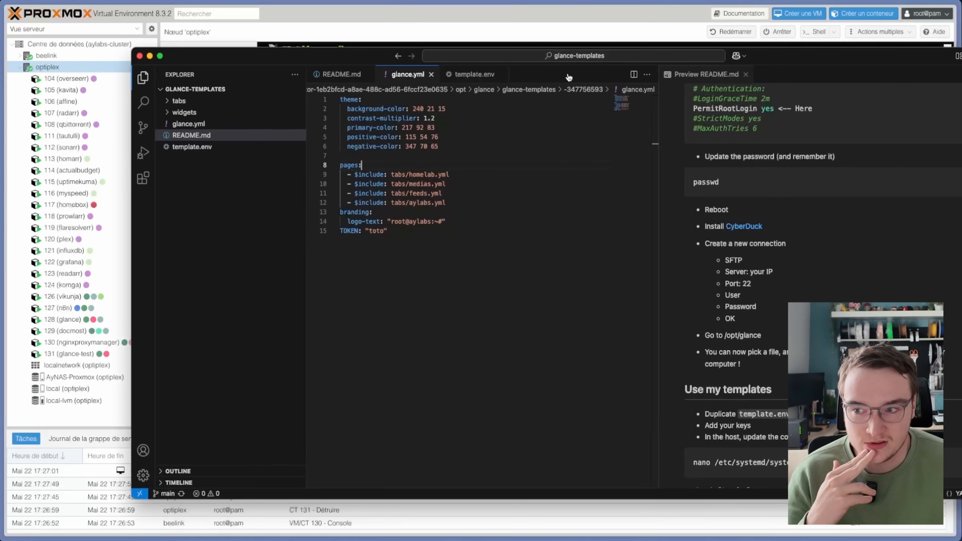
pyautogui.click(501, 75)
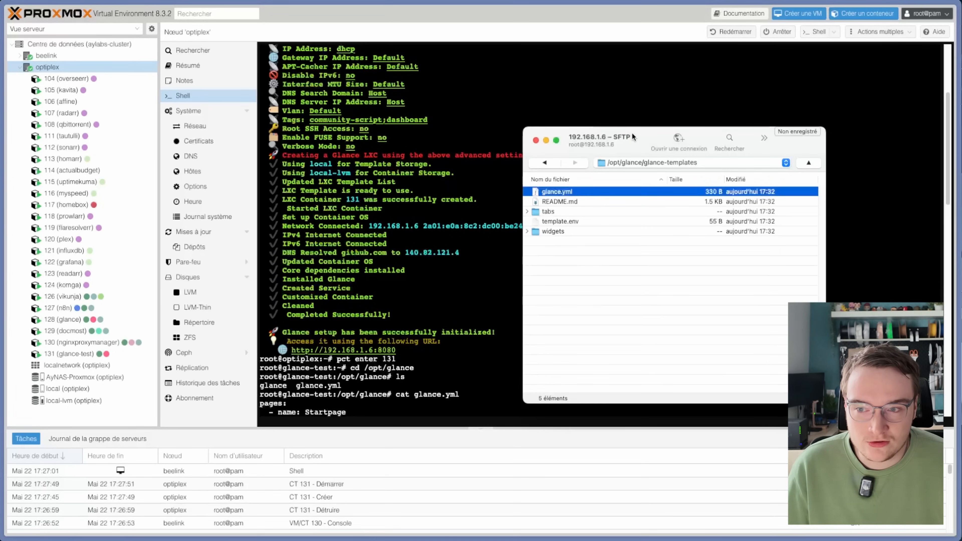
# Step: Back in Cyberduck, expand the widgets folder and open pihole.yml in VS Code
pyautogui.moveTo(631, 132); pyautogui.dragTo(574, 118)
pyautogui.click(586, 270)
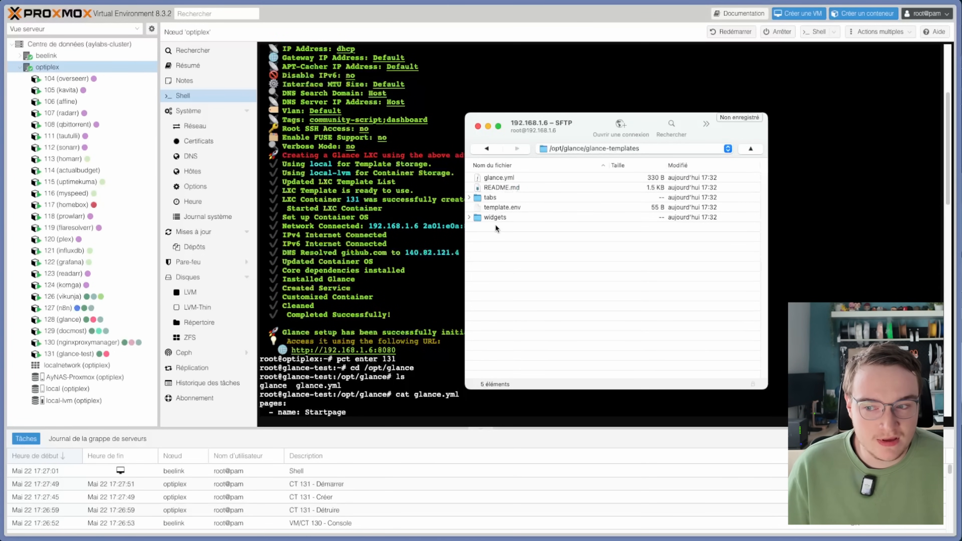
pyautogui.click(506, 208)
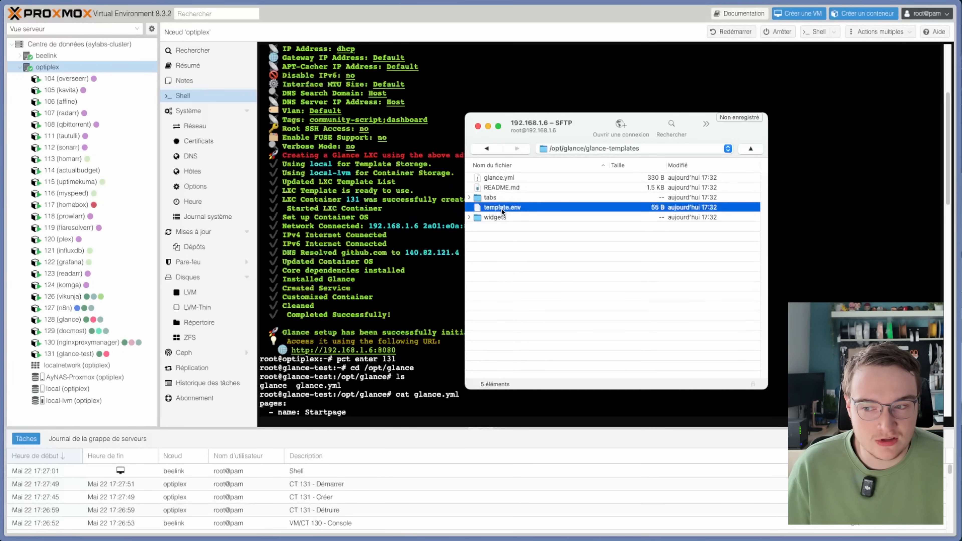
pyautogui.click(490, 216)
pyautogui.click(470, 218)
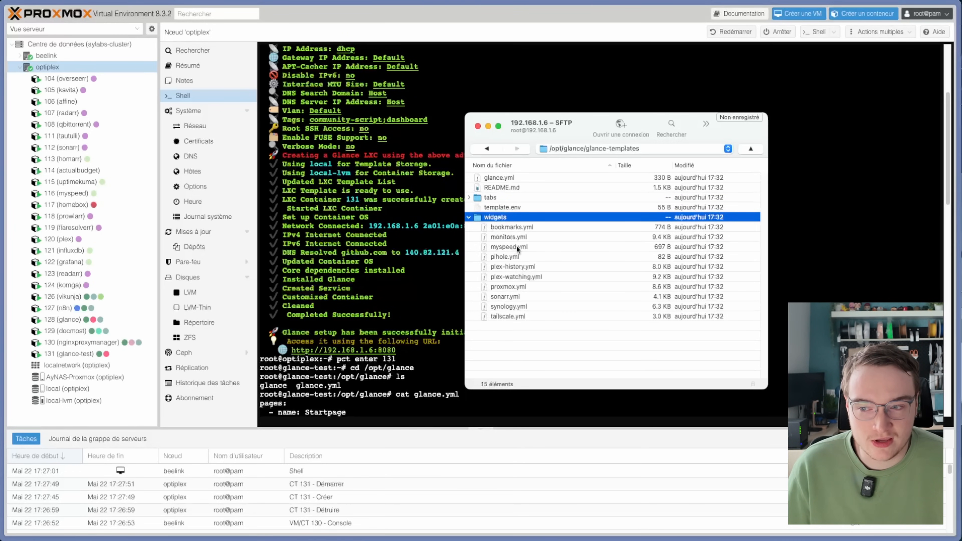
pyautogui.click(506, 246)
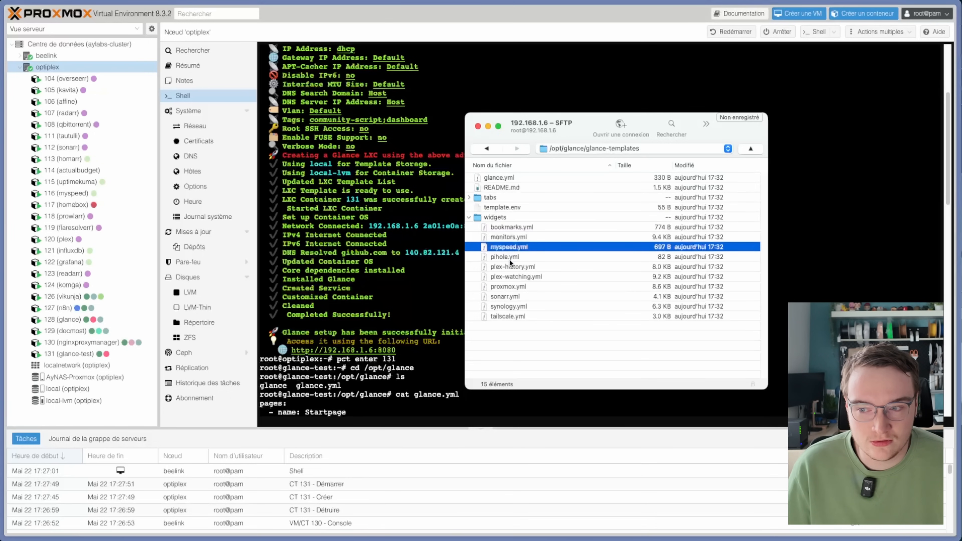
pyautogui.rightClick(510, 256)
pyautogui.moveTo(606, 276)
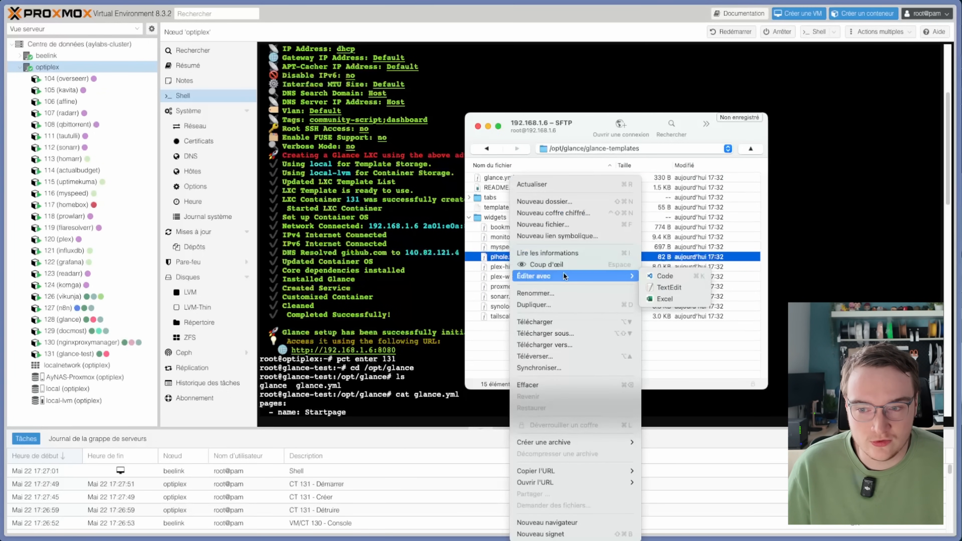
pyautogui.click(663, 279)
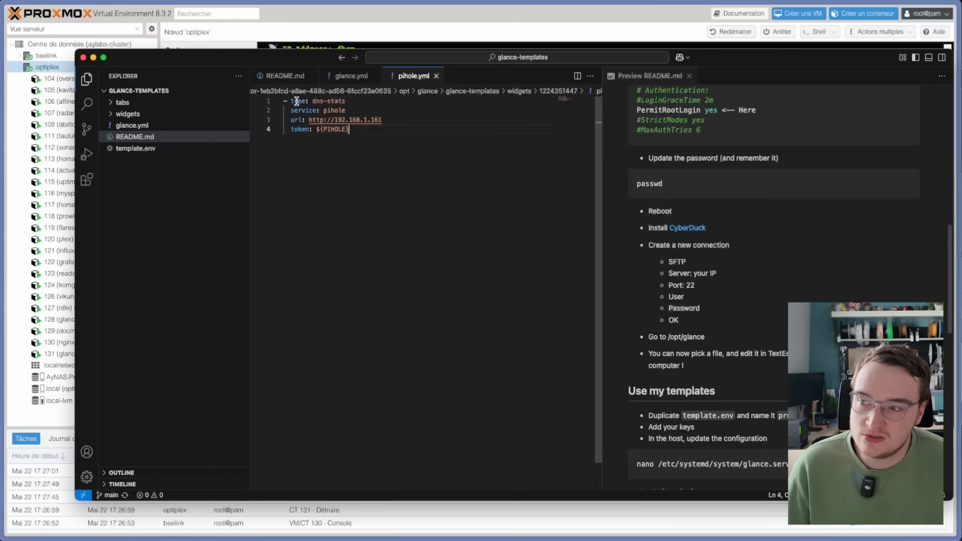
# Step: Examine the widget type and the PIHOLE token variable in pihole.yml
pyautogui.moveTo(290, 101); pyautogui.dragTo(353, 102)
pyautogui.click(354, 101)
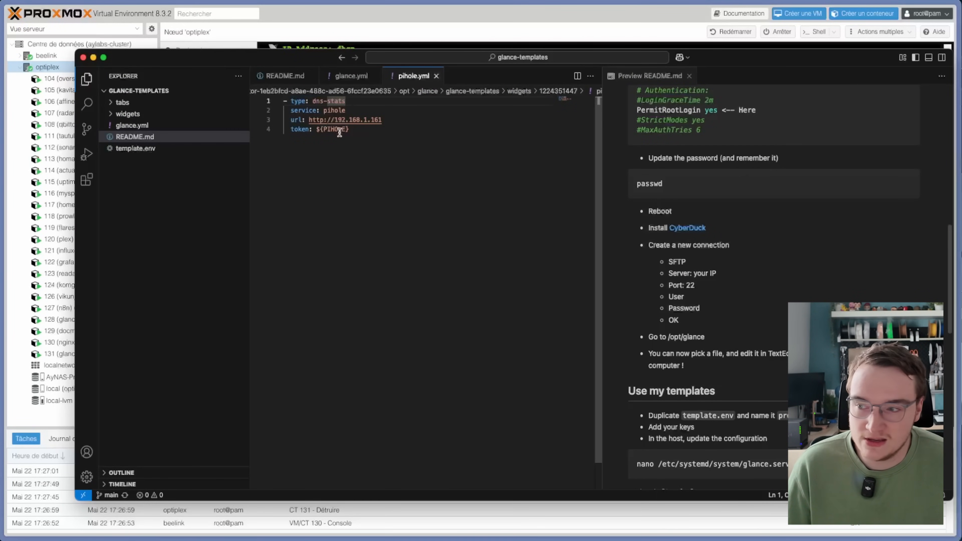
pyautogui.moveTo(291, 129); pyautogui.dragTo(370, 130)
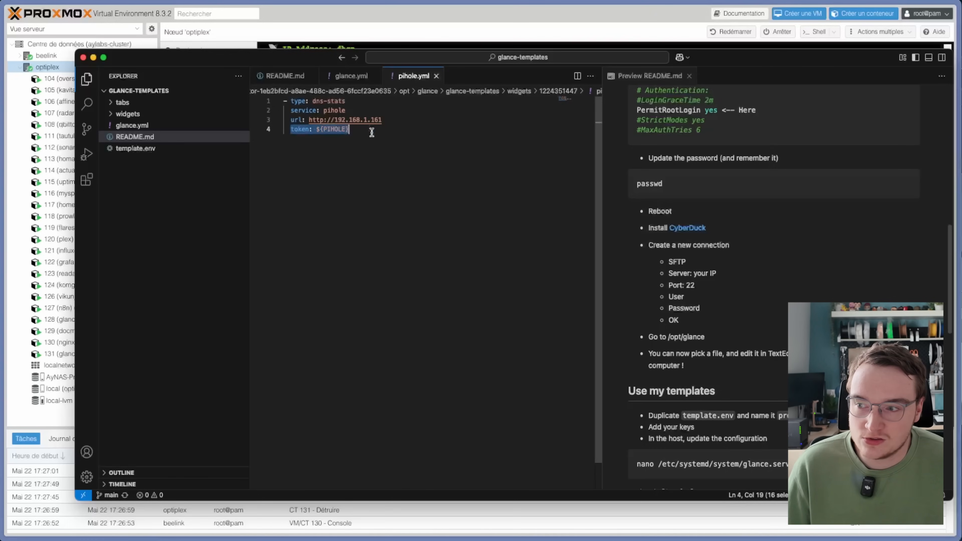
pyautogui.doubleClick(329, 130)
pyautogui.click(348, 130)
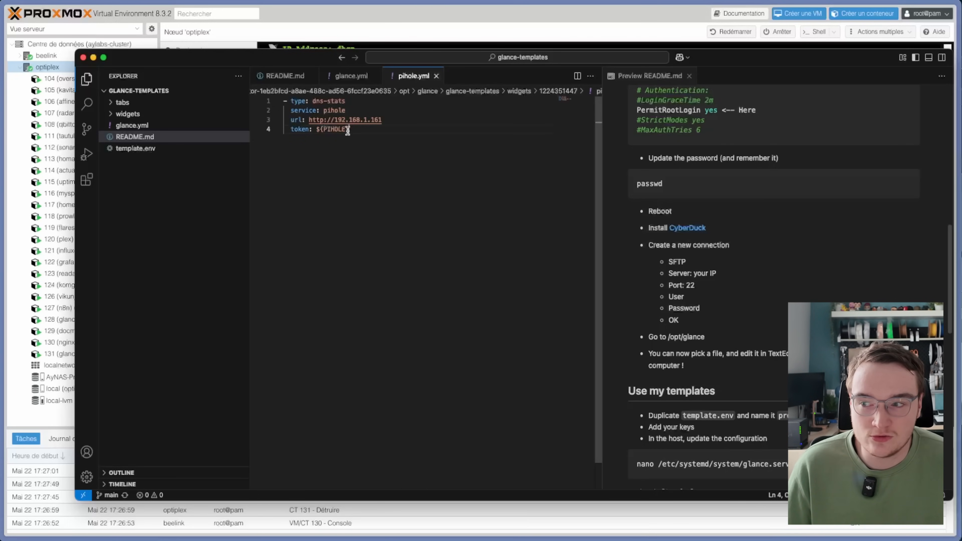
pyautogui.moveTo(294, 62); pyautogui.dragTo(289, 55)
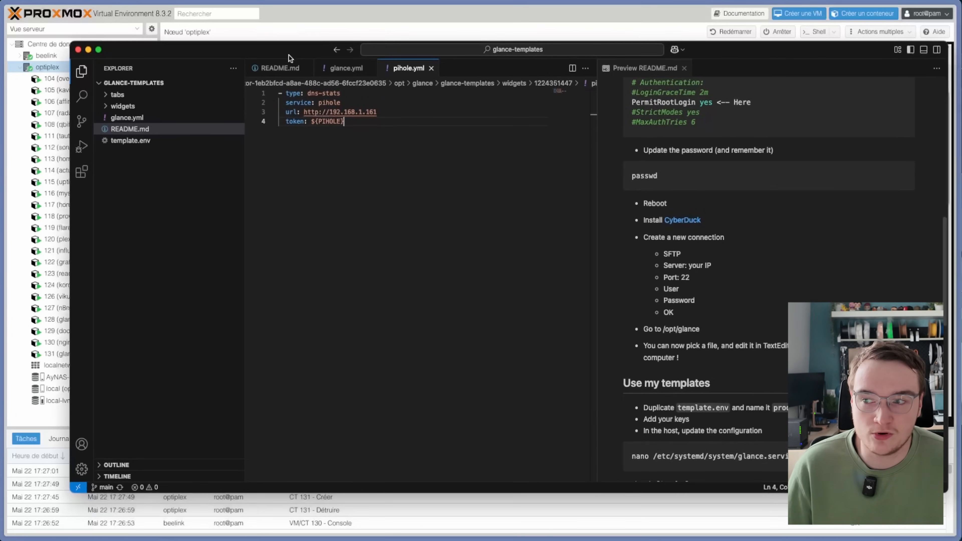
pyautogui.moveTo(319, 122); pyautogui.dragTo(338, 123)
pyautogui.click(360, 125)
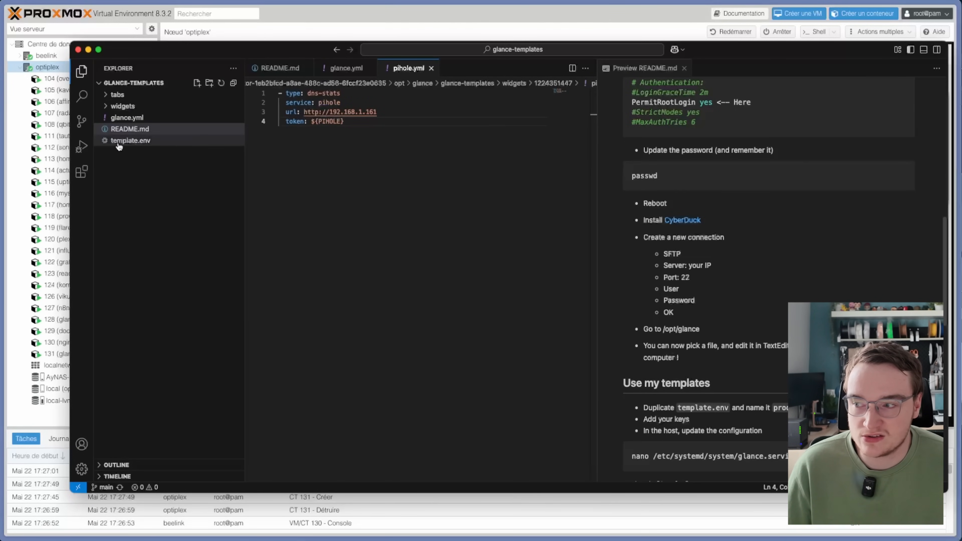
# Step: Open template.env from the project files and examine its list of token variables
pyautogui.click(129, 144)
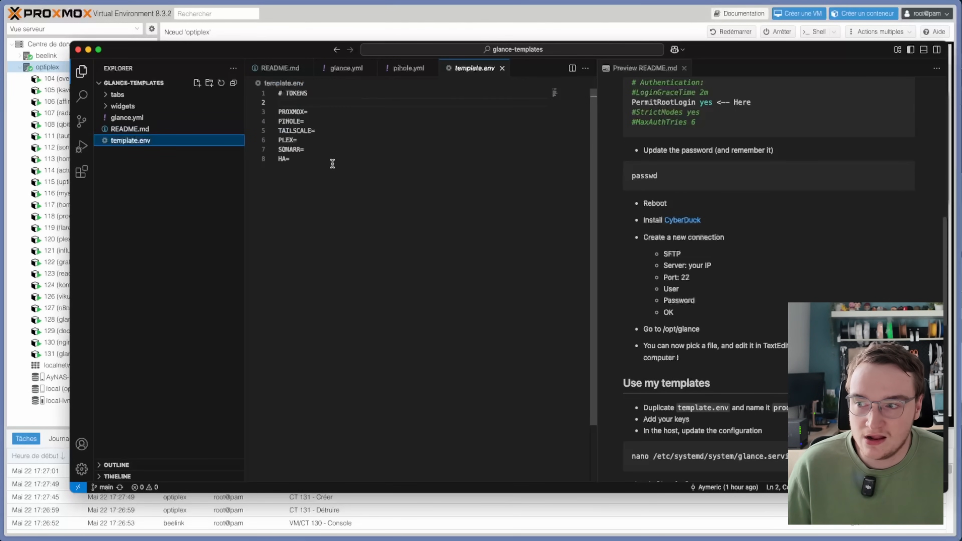
pyautogui.moveTo(333, 160); pyautogui.dragTo(254, 81)
pyautogui.click(316, 150)
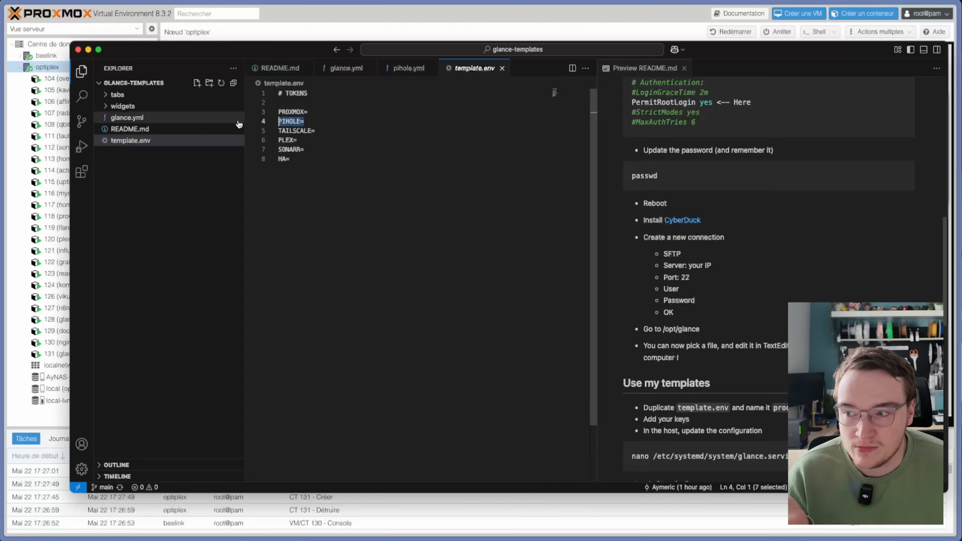
pyautogui.moveTo(318, 121); pyautogui.dragTo(279, 112)
pyautogui.click(299, 159)
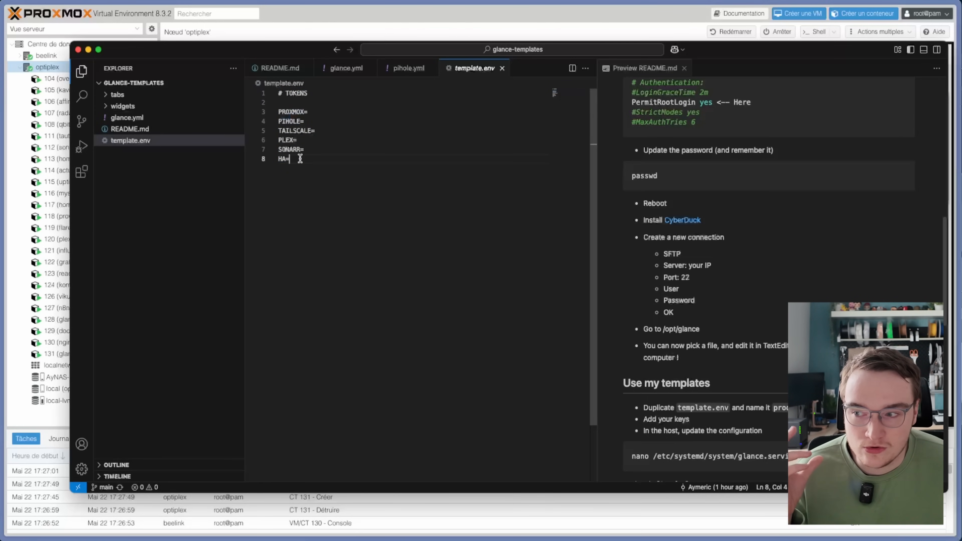
pyautogui.moveTo(300, 159); pyautogui.dragTo(254, 115)
pyautogui.click(328, 152)
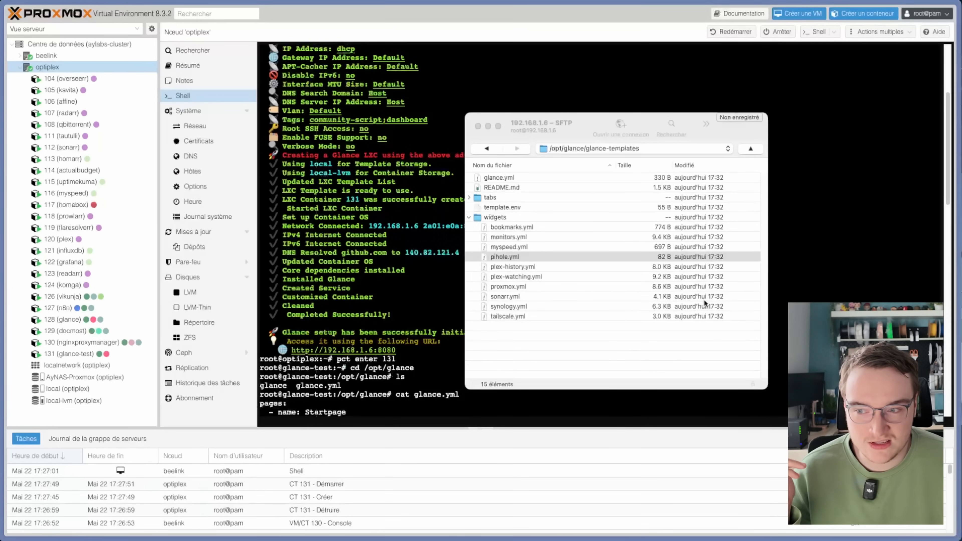
# Step: Switch to Cyberduck, collapse the widgets folder and rename template.env to prod.env
pyautogui.click(618, 340)
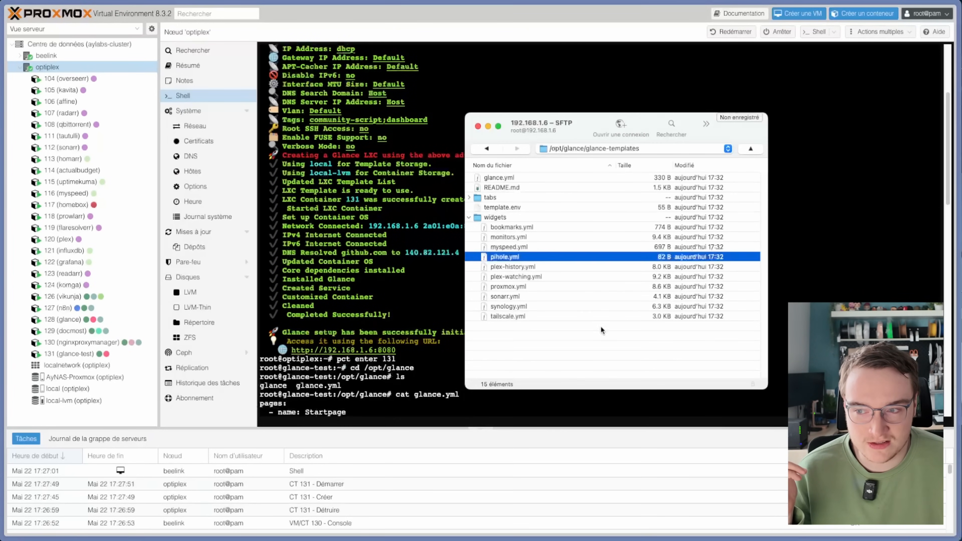
pyautogui.click(469, 217)
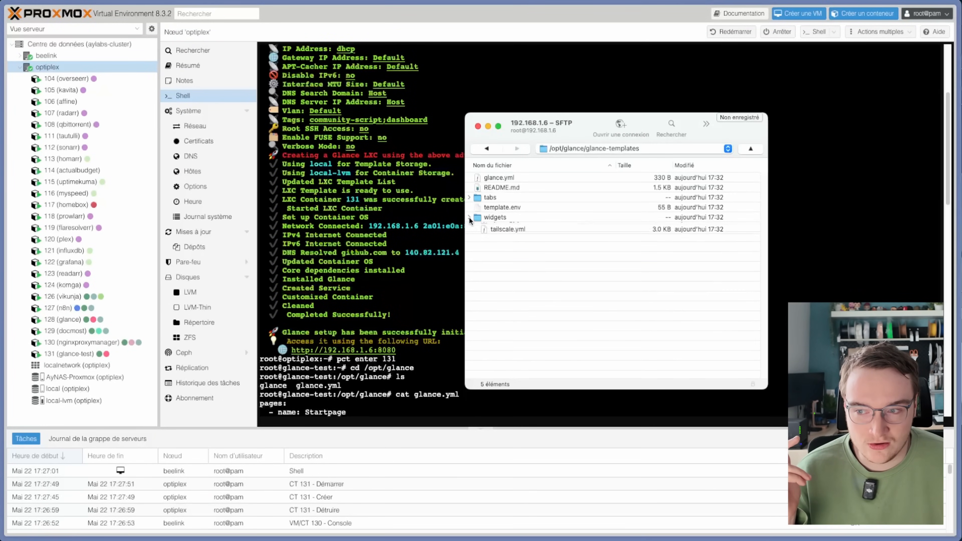
pyautogui.click(494, 209)
pyautogui.rightClick(494, 208)
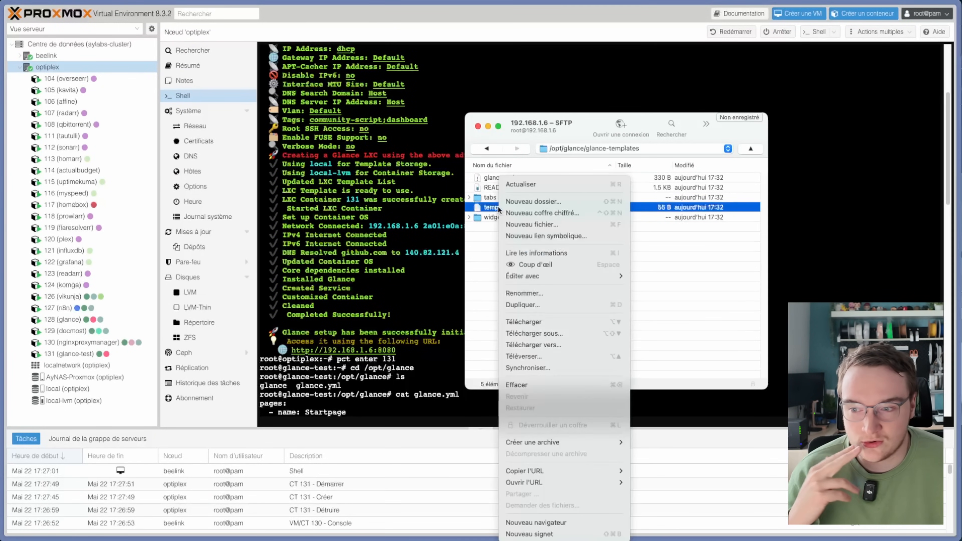
pyautogui.click(535, 295)
pyautogui.press('BackSpace')
pyautogui.press('Return')
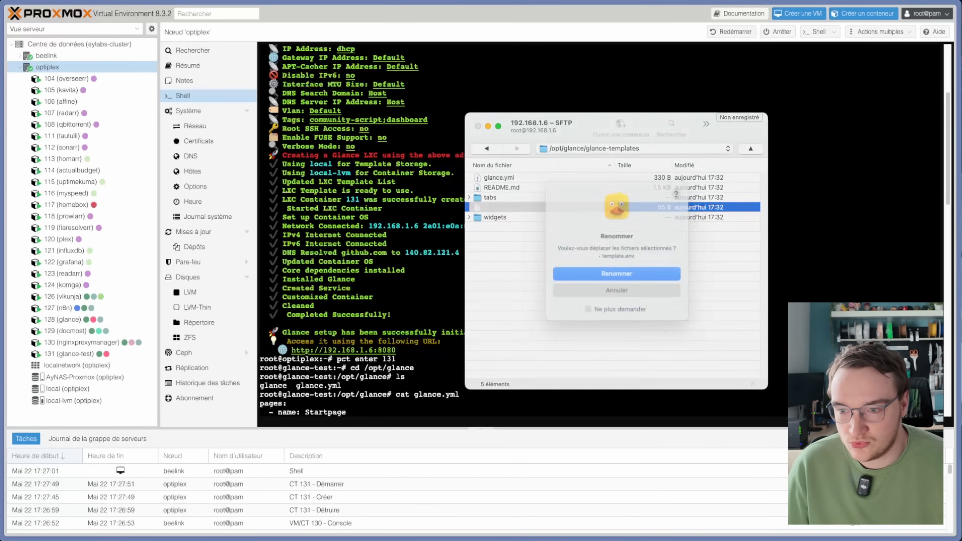
pyautogui.click(590, 274)
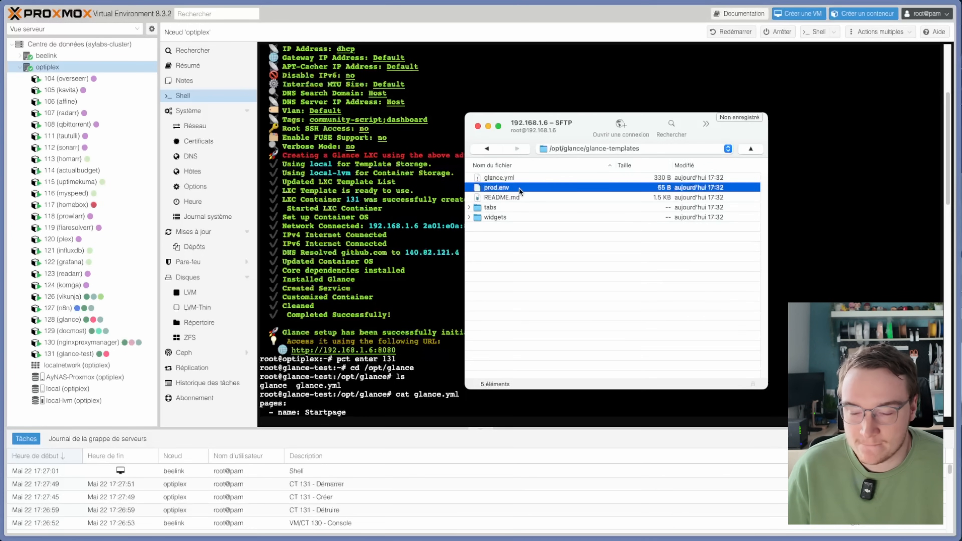
# Step: Open the remote prod.env in TextEdit to view its token entries, then close it without editing
pyautogui.moveTo(961, 55); pyautogui.dragTo(961, 76)
pyautogui.rightClick(525, 186)
pyautogui.moveTo(582, 276)
pyautogui.click(689, 275)
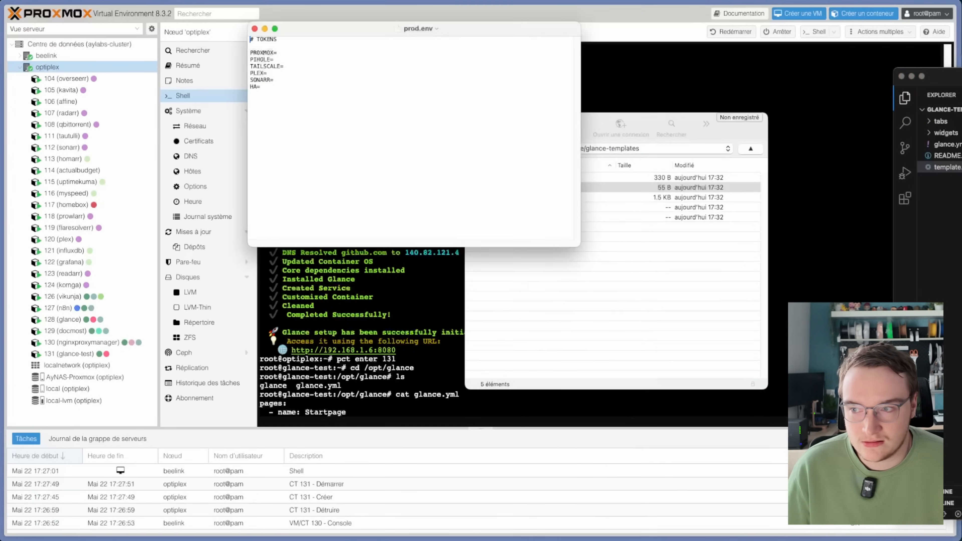
pyautogui.press('super+w')
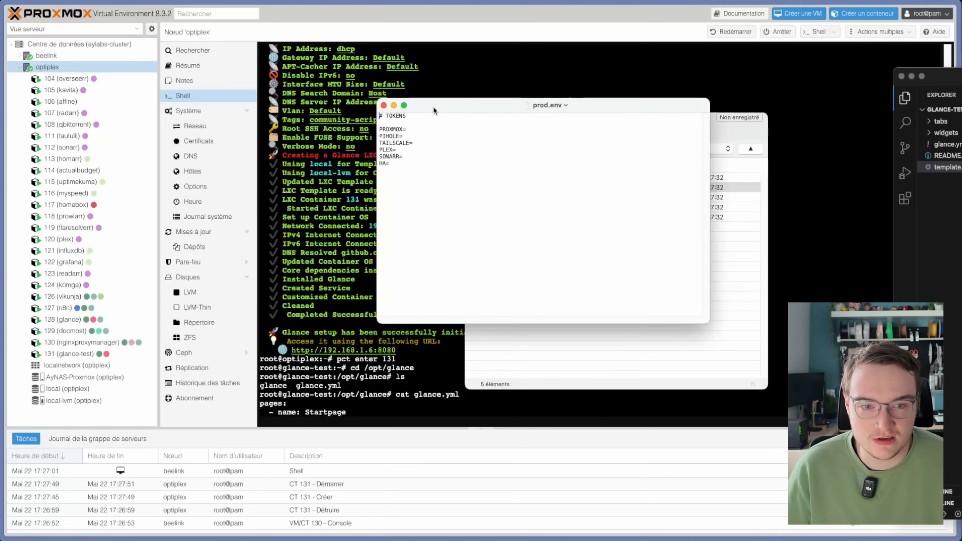
pyautogui.click(522, 239)
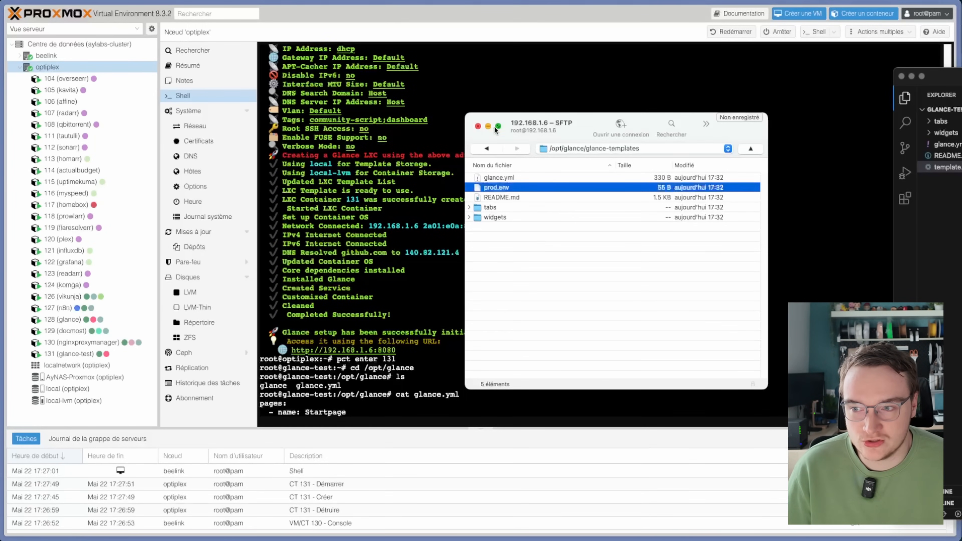
# Step: Look over prod.env and glance.yml in the SFTP listing of glance-templates and return to the optiplex shell
pyautogui.click(620, 125)
pyautogui.press('Return')
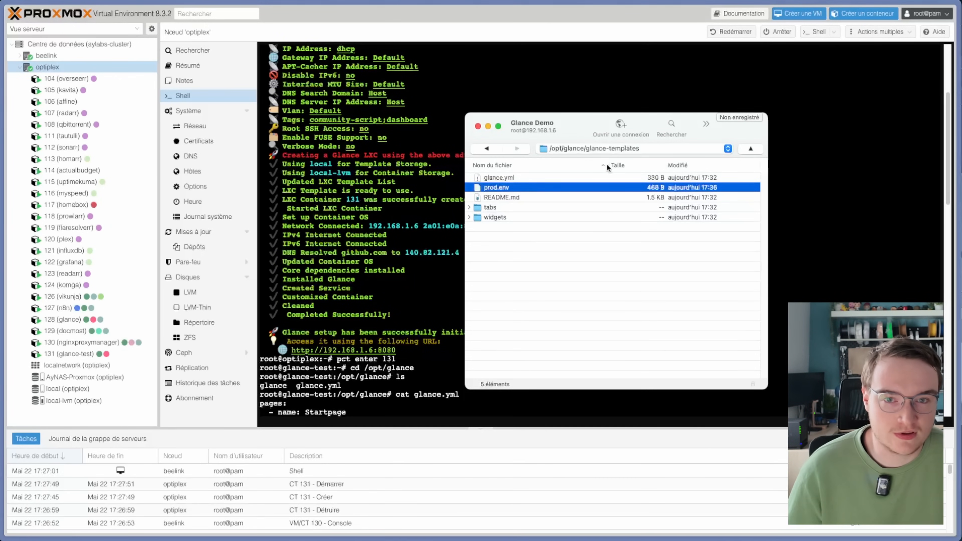
pyautogui.click(858, 171)
pyautogui.moveTo(956, 528)
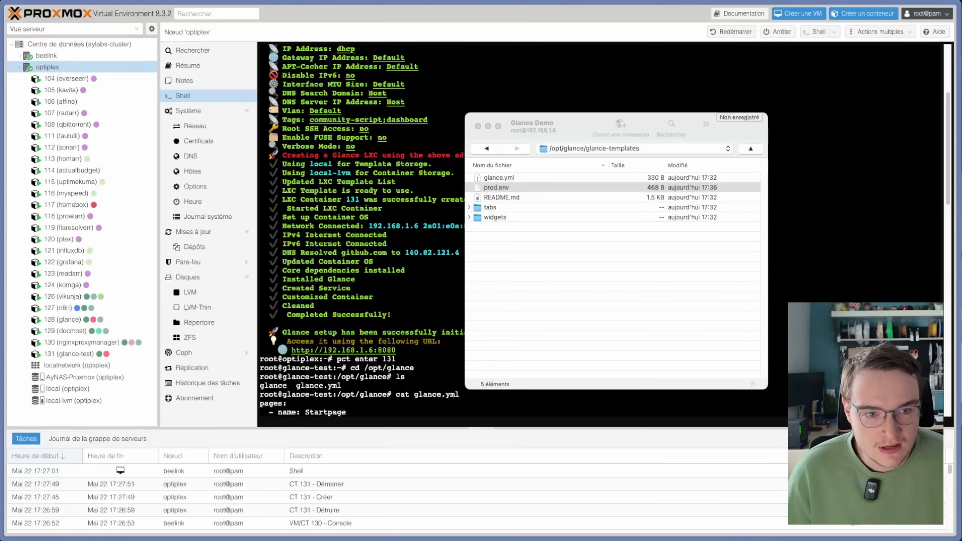
pyautogui.click(515, 184)
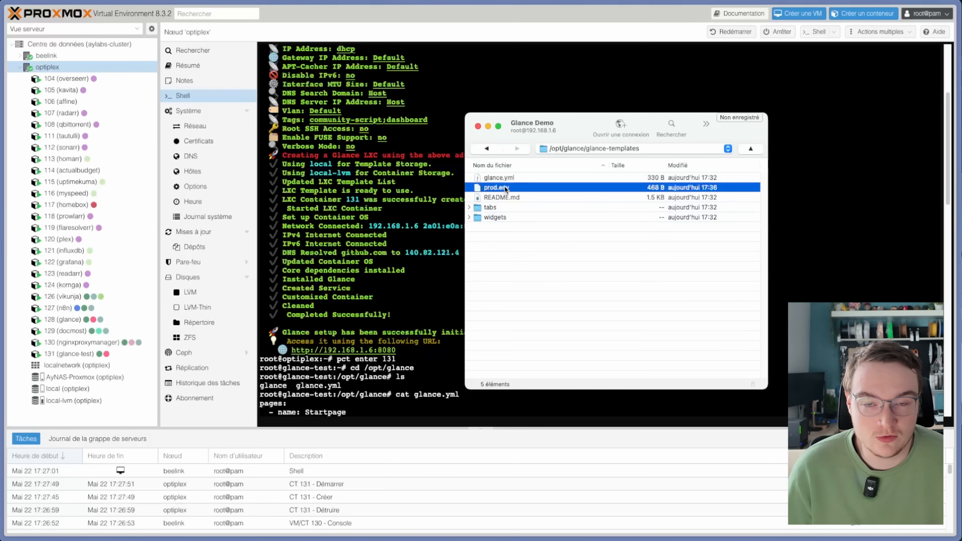
pyautogui.click(506, 177)
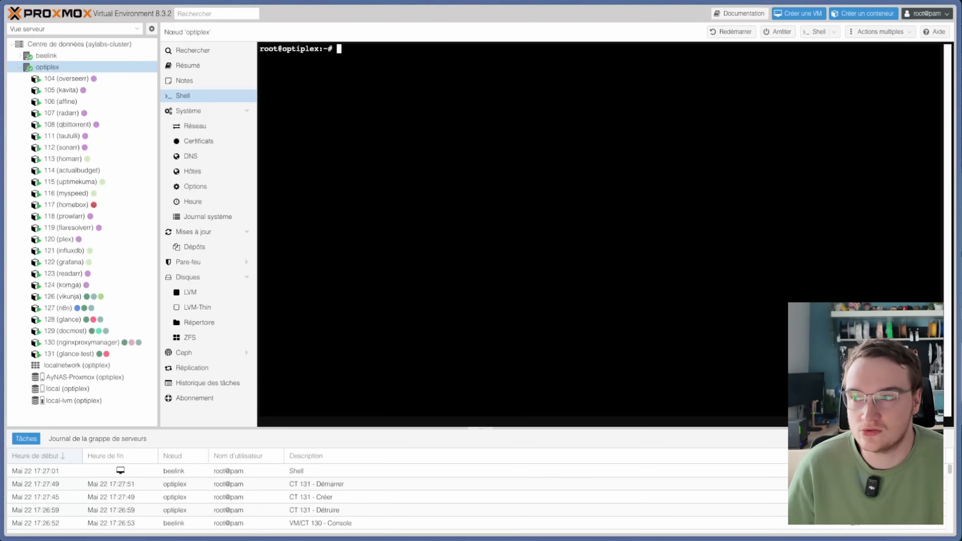
pyautogui.press('super+Tab')
pyautogui.click(698, 163)
pyautogui.write('n')
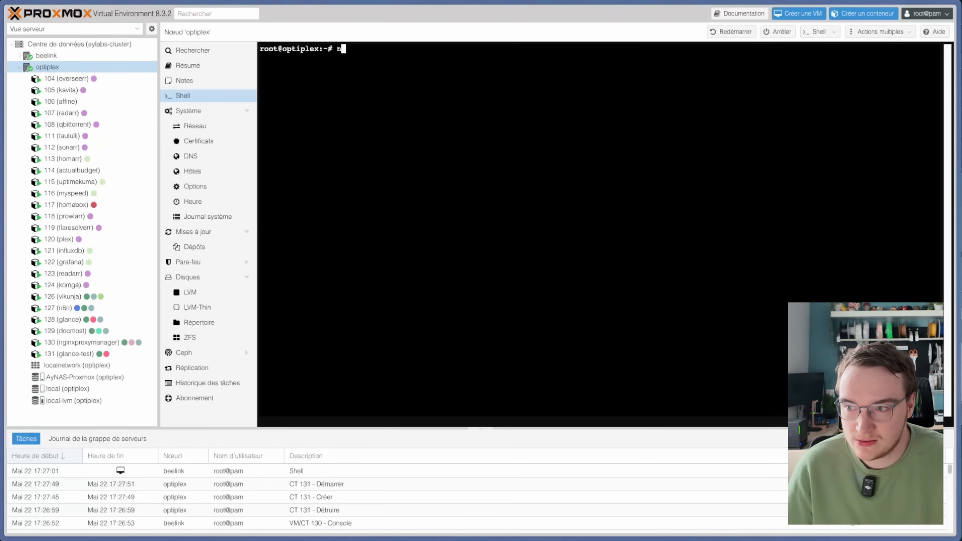
pyautogui.write('ano /')
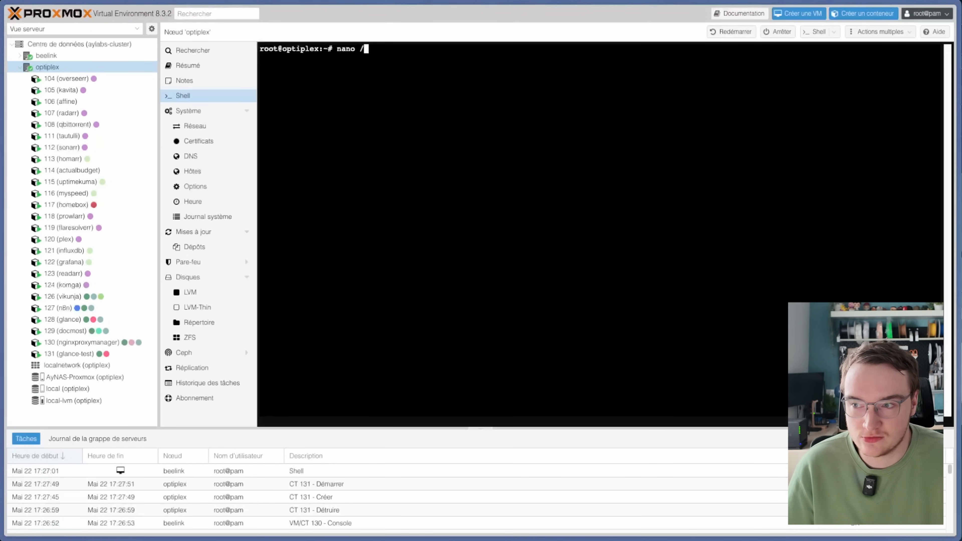
pyautogui.write('etc/syste')
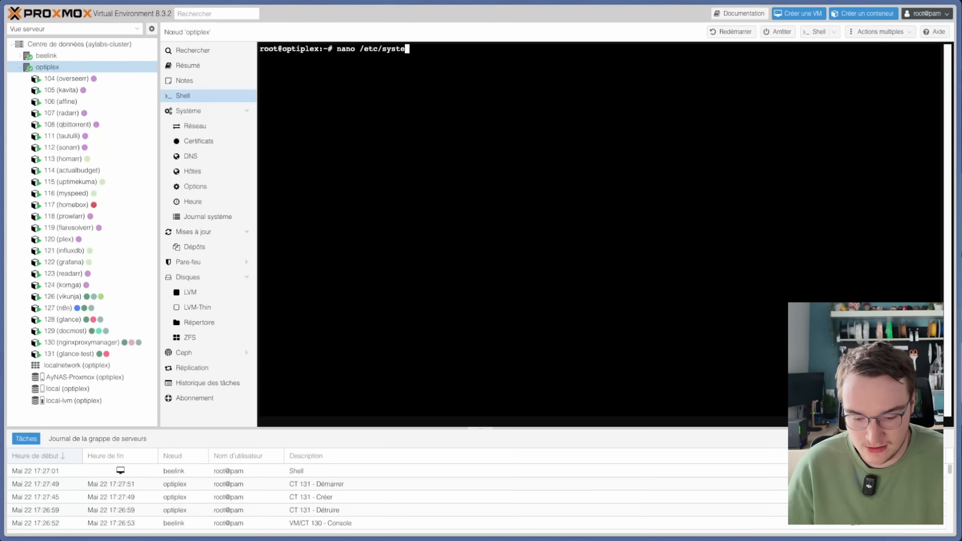
pyautogui.write('md/system/glanc')
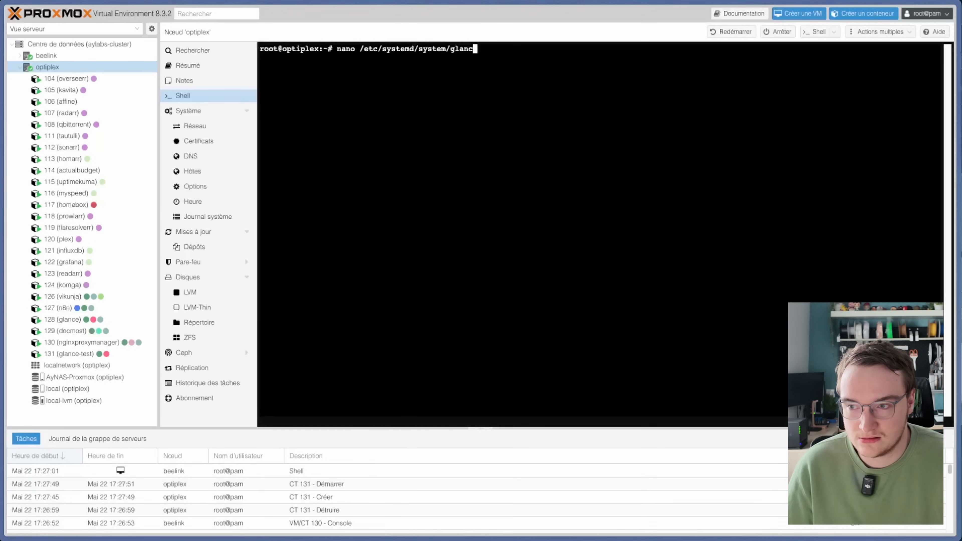
pyautogui.write('e')
pyautogui.write('.service')
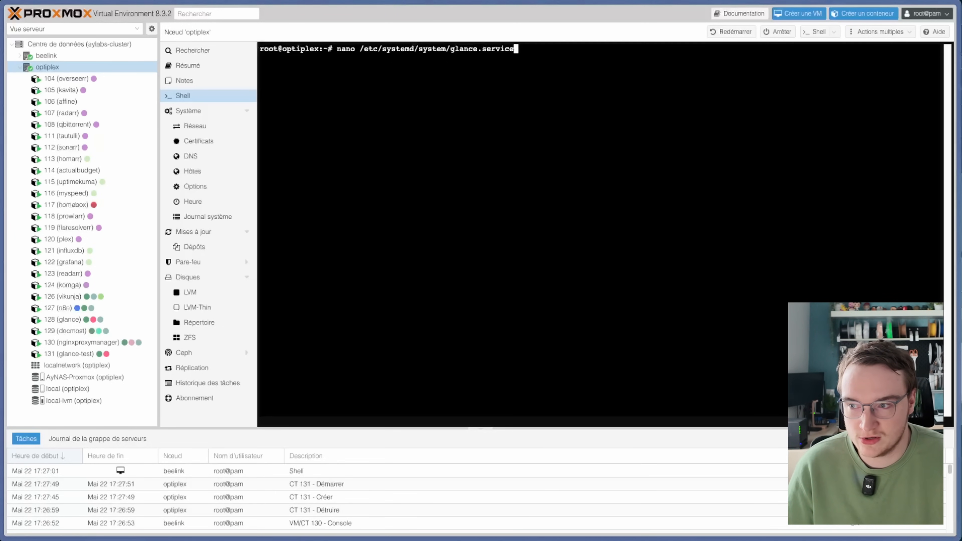
pyautogui.hotkey('ctrl', 'c')
# Step: Enter container 131 with pct and open /etc/systemd/system/glance.service in nano
pyautogui.write('pct en')
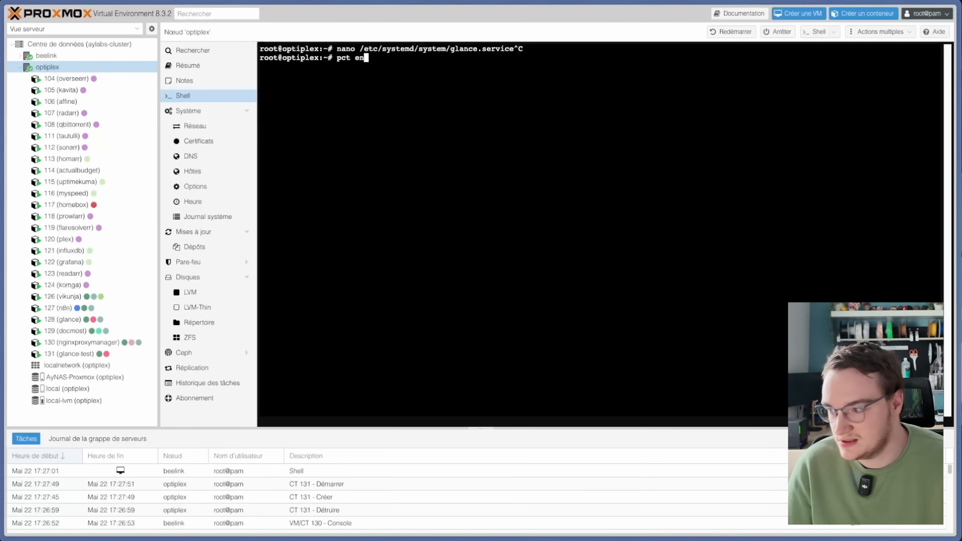
pyautogui.write('ter 131')
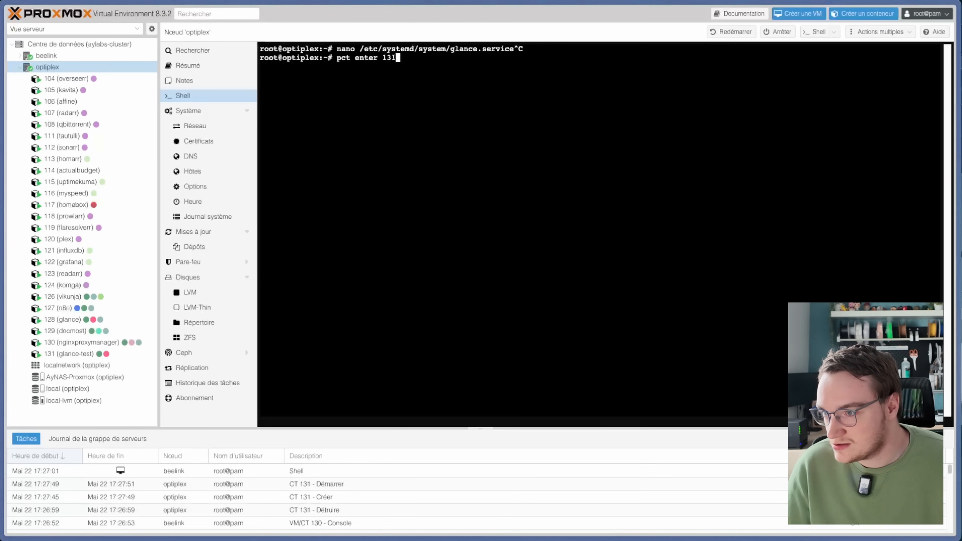
pyautogui.press('Return')
pyautogui.write('nan')
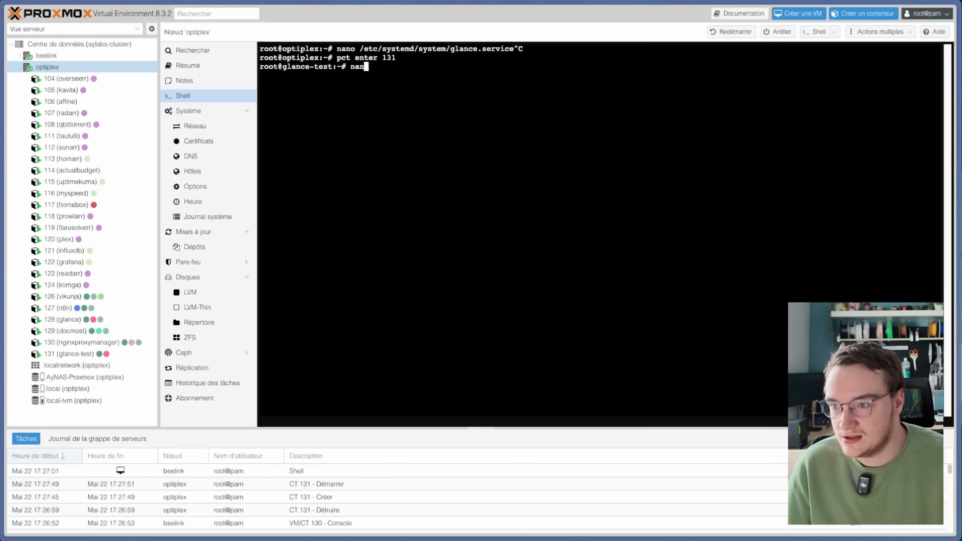
pyautogui.write('o /etc/systemd/')
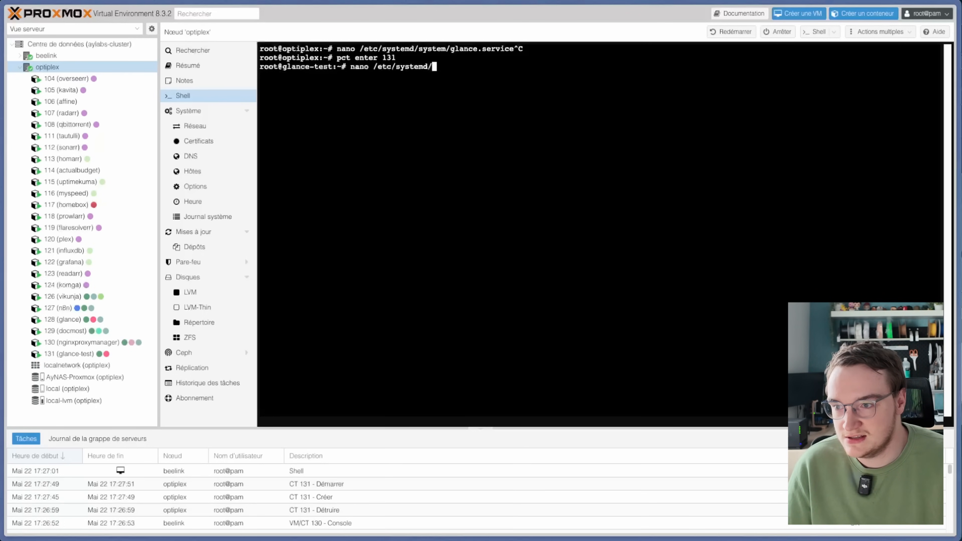
pyautogui.write('system/glance.service')
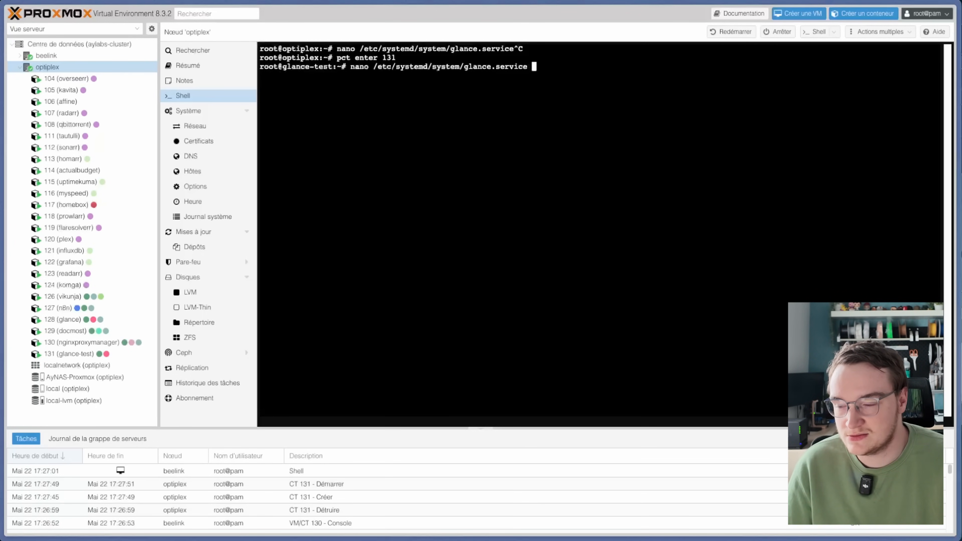
pyautogui.press('Return')
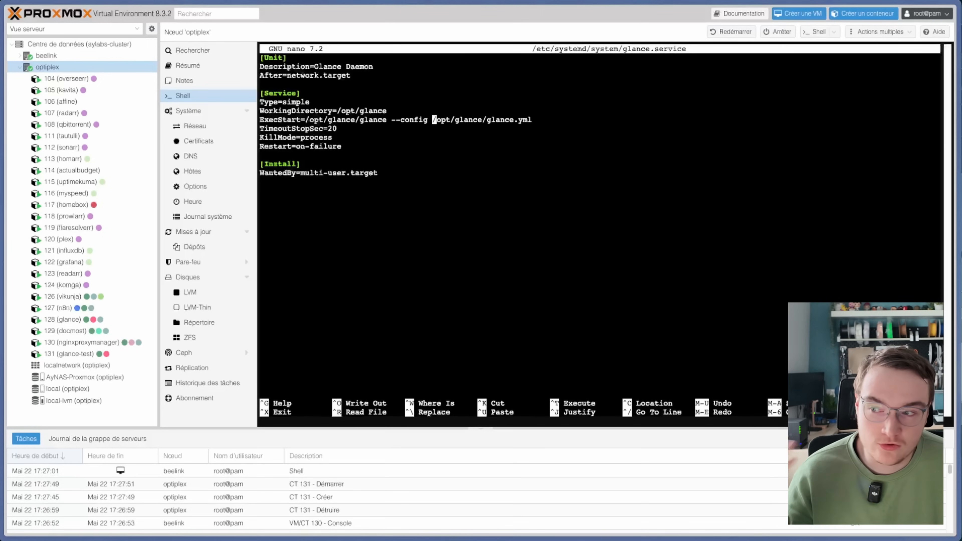
# Step: Change the --config path in the ExecStart line to /opt/glance/glance-templates/glance.yml
pyautogui.press('Left')
pyautogui.press('Left')
pyautogui.press('Left')
pyautogui.press('Left')
pyautogui.press('Left')
pyautogui.press('Left')
pyautogui.press('Left')
pyautogui.press('Left')
pyautogui.press('Left')
pyautogui.press('Right')
pyautogui.press('Right')
pyautogui.press('Right')
pyautogui.press('Right')
pyautogui.press('Right')
pyautogui.press('Right')
pyautogui.press('Right')
pyautogui.press('Right')
pyautogui.press('Right')
pyautogui.press('Right')
pyautogui.press('Right')
pyautogui.press('Right')
pyautogui.press('Right')
pyautogui.press('Right')
pyautogui.press('Right')
pyautogui.press('Right')
pyautogui.press('Right')
pyautogui.press('Right')
pyautogui.press('Right')
pyautogui.press('Right')
pyautogui.press('Right')
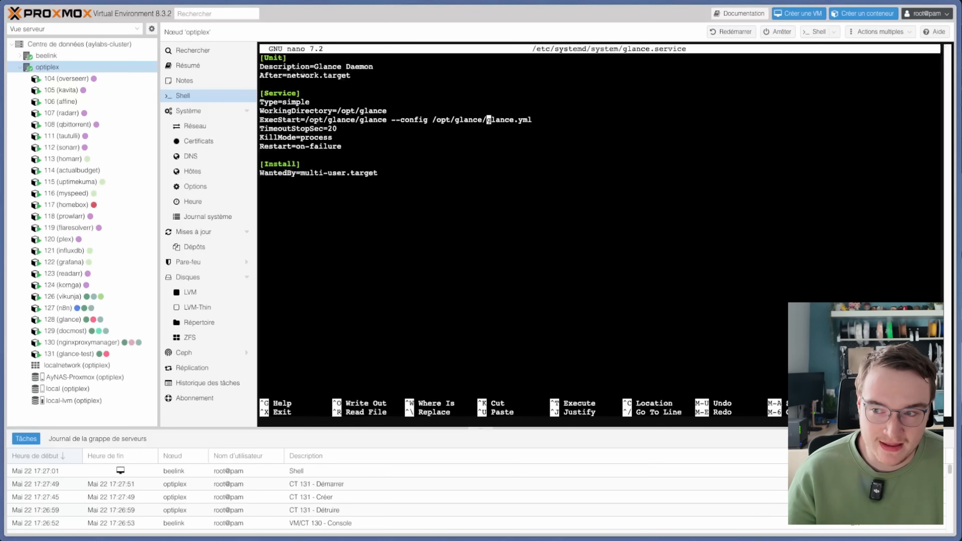
pyautogui.write('glance-template')
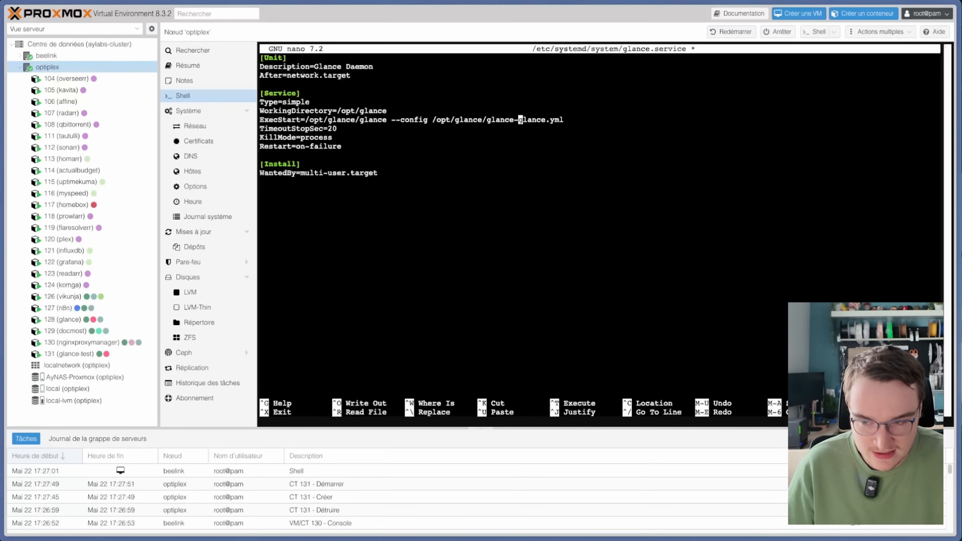
pyautogui.write('/')
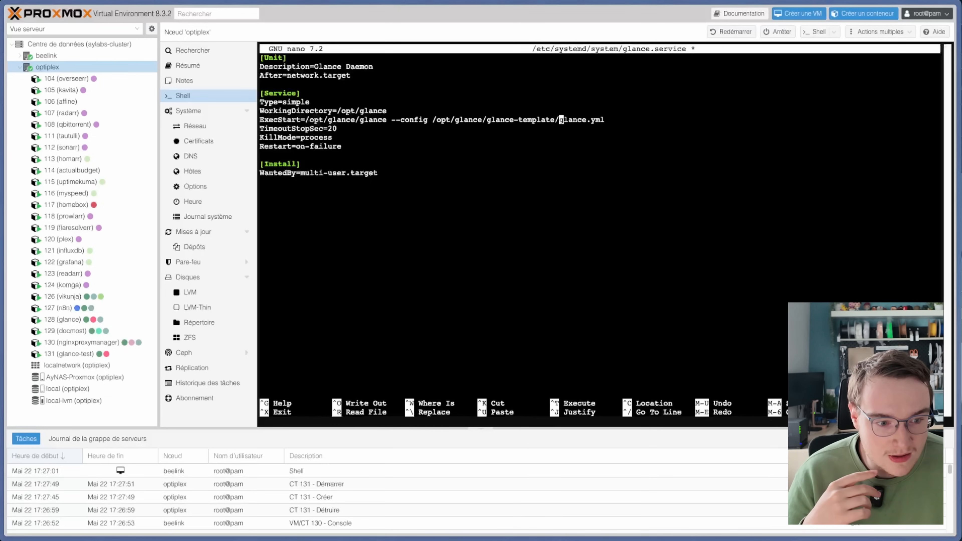
pyautogui.press('Left')
pyautogui.write('s')
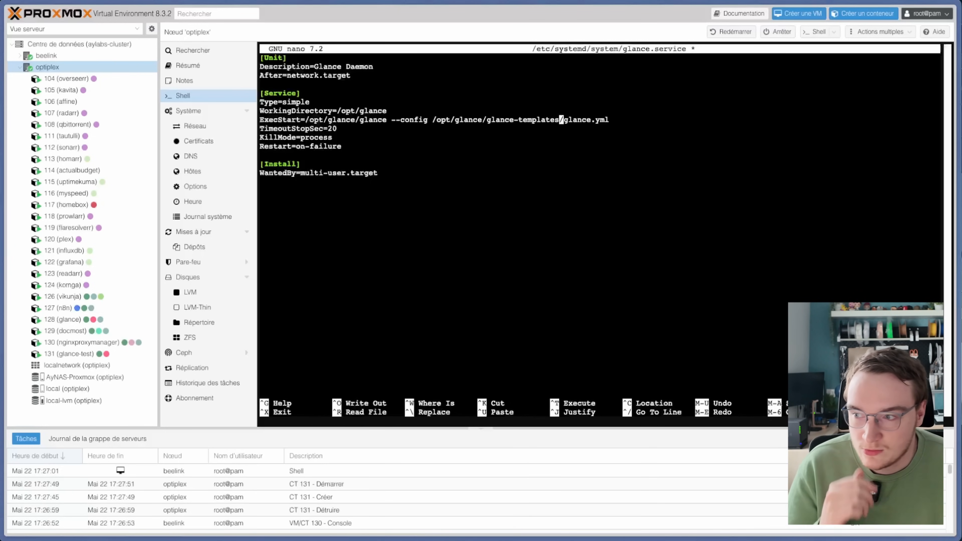
# Step: Add EnvironmentFile=/opt/glance/glance-templates/prod.env below the Restart line in the [Service] section, save the file and exit nano
pyautogui.press('Down')
pyautogui.press('Down')
pyautogui.press('Down')
pyautogui.press('Return')
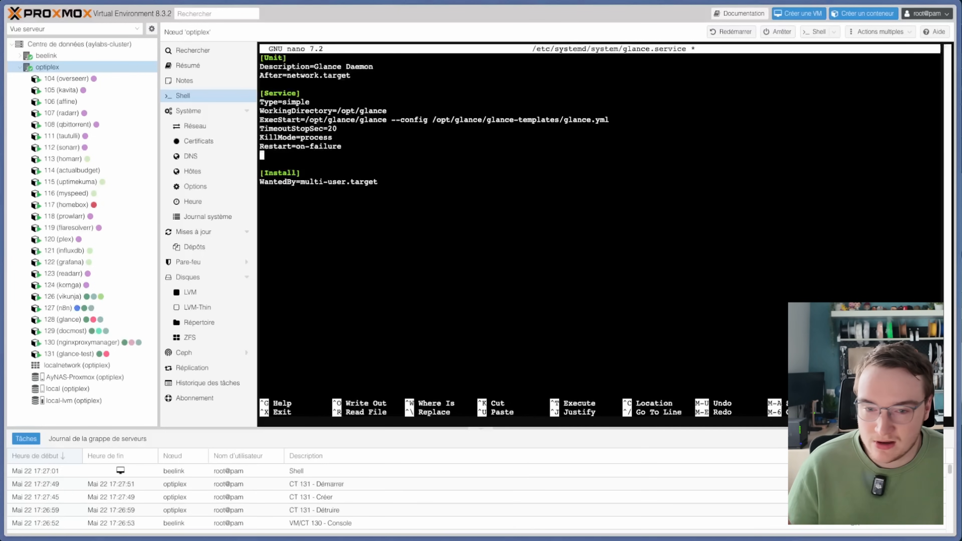
pyautogui.write('Envir')
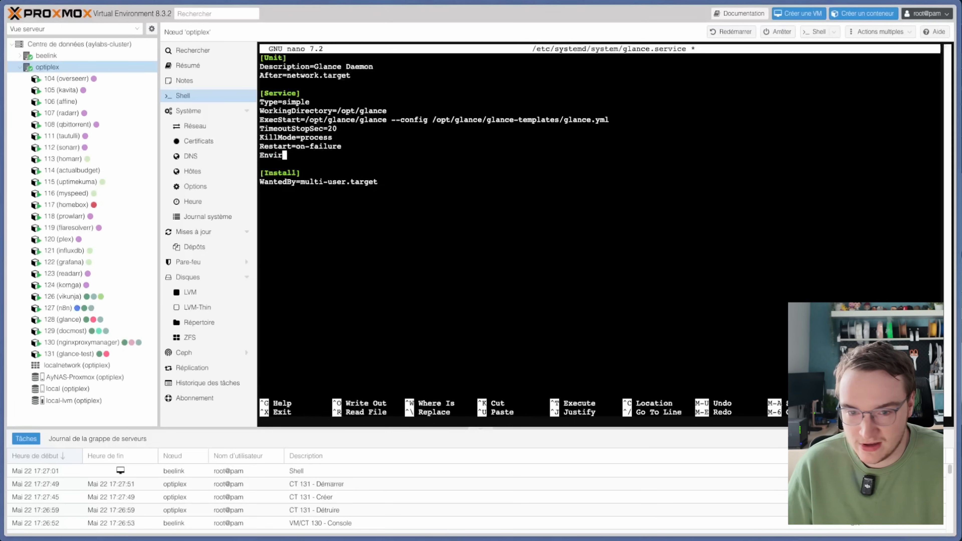
pyautogui.write('onment')
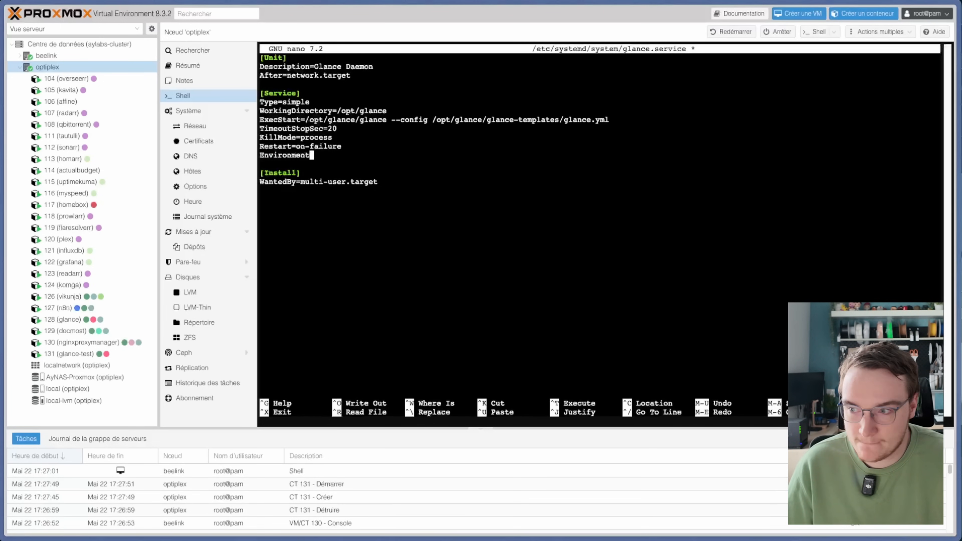
pyautogui.write('File=/opt/')
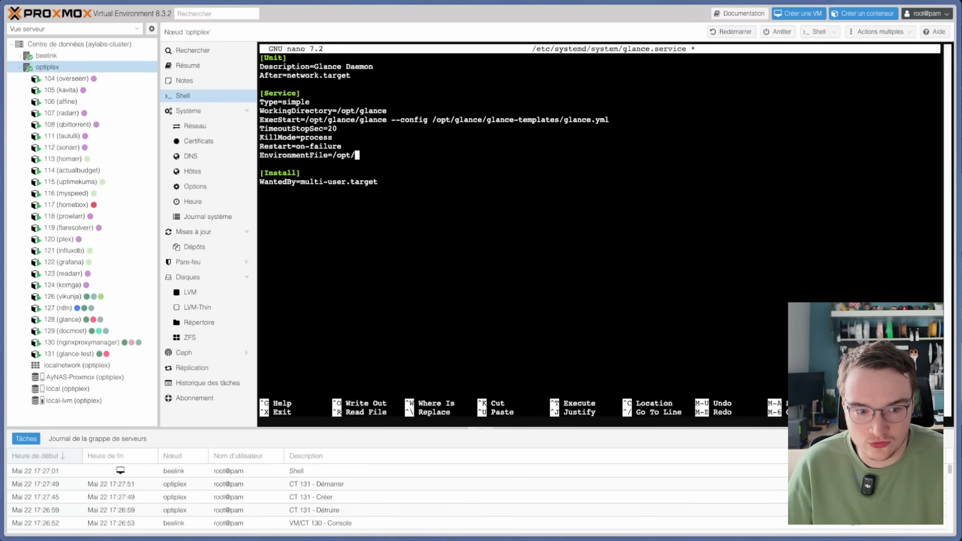
pyautogui.write('glance/glance-templates')
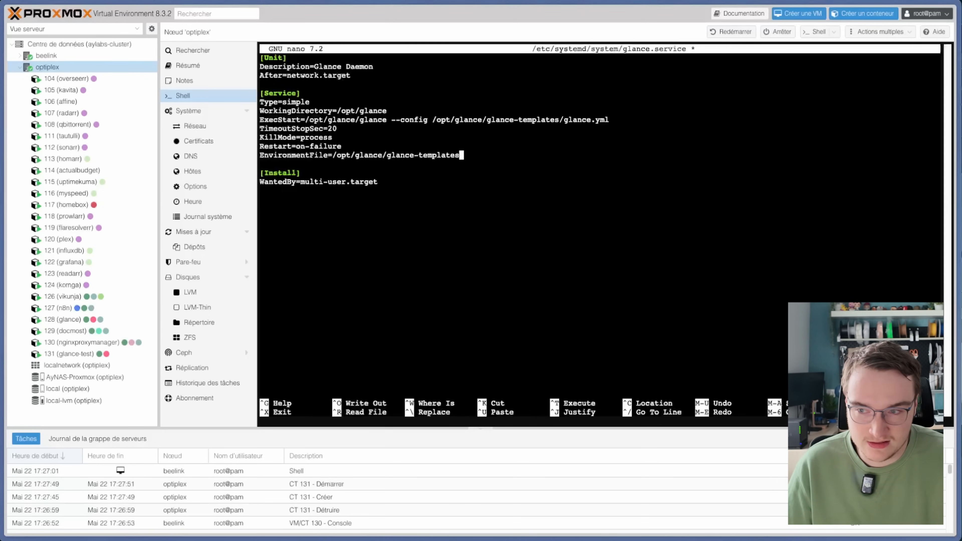
pyautogui.write('/prod.env')
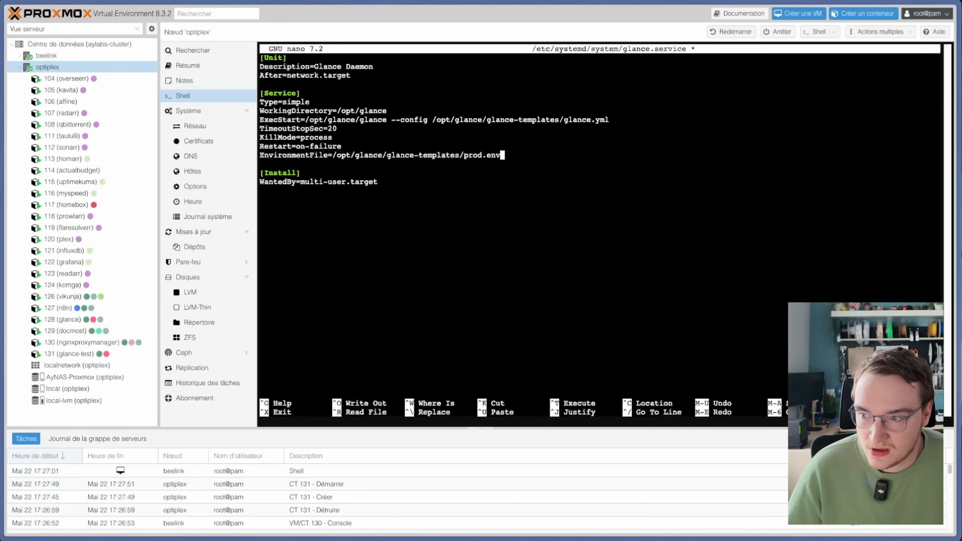
pyautogui.hotkey('ctrl', 's')
pyautogui.hotkey('ctrl', 'x')
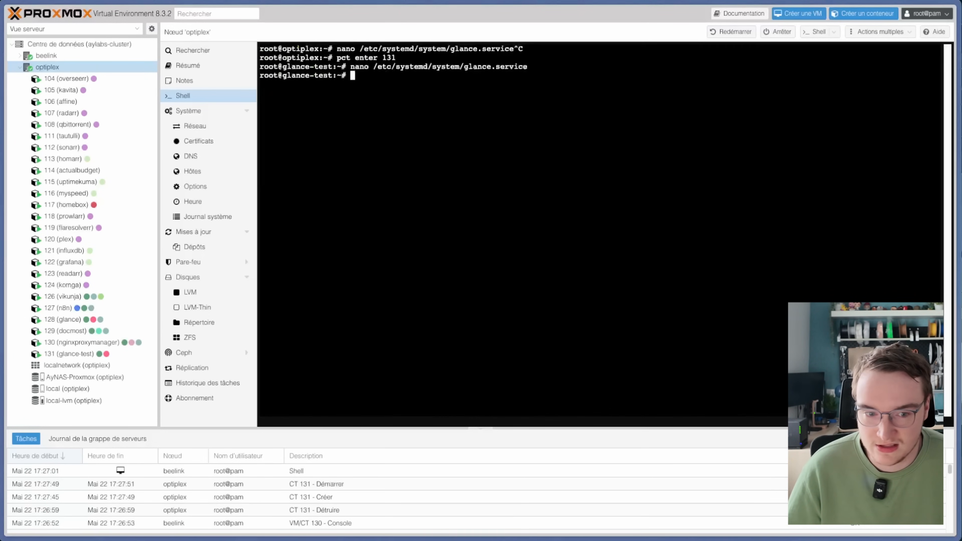
# Step: Reload the systemd daemon configuration and restart the glance service
pyautogui.write('systemc')
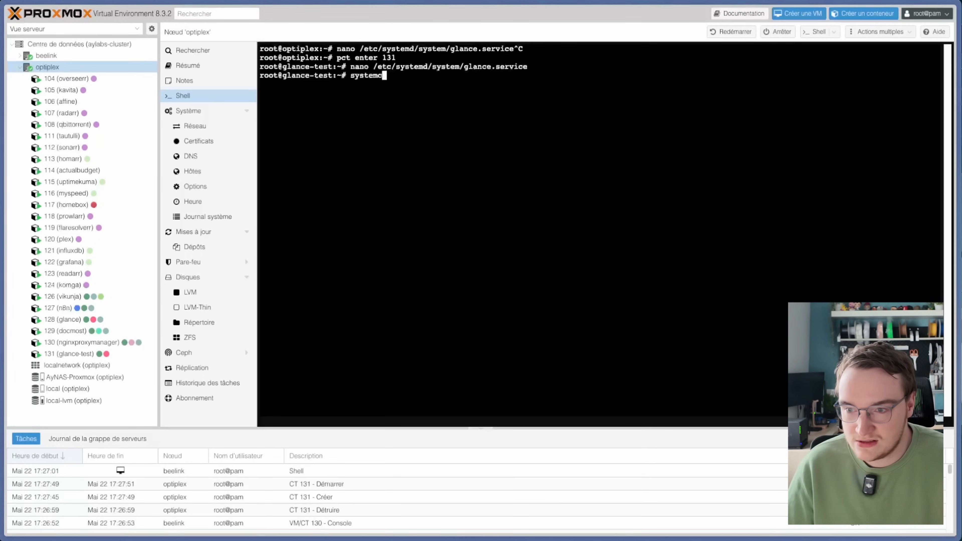
pyautogui.write('tl daem')
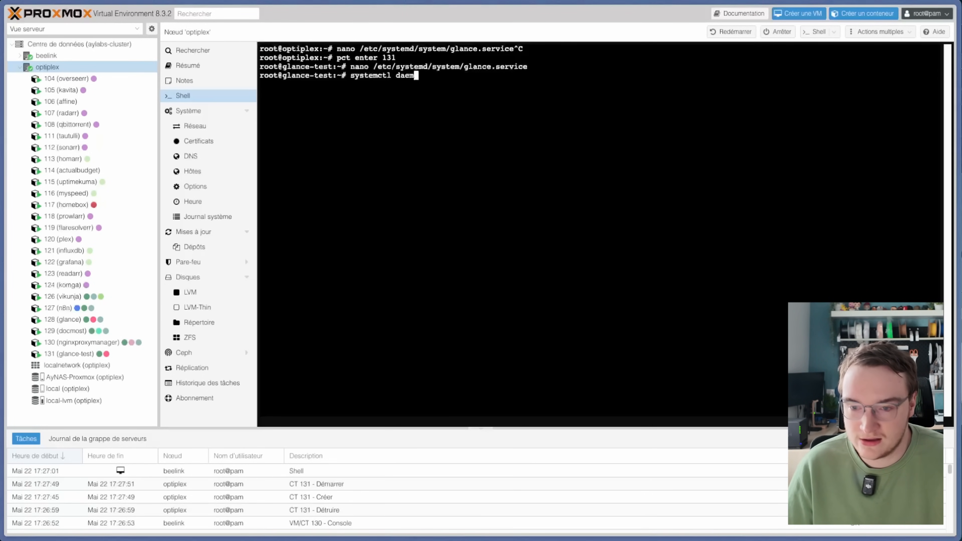
pyautogui.write('on-reload')
pyautogui.press('Return')
pyautogui.write('s')
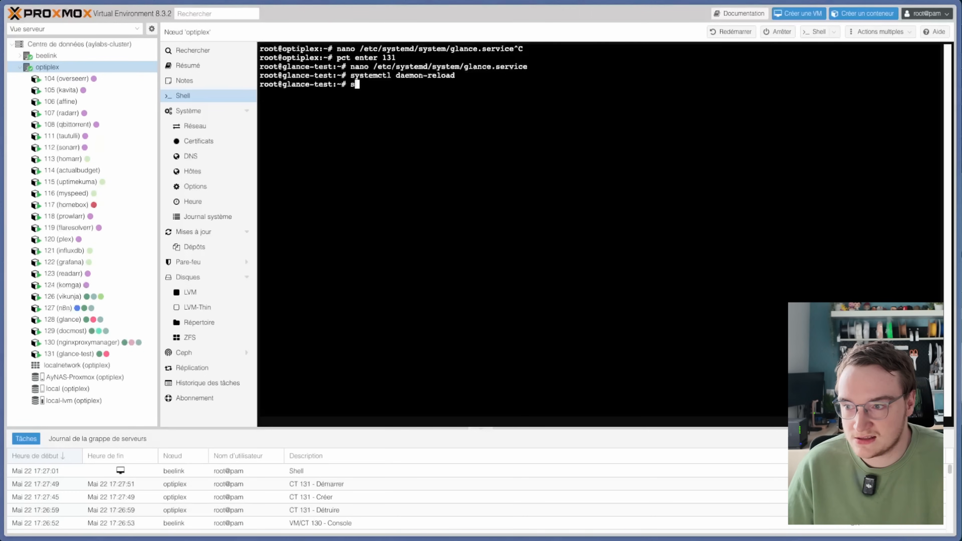
pyautogui.write('ystemctl restart ')
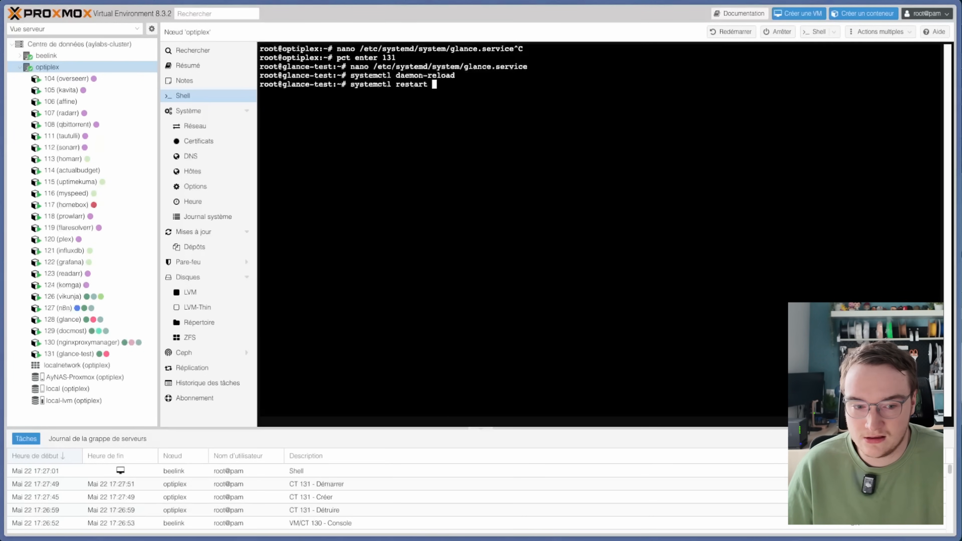
pyautogui.write('glance')
pyautogui.press('Return')
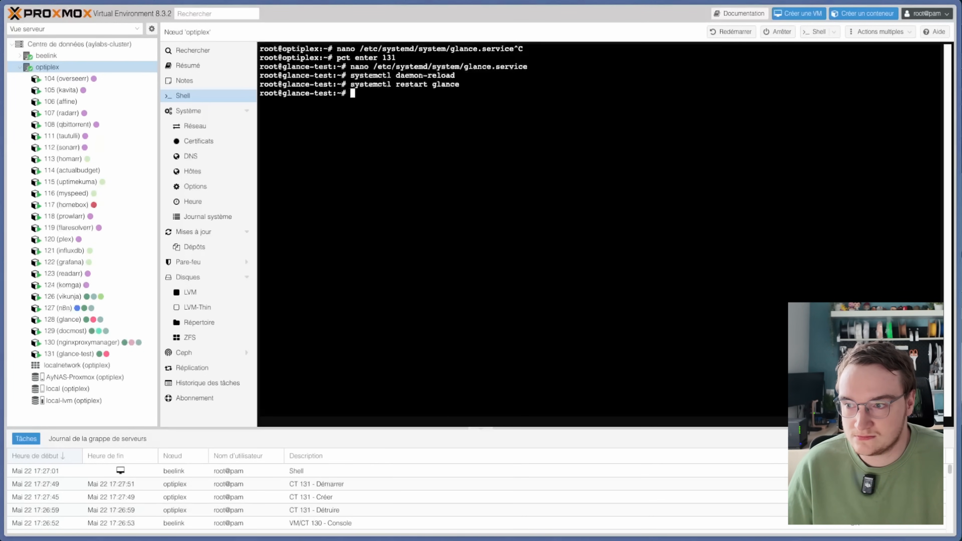
# Step: Check the status of the glance service with systemctl
pyautogui.write('systemctl statu')
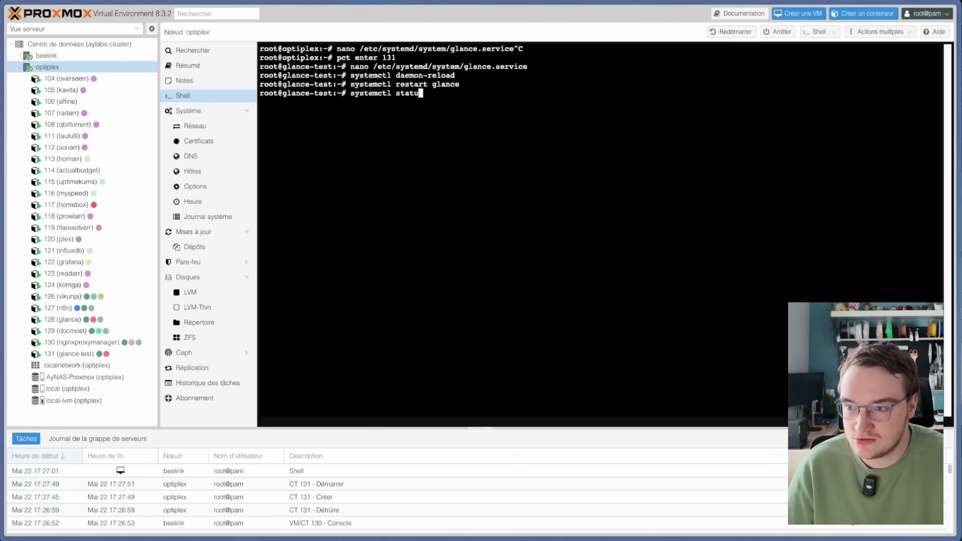
pyautogui.write('s glance')
pyautogui.press('Return')
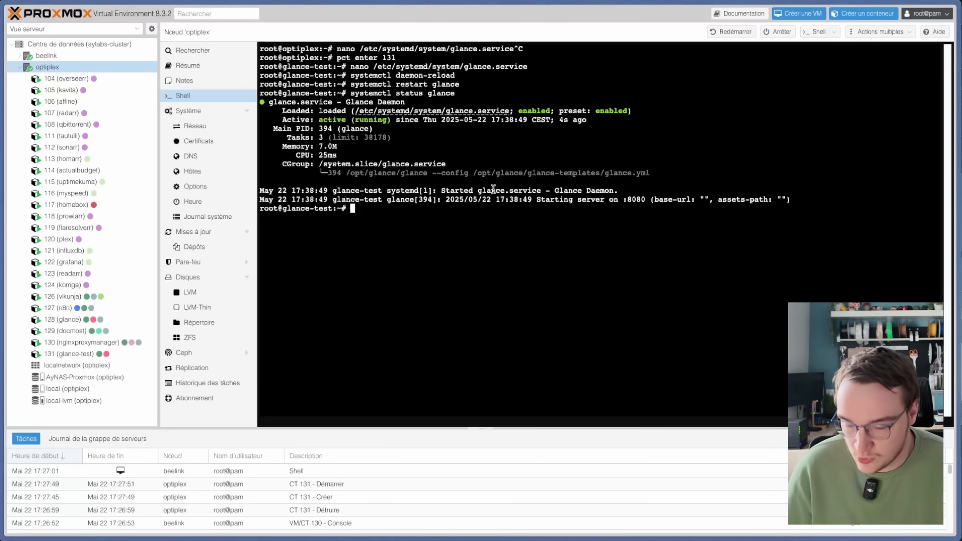
# Step: Open 192.168.1.6 in a new browser tab to view the Glance dashboard
pyautogui.press('super+t')
pyautogui.write('192.168.1.')
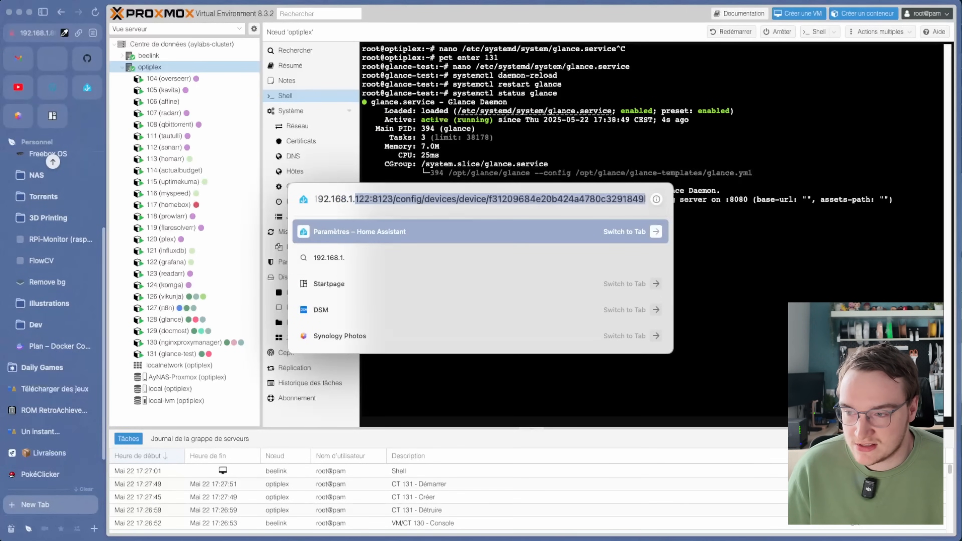
pyautogui.write('6')
pyautogui.press('Return')
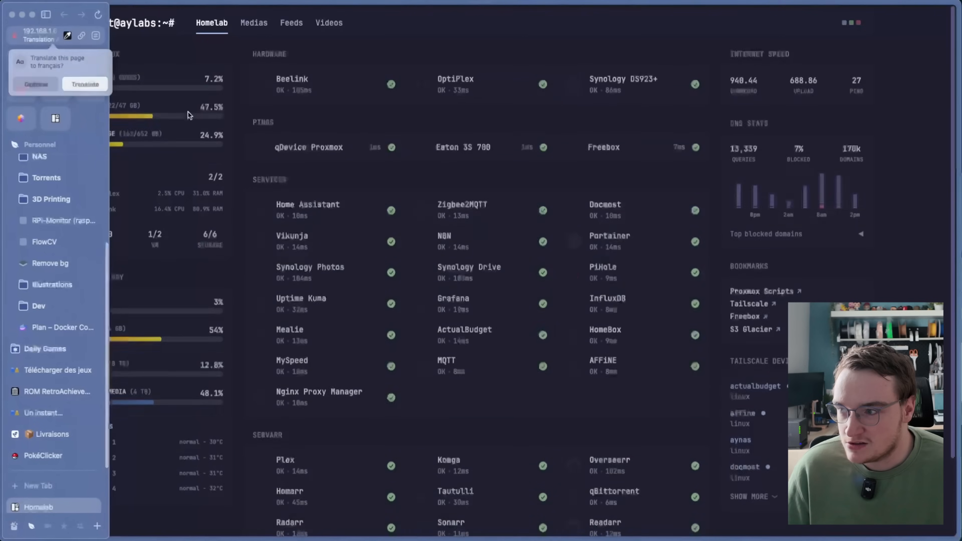
# Step: Dismiss the page translation offer, hide the browser sidebar and look over the Homelab dashboard
pyautogui.click(214, 52)
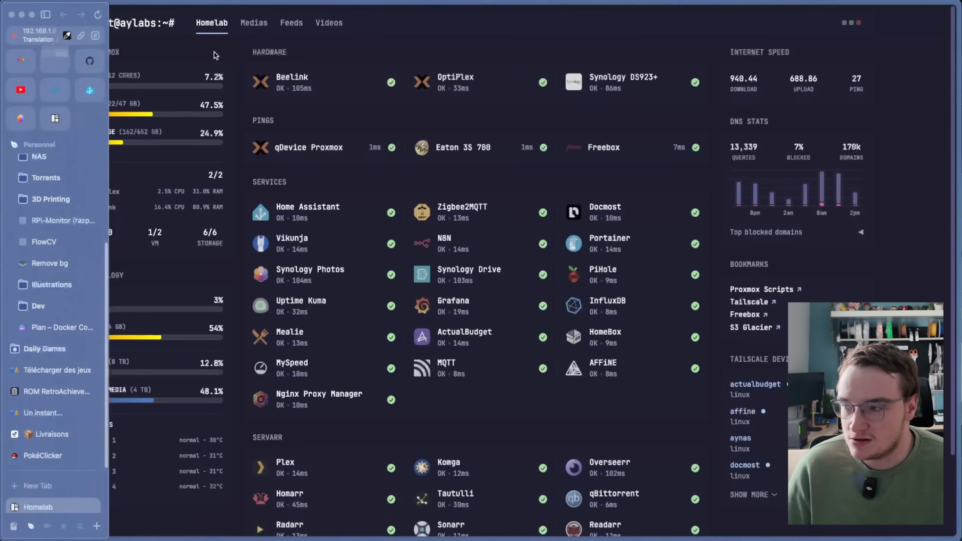
pyautogui.press('super+s')
pyautogui.press('super+s')
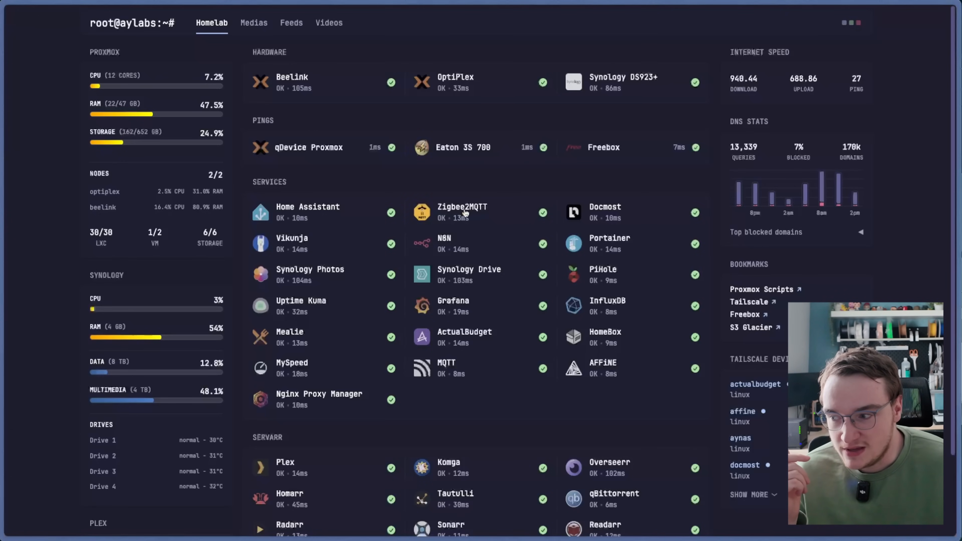
pyautogui.scroll(-3, 420, 228)
pyautogui.scroll(3, 375, 245)
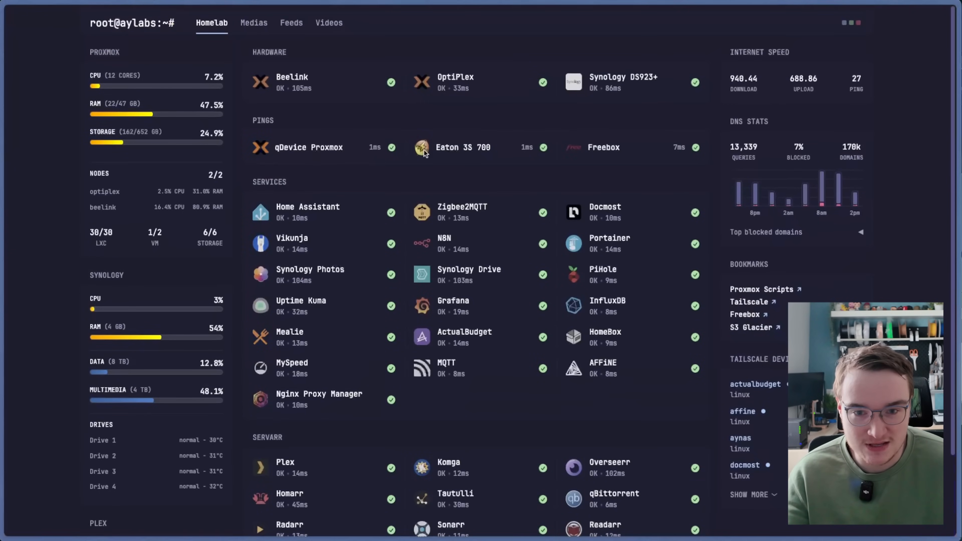
# Step: Switch to Cyberduck, open the glance-templates folder and expand its tabs and widgets subfolders
pyautogui.moveTo(956, 531)
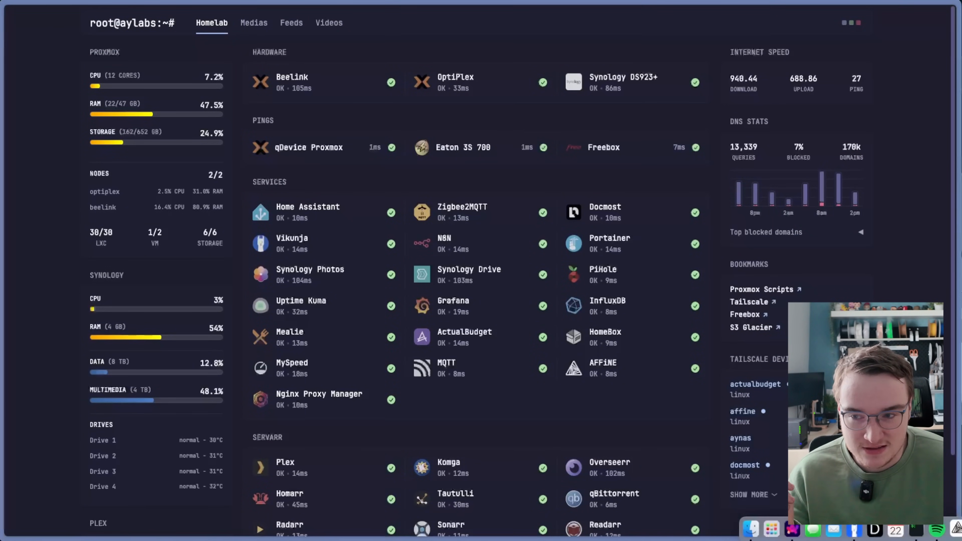
pyautogui.click(958, 528)
pyautogui.moveTo(577, 124); pyautogui.dragTo(554, 105)
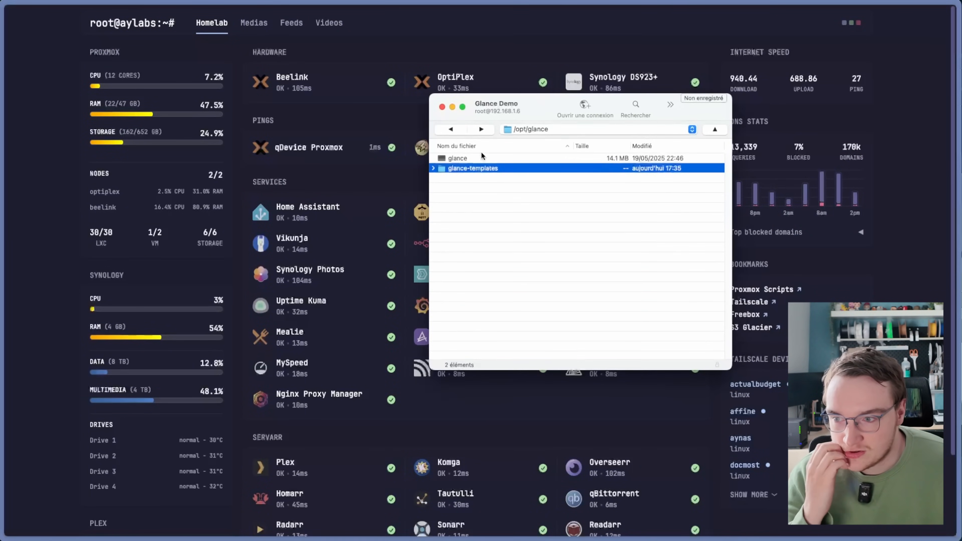
pyautogui.doubleClick(469, 169)
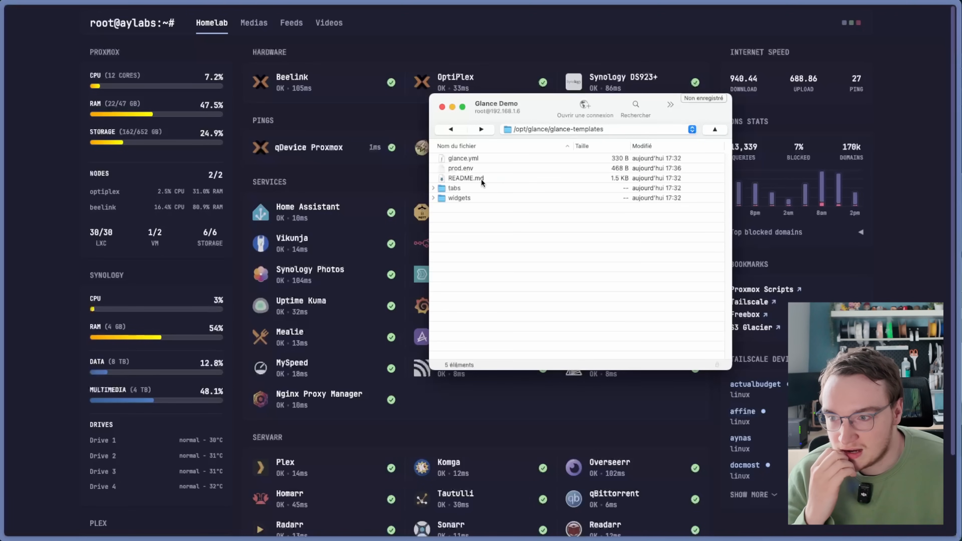
pyautogui.click(434, 188)
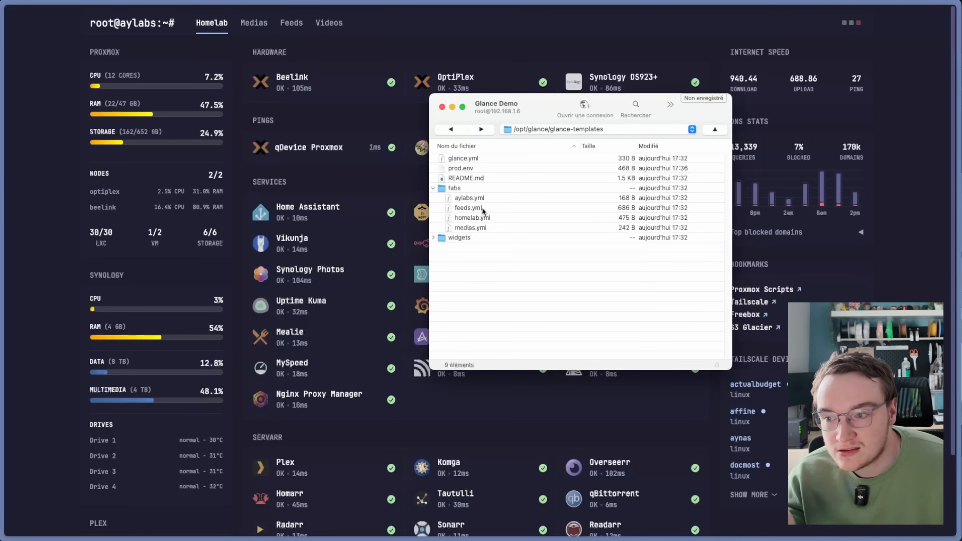
pyautogui.click(433, 238)
pyautogui.click(468, 198)
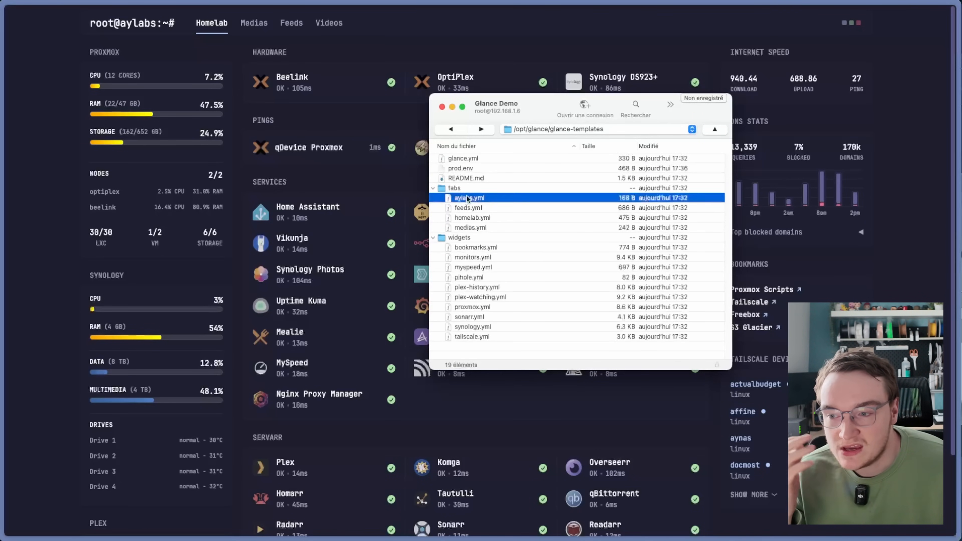
# Step: Open homelab.yml from the tabs folder in VS Code for editing
pyautogui.click(481, 219)
pyautogui.rightClick(475, 220)
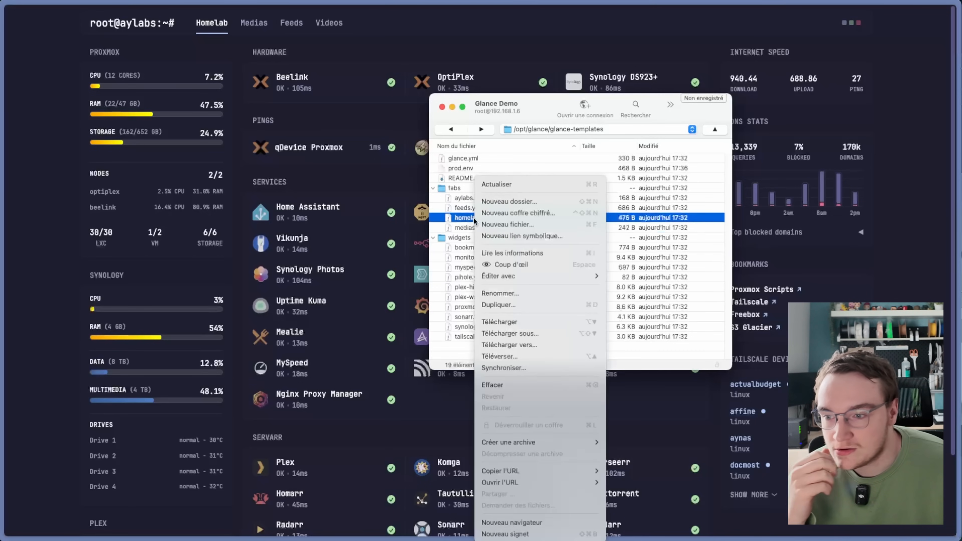
pyautogui.moveTo(518, 276)
pyautogui.click(629, 276)
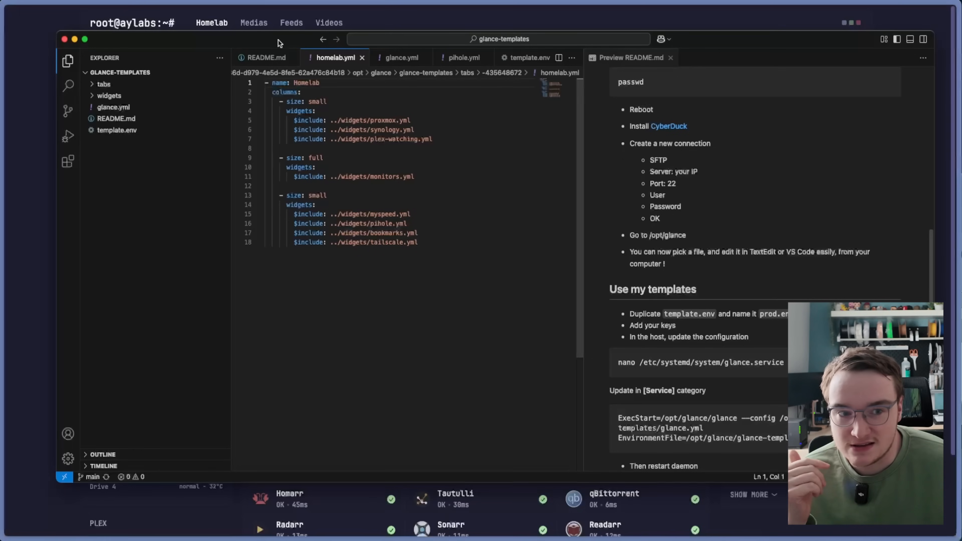
# Step: Examine the page name and the small and full column definitions with their widget includes in homelab.yml
pyautogui.click(356, 232)
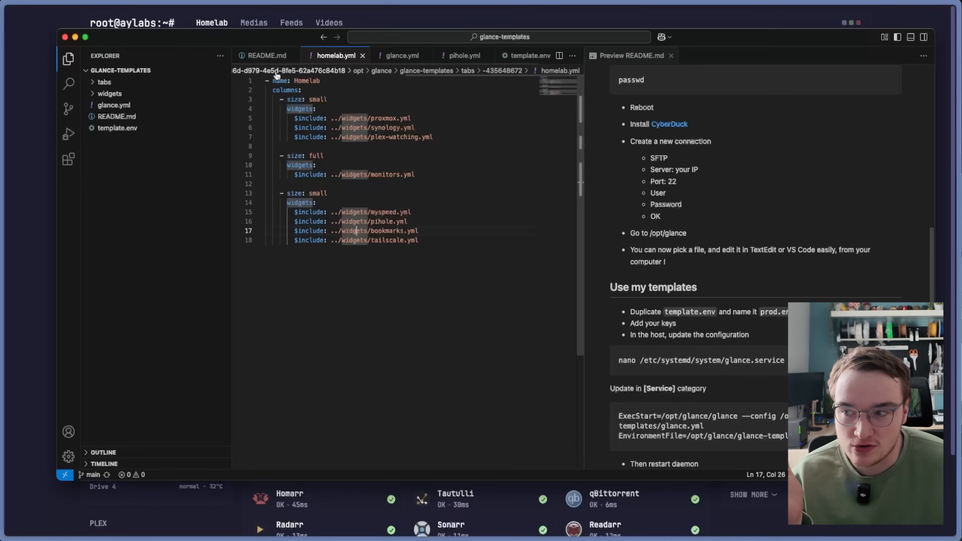
pyautogui.moveTo(272, 81); pyautogui.dragTo(299, 82)
pyautogui.click(323, 82)
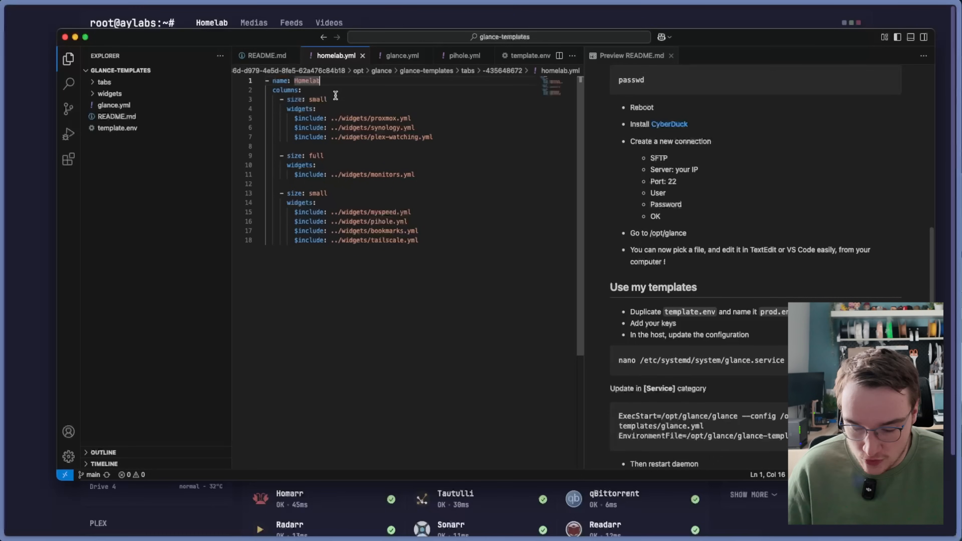
pyautogui.click(333, 98)
pyautogui.click(272, 89)
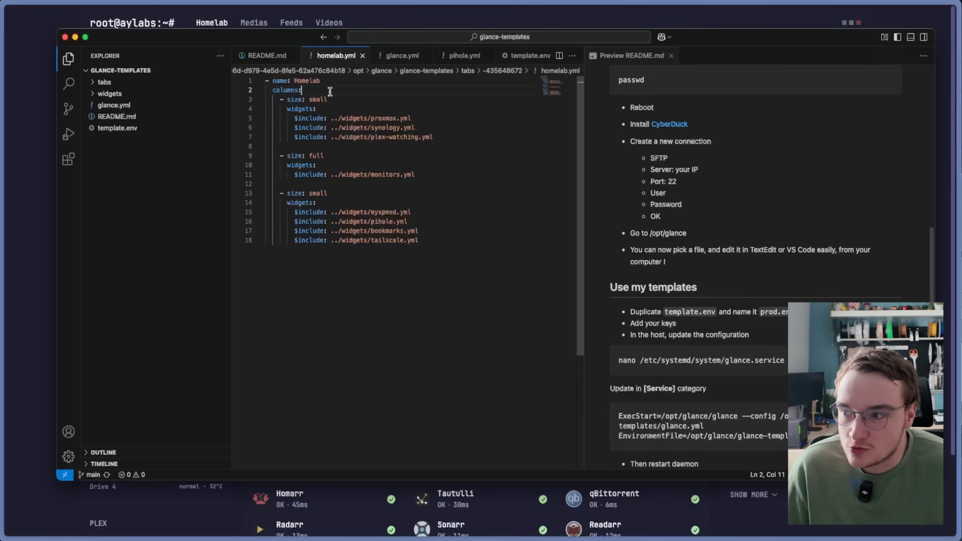
pyautogui.moveTo(294, 31); pyautogui.dragTo(336, 155)
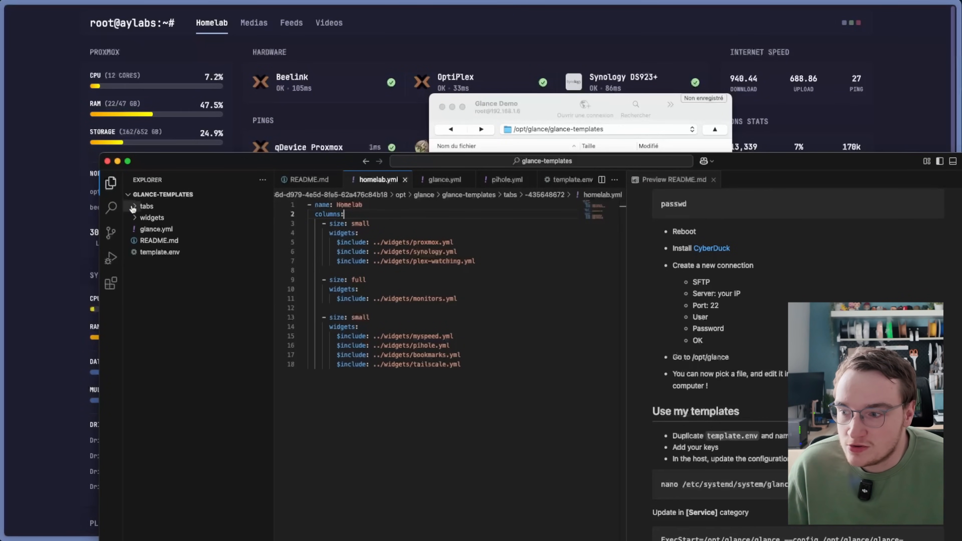
pyautogui.moveTo(313, 278); pyautogui.dragTo(474, 299)
pyautogui.click(460, 308)
pyautogui.moveTo(316, 318); pyautogui.dragTo(461, 356)
pyautogui.click(488, 362)
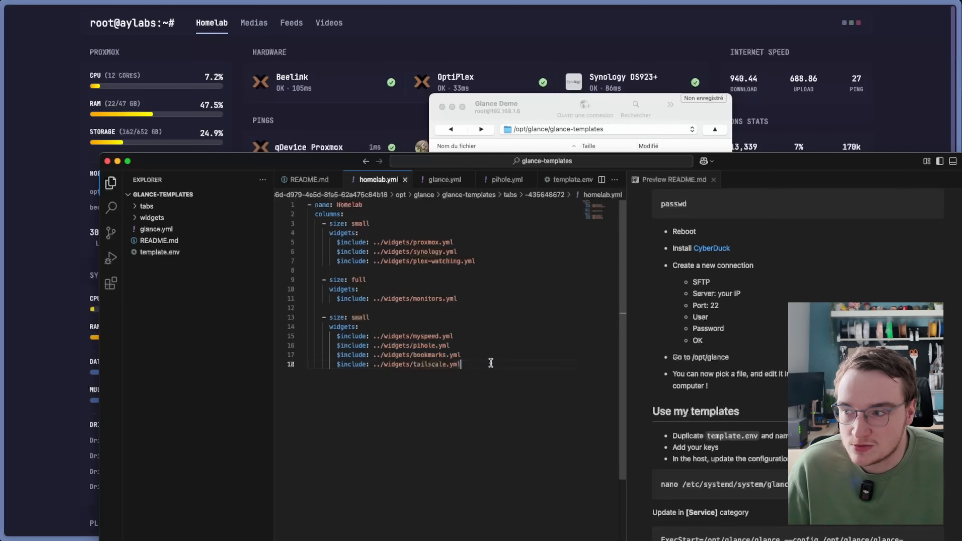
# Step: Change the page name in homelab.yml to Homelabz, save it and reload the Glance dashboard in the browser
pyautogui.click(453, 107)
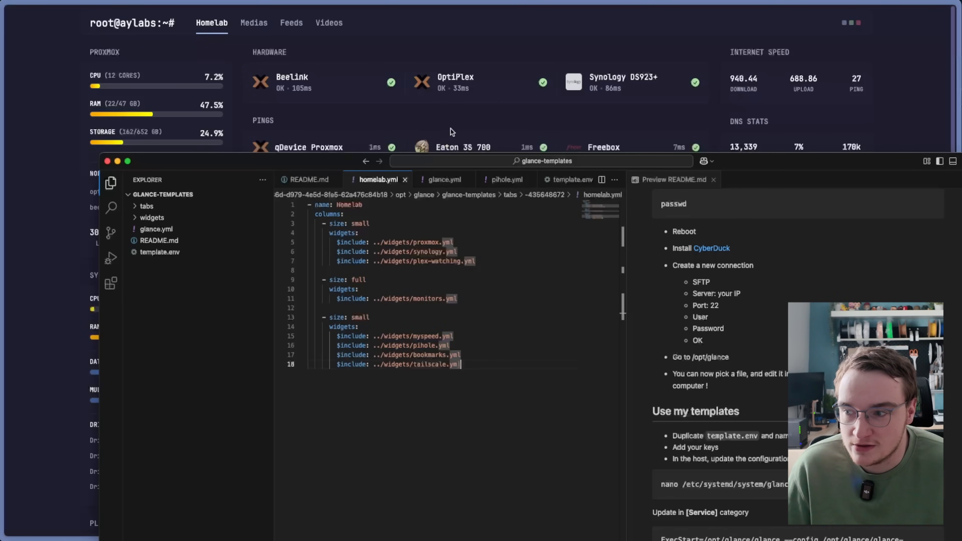
pyautogui.moveTo(320, 164); pyautogui.dragTo(339, 88)
pyautogui.click(391, 130)
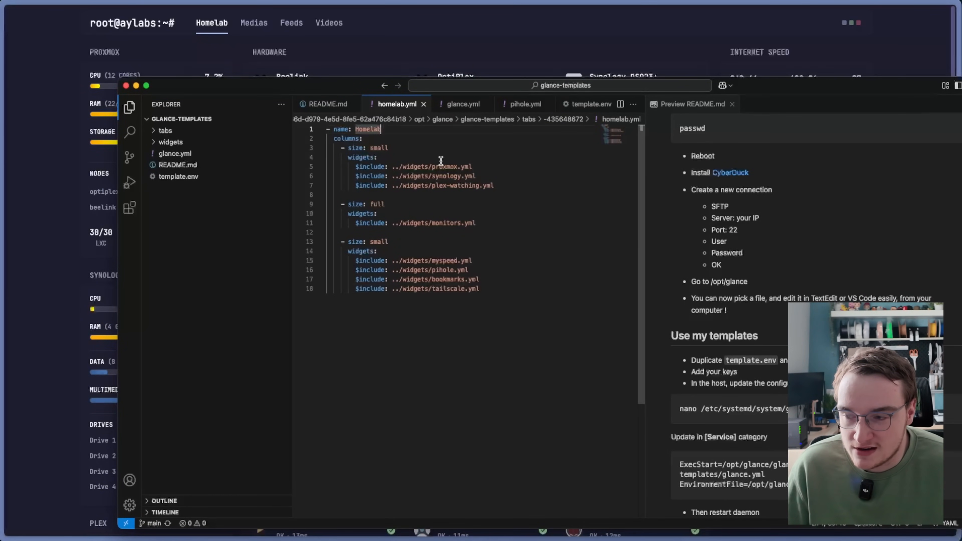
pyautogui.write('2')
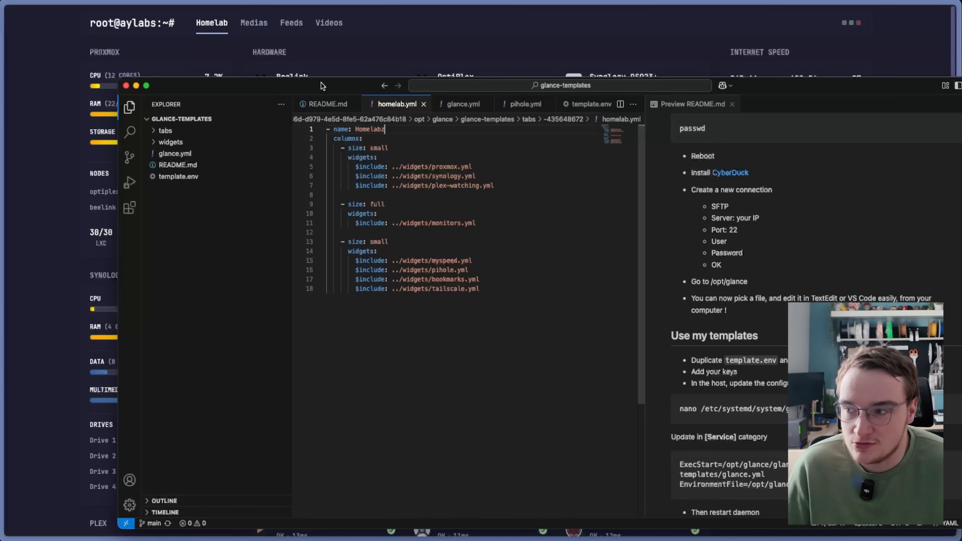
pyautogui.click(321, 54)
pyautogui.press('super+r')
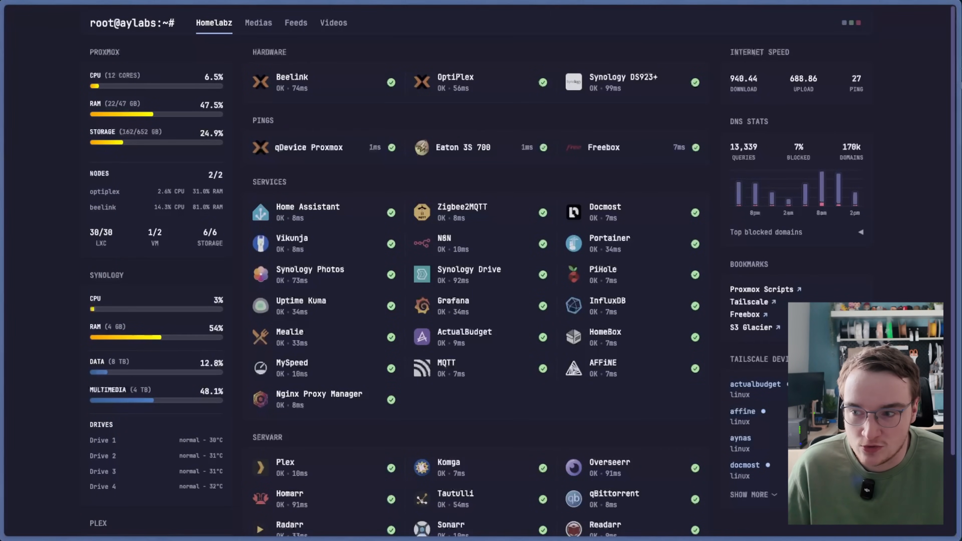
# Step: Restore the page name in homelab.yml to Homelab, save it and reload the Glance dashboard
pyautogui.press('super+Tab')
pyautogui.moveTo(336, 87); pyautogui.dragTo(333, 59)
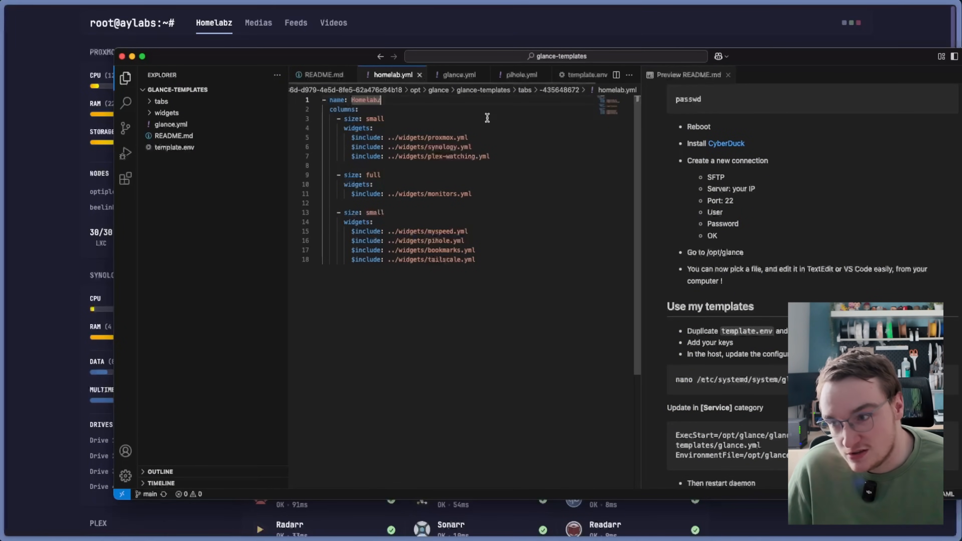
pyautogui.press('BackSpace')
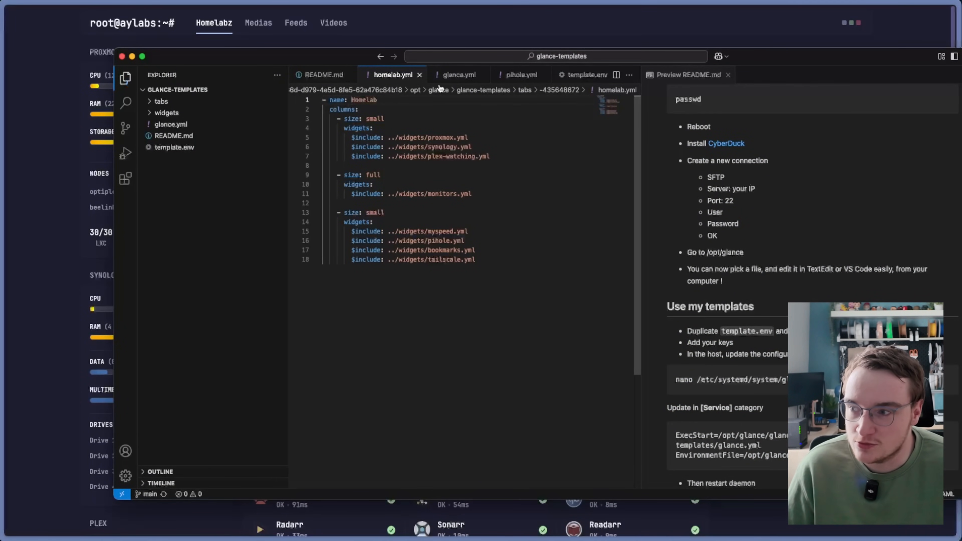
pyautogui.click(287, 40)
pyautogui.press('super+r')
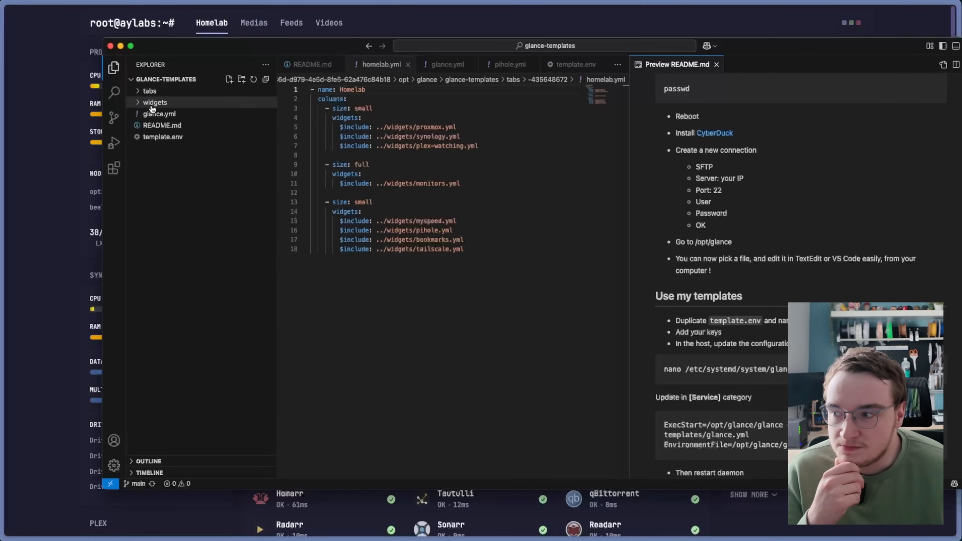
# Step: Expand the tabs folder in VS Code, and open glance.yml with the README preview closed
pyautogui.click(144, 91)
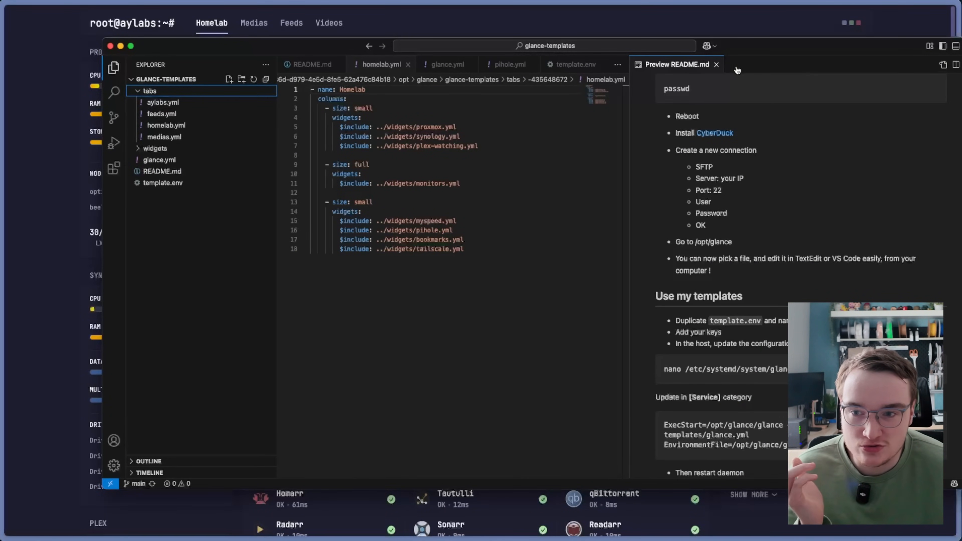
pyautogui.click(716, 65)
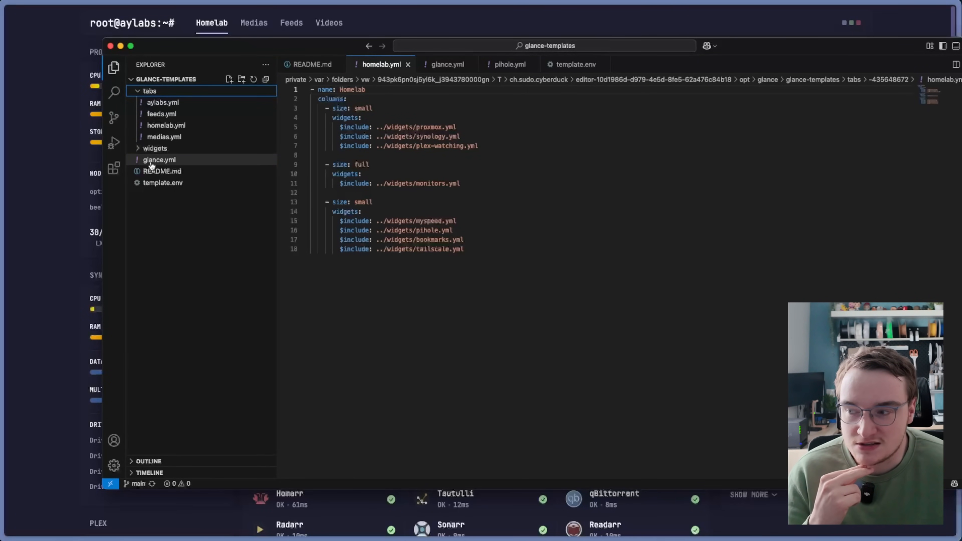
pyautogui.click(160, 159)
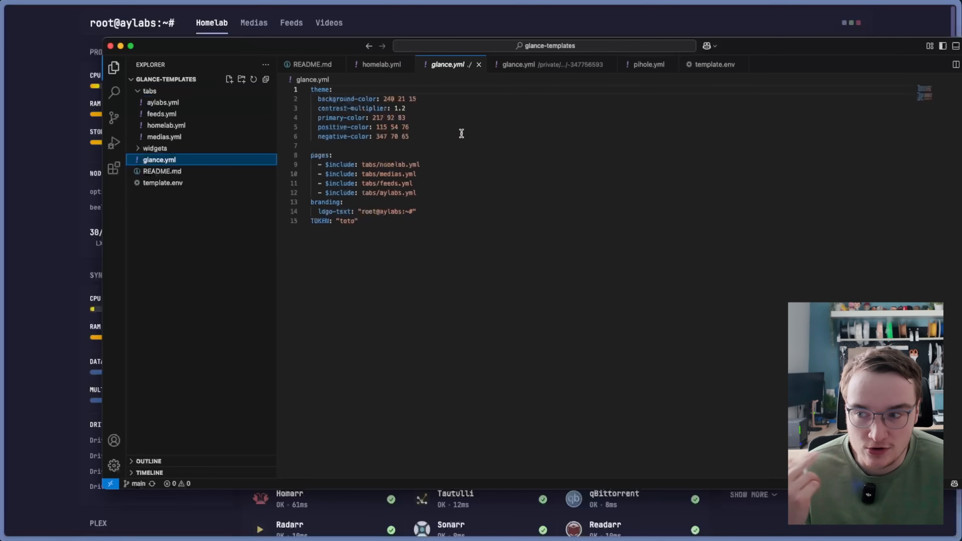
# Step: Examine the theme colors, the included tab pages and the branding logo-text in glance.yml
pyautogui.moveTo(432, 139); pyautogui.dragTo(244, 70)
pyautogui.click(436, 130)
pyautogui.moveTo(345, 47); pyautogui.dragTo(304, 53)
pyautogui.click(409, 167)
pyautogui.moveTo(296, 156); pyautogui.dragTo(436, 194)
pyautogui.click(425, 189)
pyautogui.moveTo(351, 166); pyautogui.dragTo(408, 166)
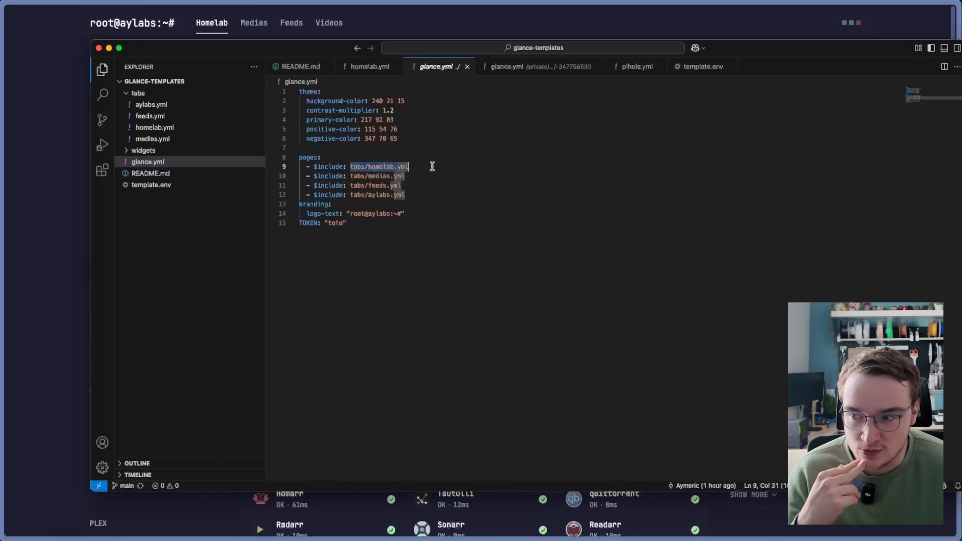
pyautogui.moveTo(350, 176); pyautogui.dragTo(410, 195)
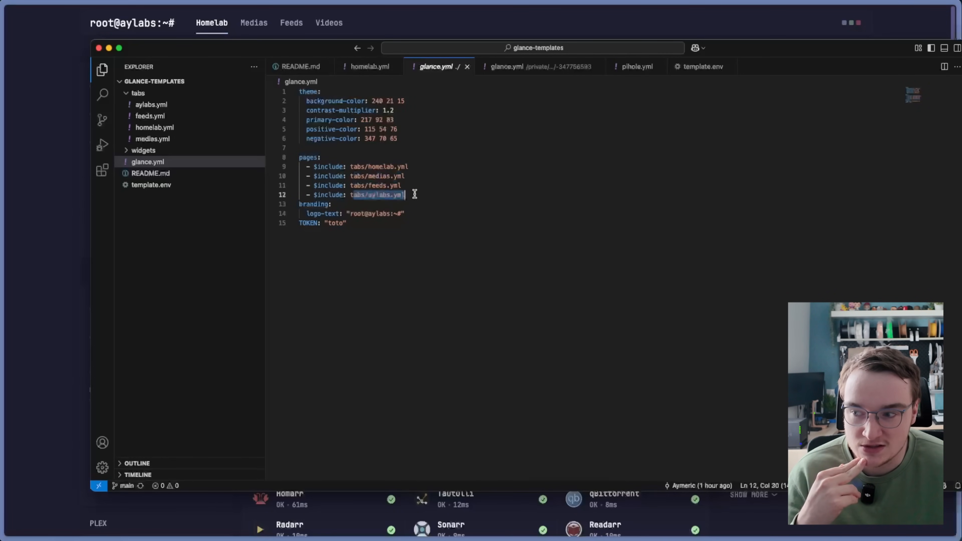
pyautogui.click(427, 194)
pyautogui.moveTo(307, 214); pyautogui.dragTo(405, 214)
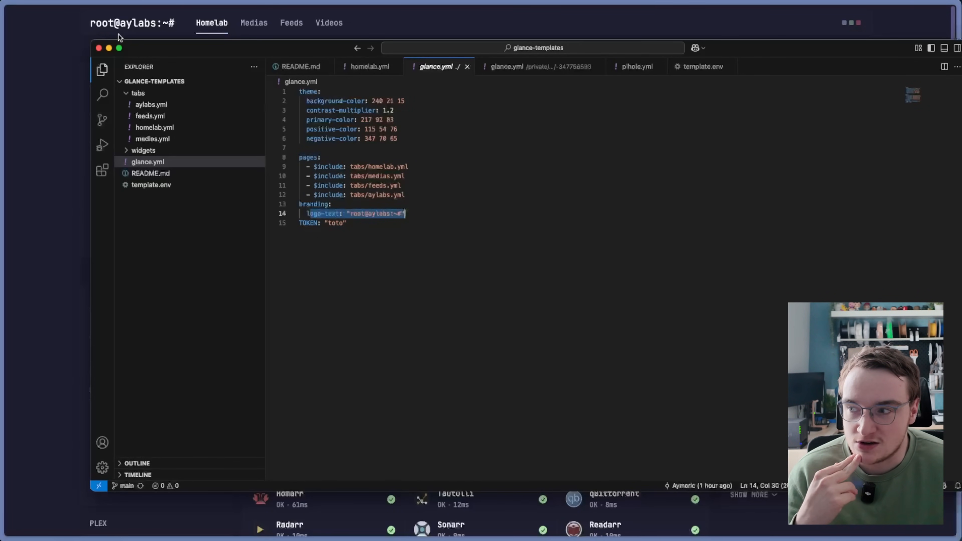
pyautogui.click(363, 212)
pyautogui.moveTo(347, 213); pyautogui.dragTo(406, 213)
pyautogui.click(413, 214)
# Step: Delete the TOKEN line at the end of glance.yml and save the file
pyautogui.moveTo(347, 222); pyautogui.dragTo(265, 222)
pyautogui.press('BackSpace')
pyautogui.press('BackSpace')
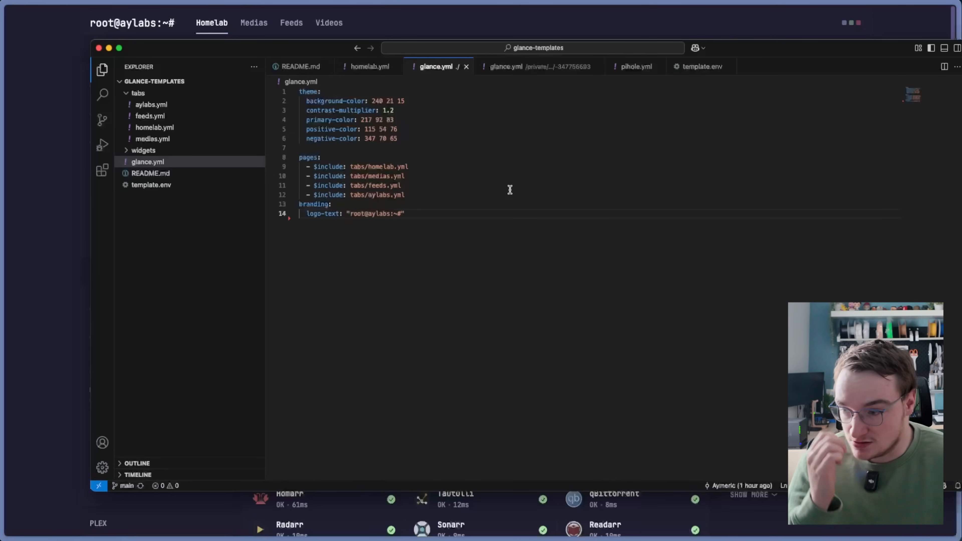
pyautogui.click(416, 147)
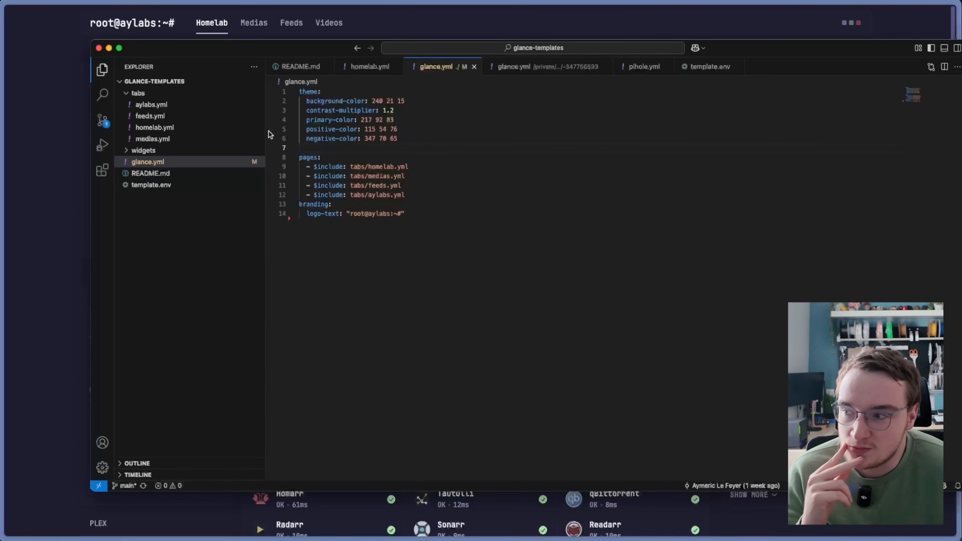
# Step: Open homelab.yml from the project's tabs folder and examine the relative widget paths in its includes
pyautogui.click(165, 128)
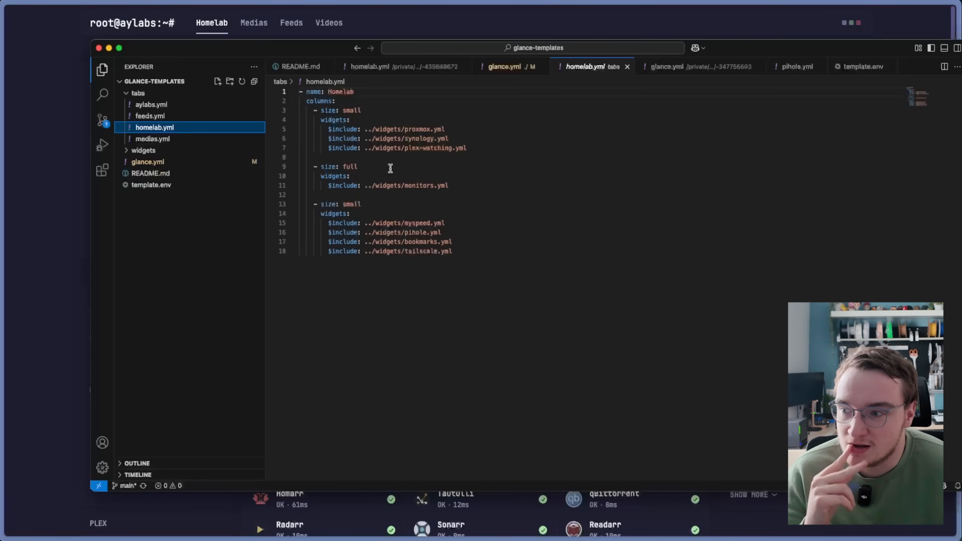
pyautogui.doubleClick(437, 148)
pyautogui.click(327, 120)
pyautogui.click(375, 130)
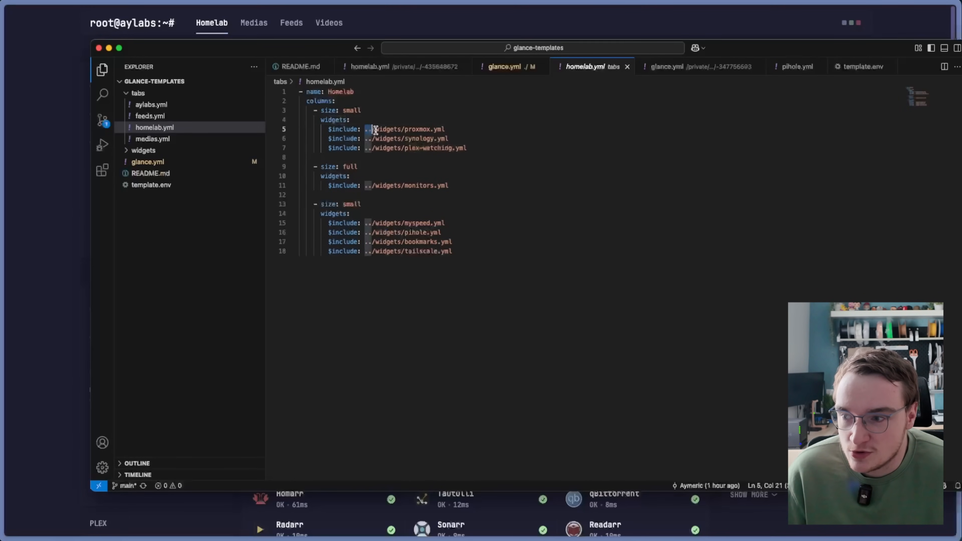
pyautogui.click(441, 129)
pyautogui.click(143, 150)
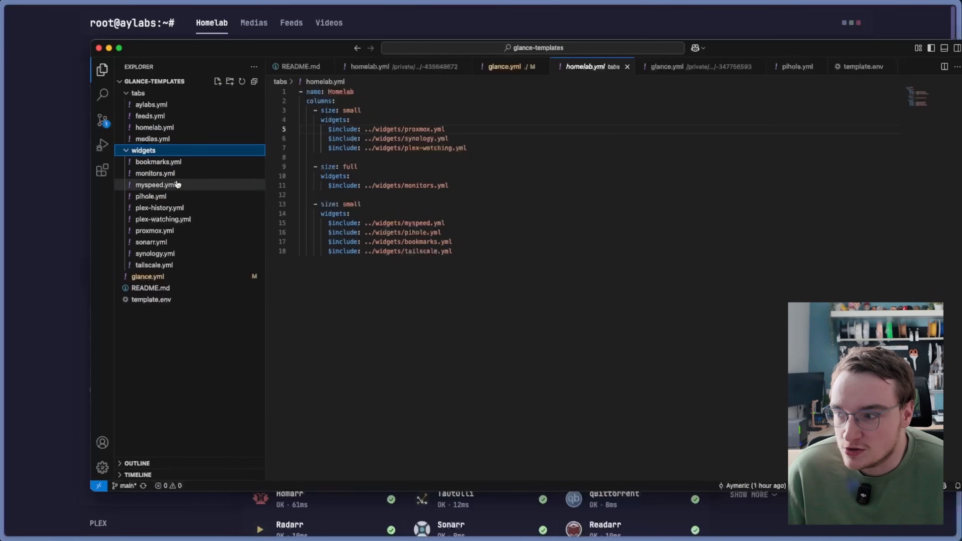
pyautogui.click(153, 230)
pyautogui.click(509, 144)
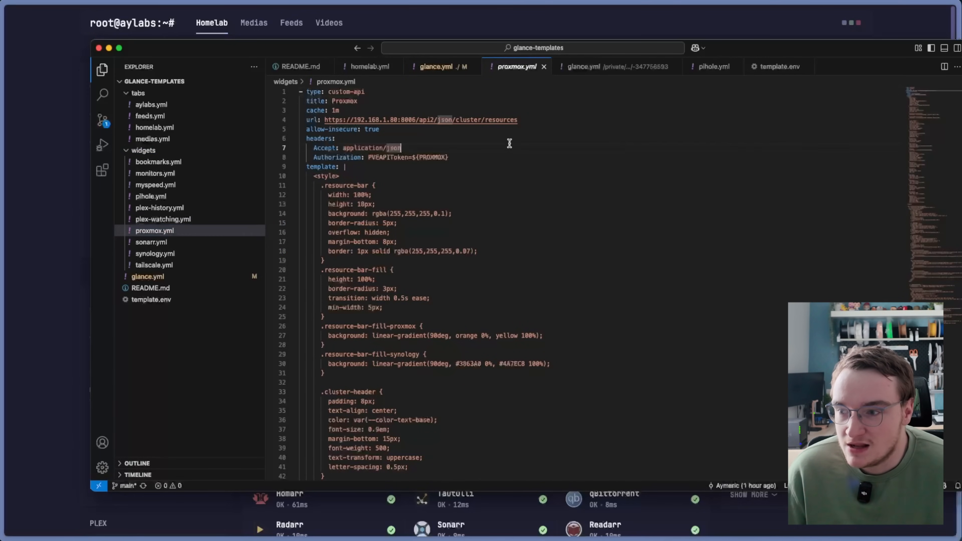
pyautogui.moveTo(325, 119); pyautogui.dragTo(417, 119)
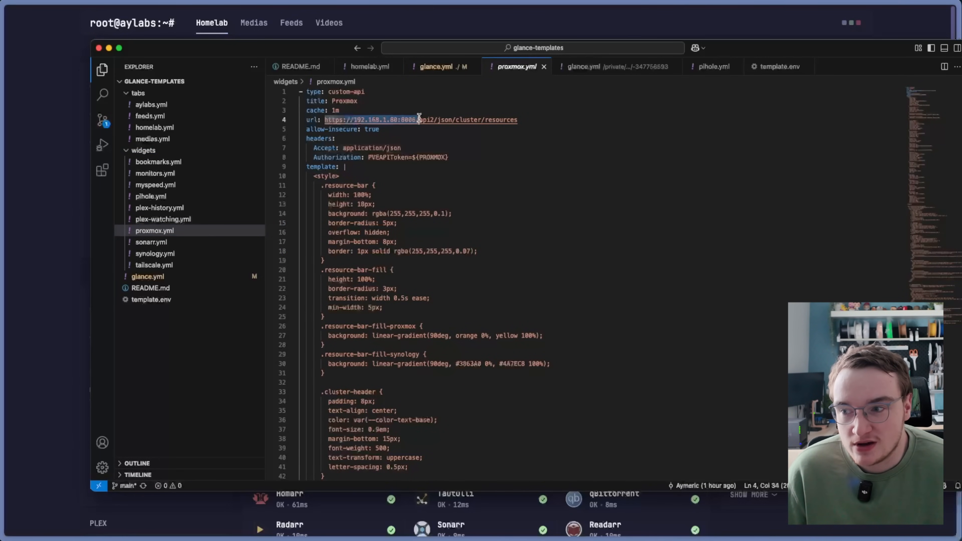
# Step: Examine the Authorization header in proxmox.yml and its PROXMOX environment variable
pyautogui.scroll(-3, 409, 141)
pyautogui.scroll(3, 409, 141)
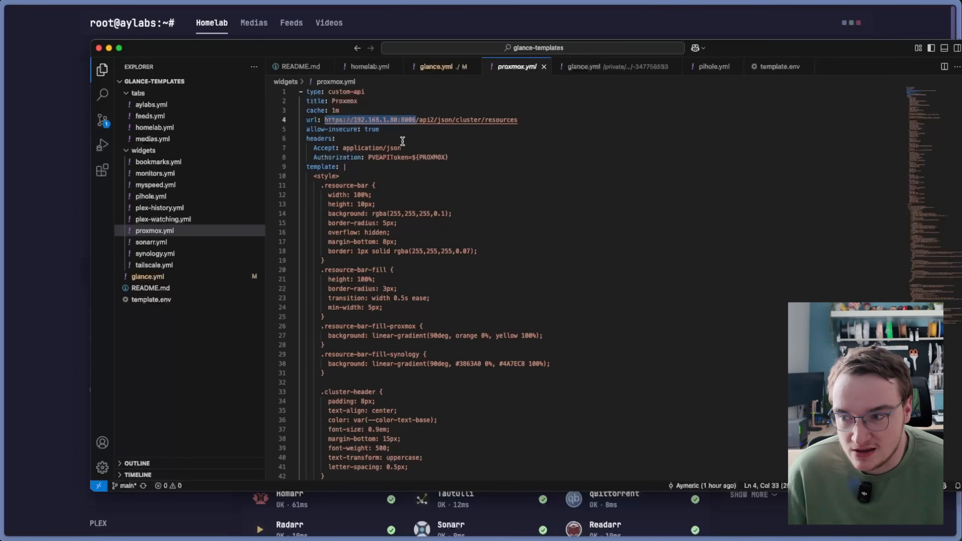
pyautogui.doubleClick(432, 157)
pyautogui.click(457, 143)
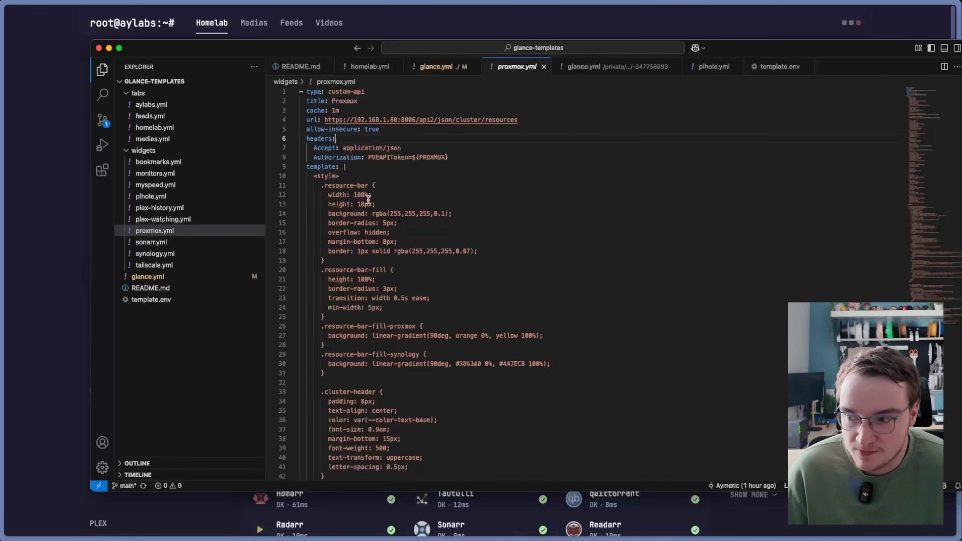
pyautogui.scroll(-10, 376, 237)
pyautogui.scroll(10, 378, 233)
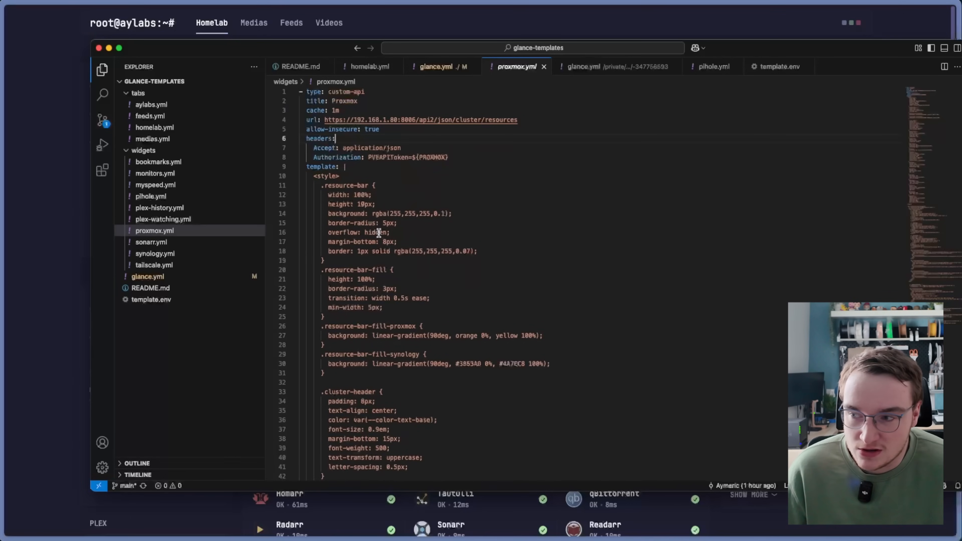
# Step: Highlight the title, the custom-api type and the full url value at the start of proxmox.yml
pyautogui.doubleClick(366, 101)
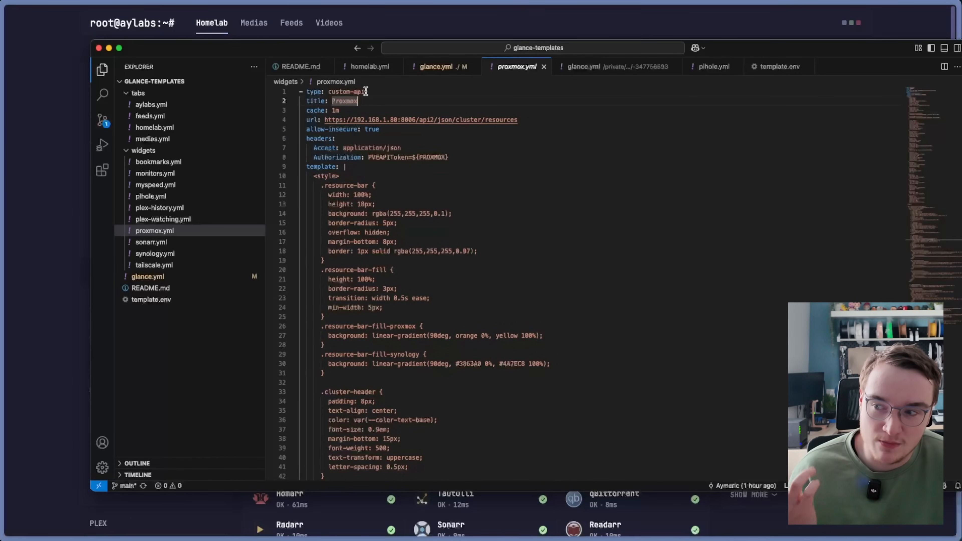
pyautogui.moveTo(329, 93); pyautogui.dragTo(366, 93)
pyautogui.click(367, 92)
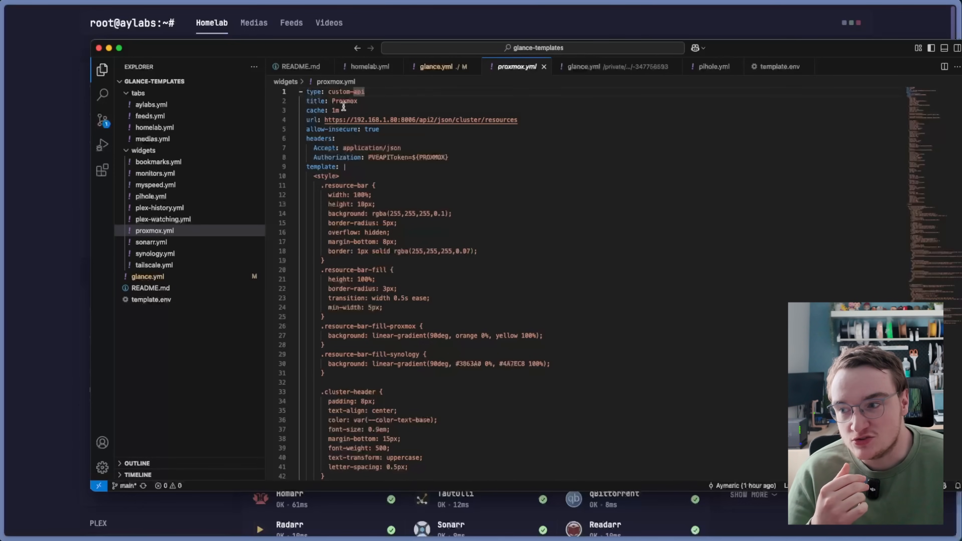
pyautogui.moveTo(324, 119); pyautogui.dragTo(527, 122)
pyautogui.click(525, 130)
pyautogui.click(380, 177)
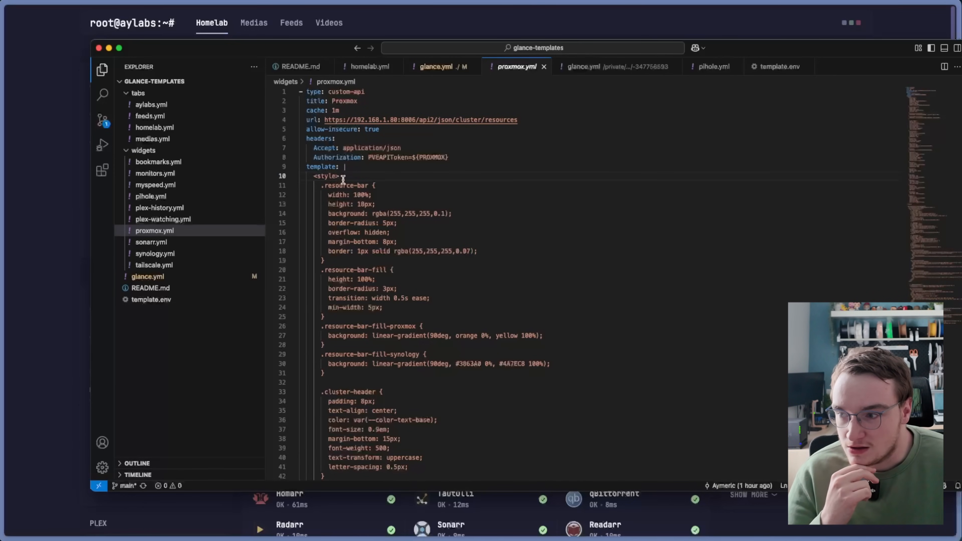
# Step: Examine the proxmox.yml template code for CPU, RAM and disk usage, the nodes section and the counters
pyautogui.scroll(-20, 313, 189)
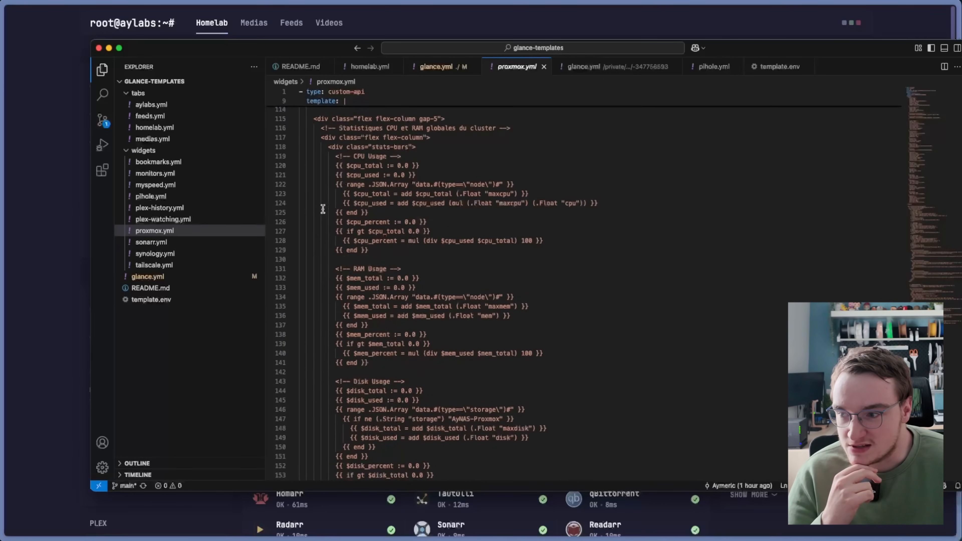
pyautogui.moveTo(318, 128); pyautogui.dragTo(404, 314)
pyautogui.scroll(-9, 436, 266)
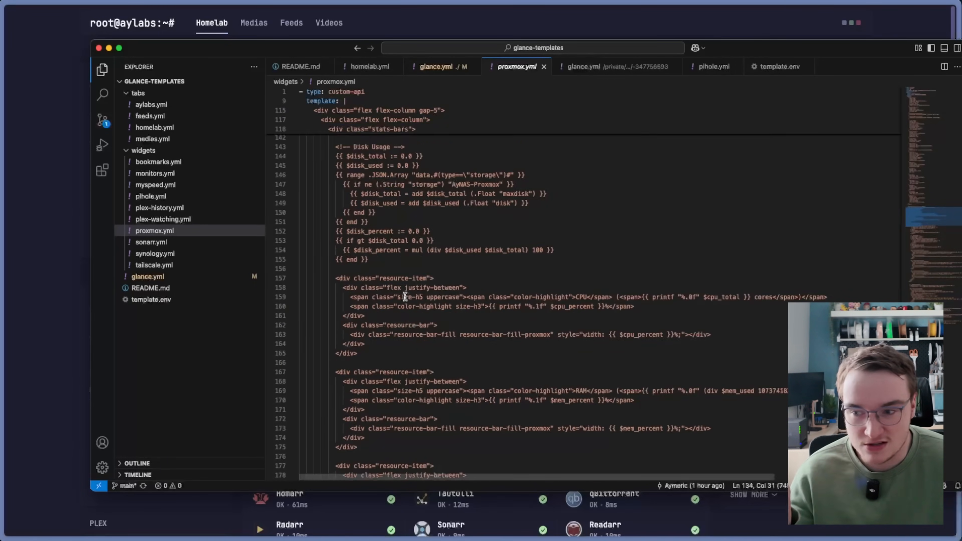
pyautogui.click(474, 237)
pyautogui.click(406, 262)
pyautogui.scroll(-10, 379, 284)
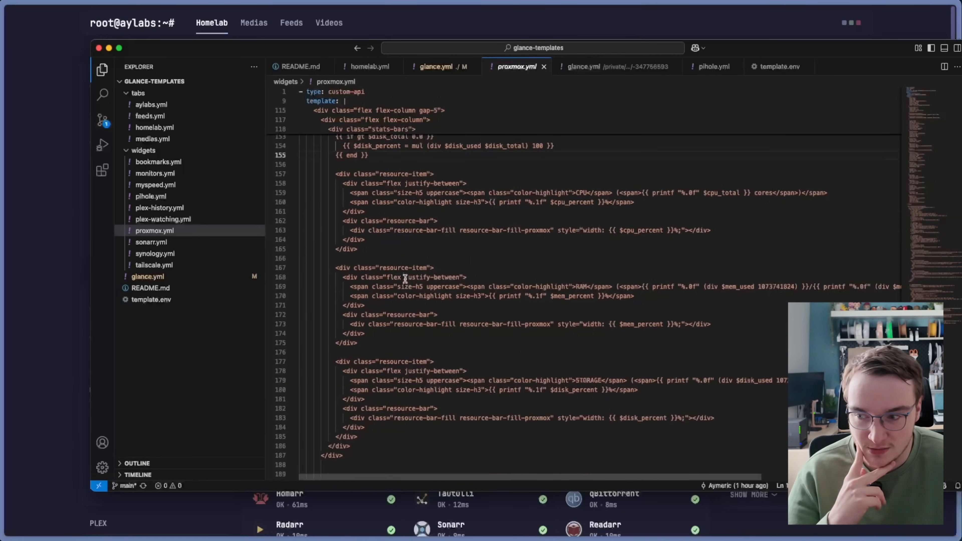
pyautogui.scroll(-10, 360, 295)
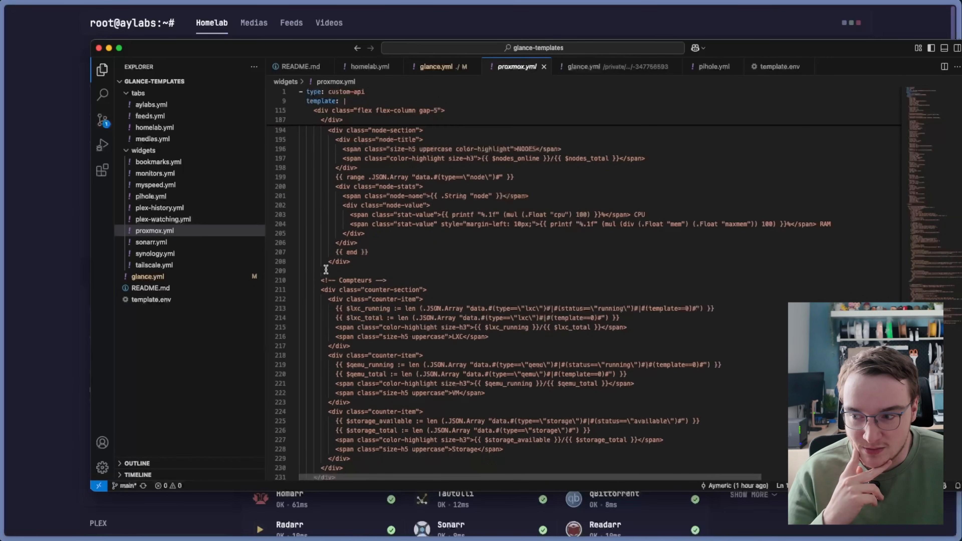
pyautogui.scroll(9, 423, 314)
pyautogui.scroll(15, 423, 314)
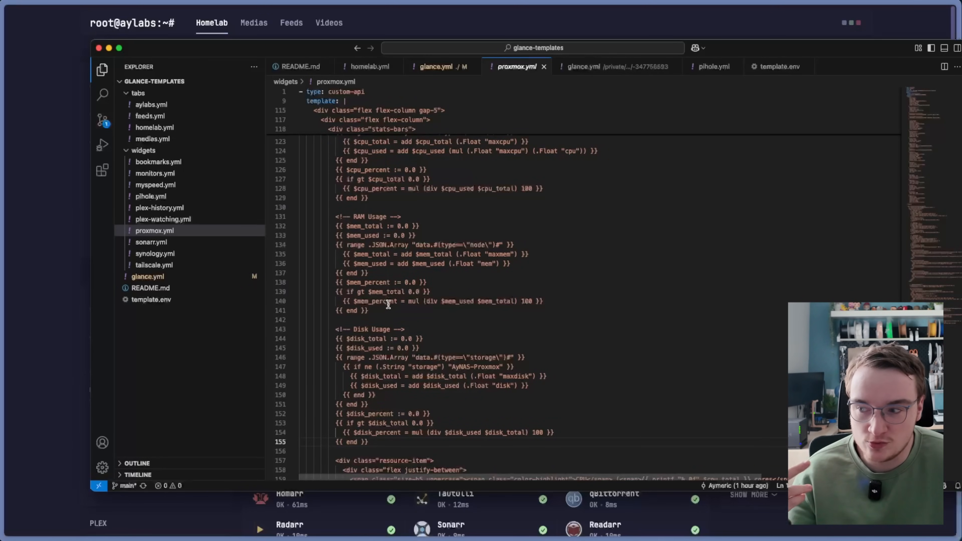
pyautogui.scroll(20, 388, 303)
# Step: View sonarr.yml, pihole.yml and bookmarks.yml from the widgets folder one after another
pyautogui.click(187, 242)
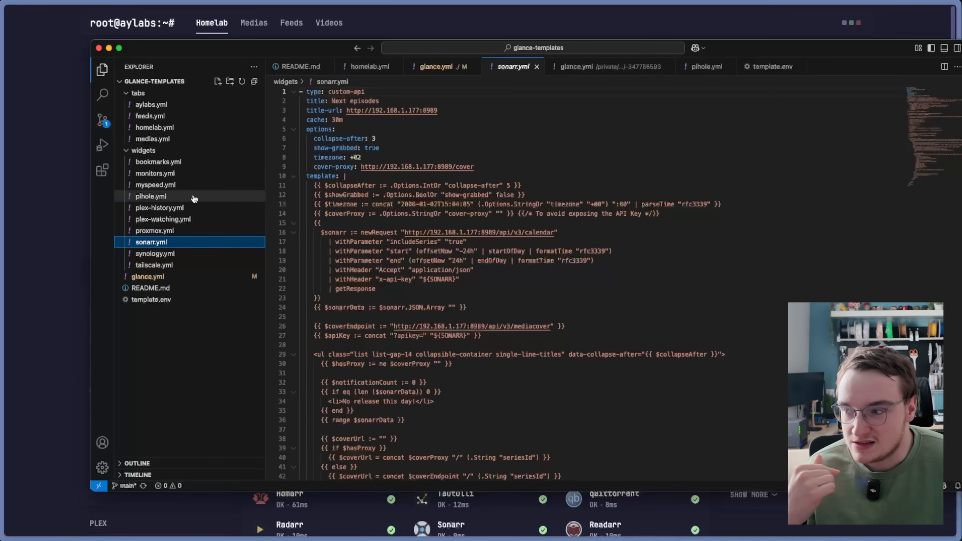
pyautogui.click(175, 198)
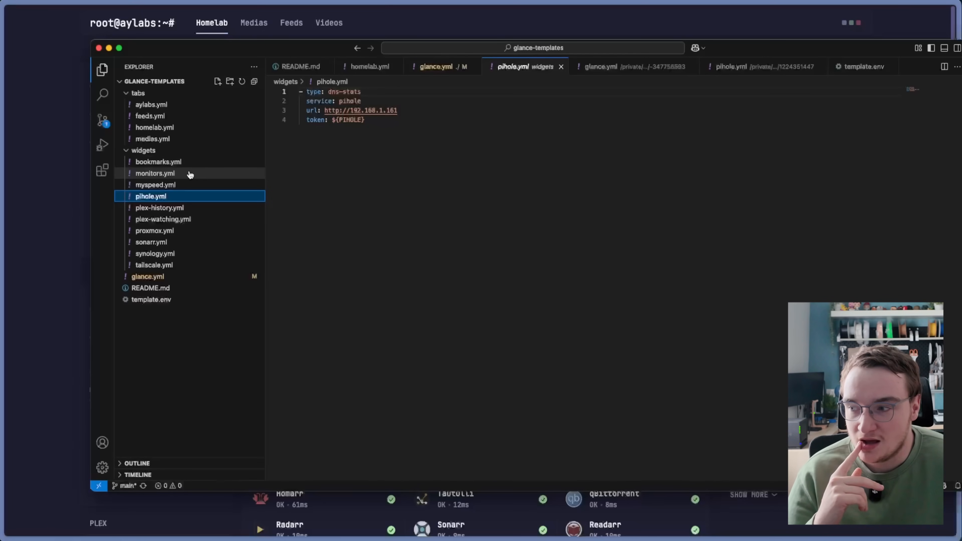
pyautogui.click(189, 163)
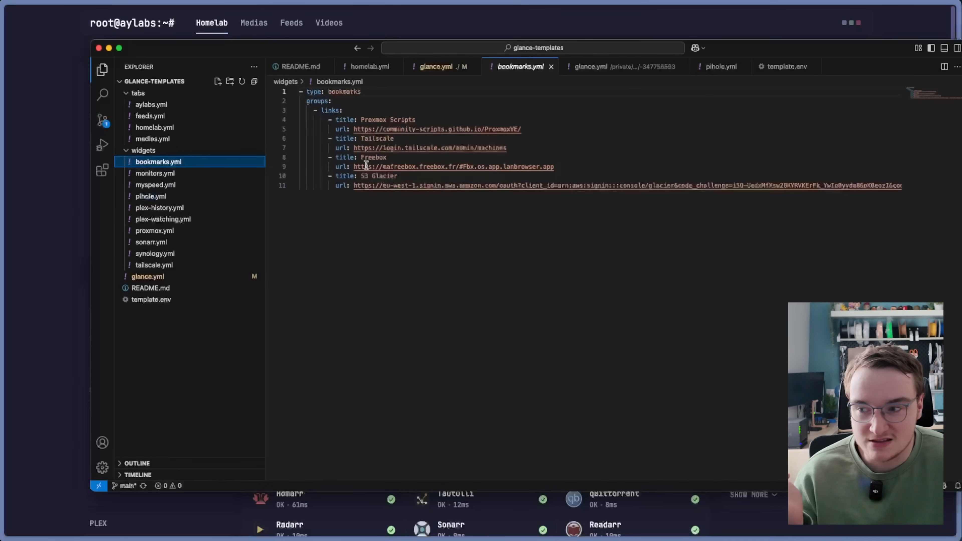
# Step: Open monitors.yml from the widgets folder and examine its monitored sites through to the end of the file
pyautogui.click(160, 176)
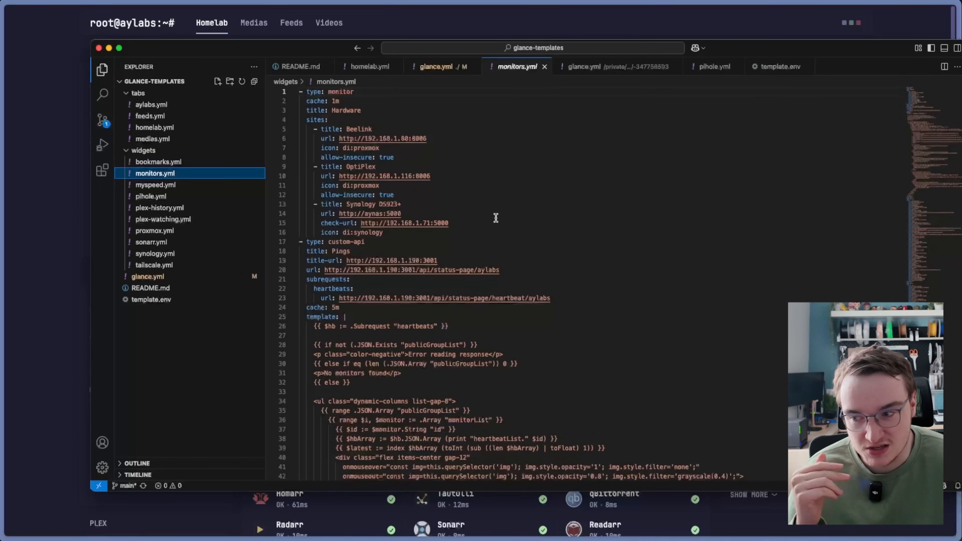
pyautogui.scroll(-2, 496, 218)
pyautogui.scroll(-20, 441, 279)
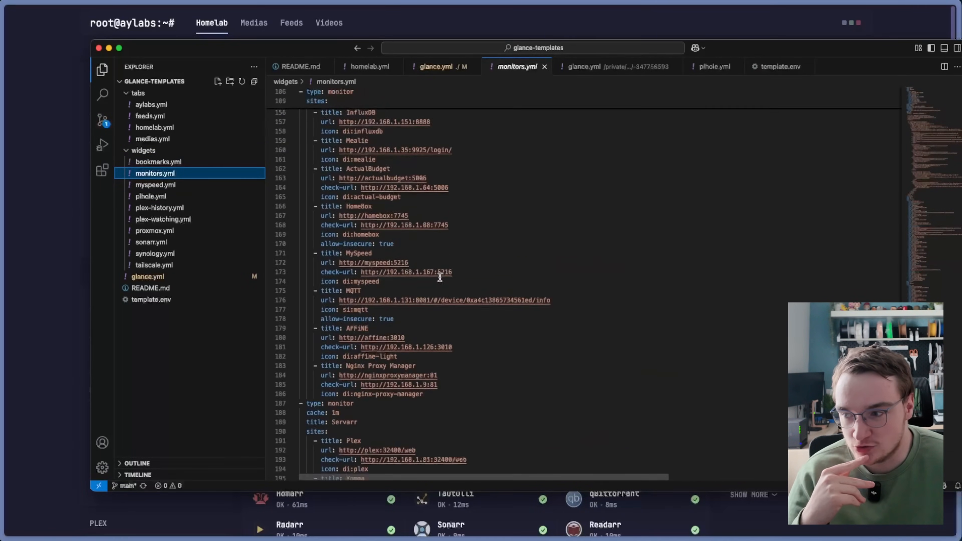
pyautogui.click(199, 343)
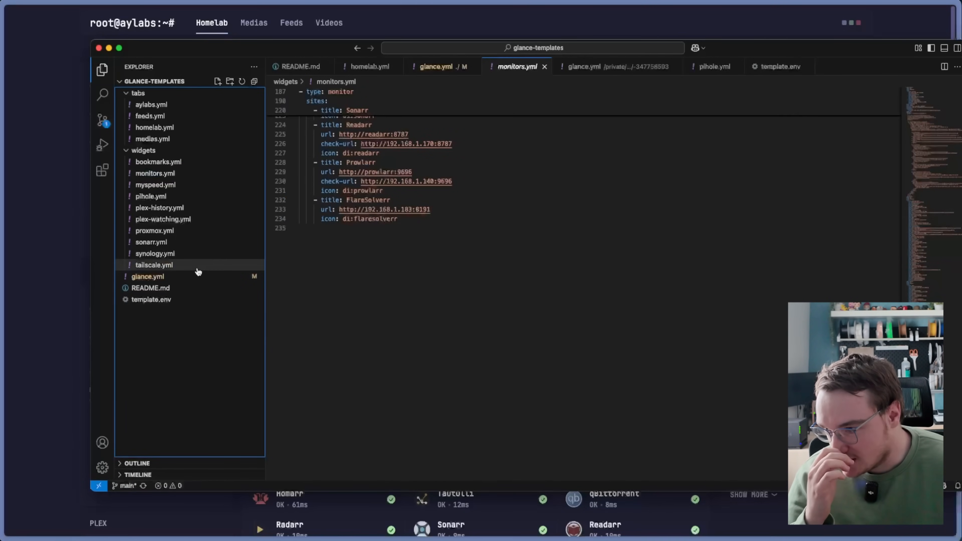
pyautogui.click(504, 252)
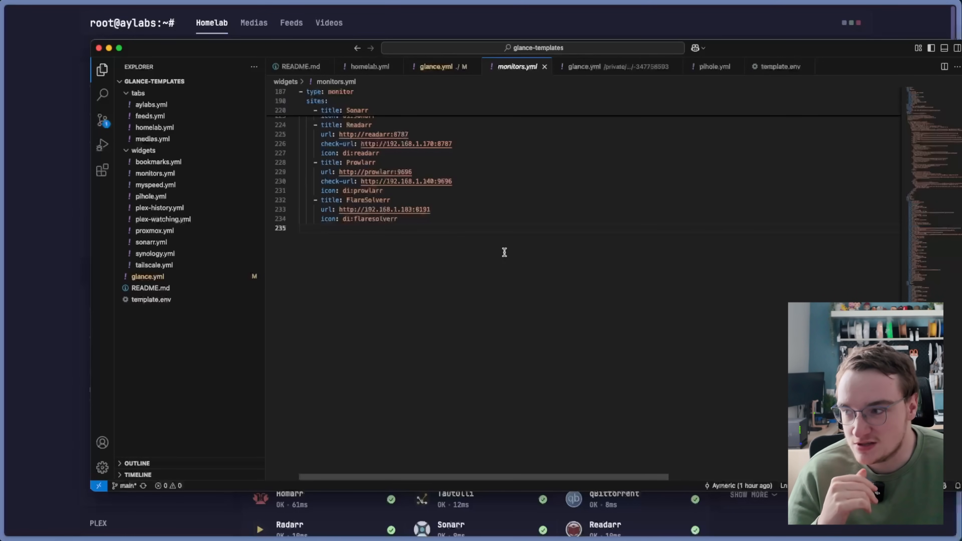
# Step: View tailscale.yml and synology.yml from the widgets folder
pyautogui.click(191, 265)
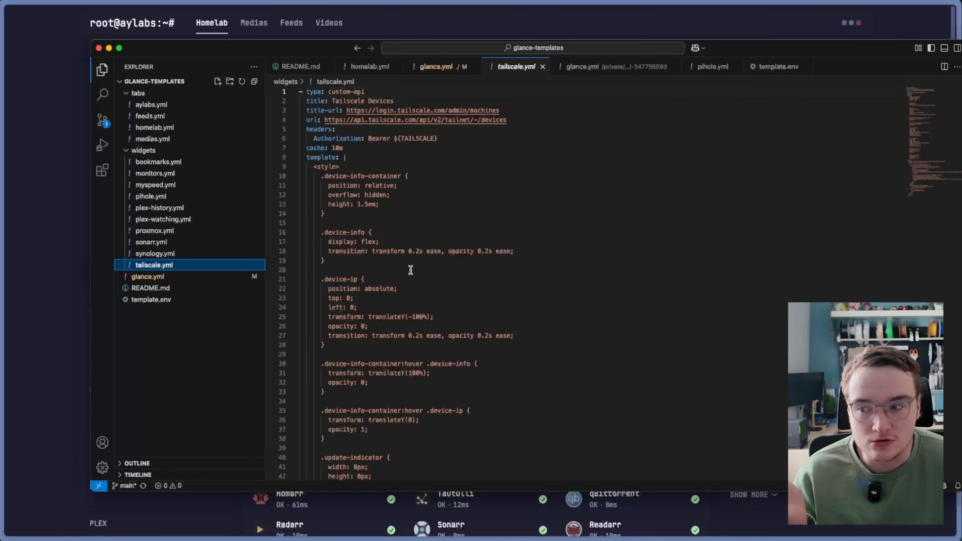
pyautogui.click(227, 253)
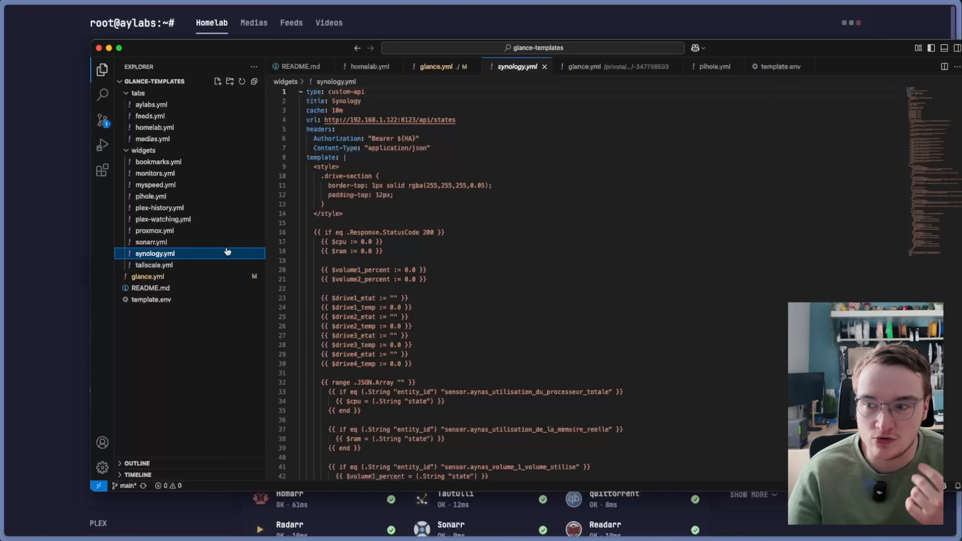